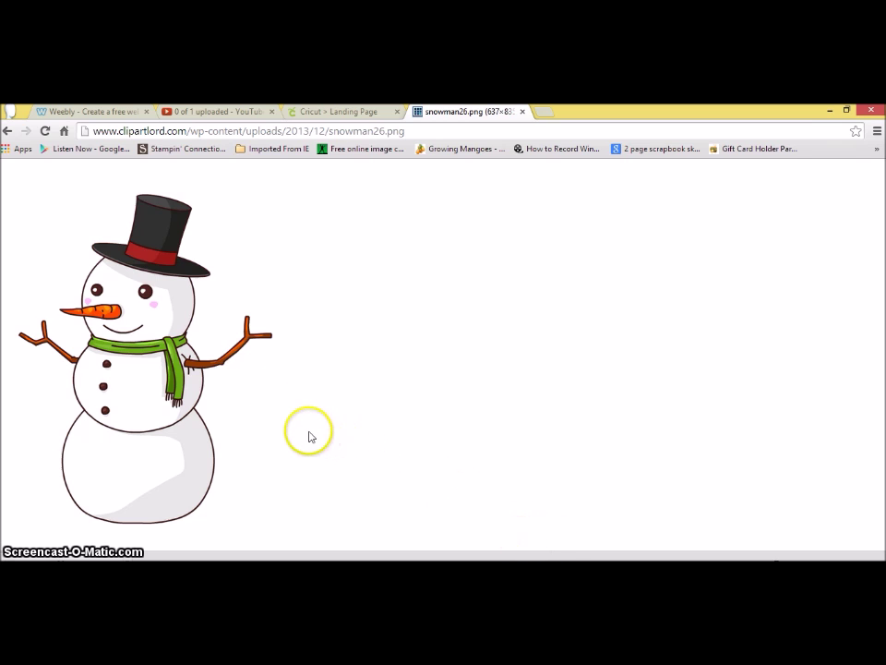
Save the full-size snowman clip art from Chrome to the Desktop as a PNG file.
right_click(151, 378)
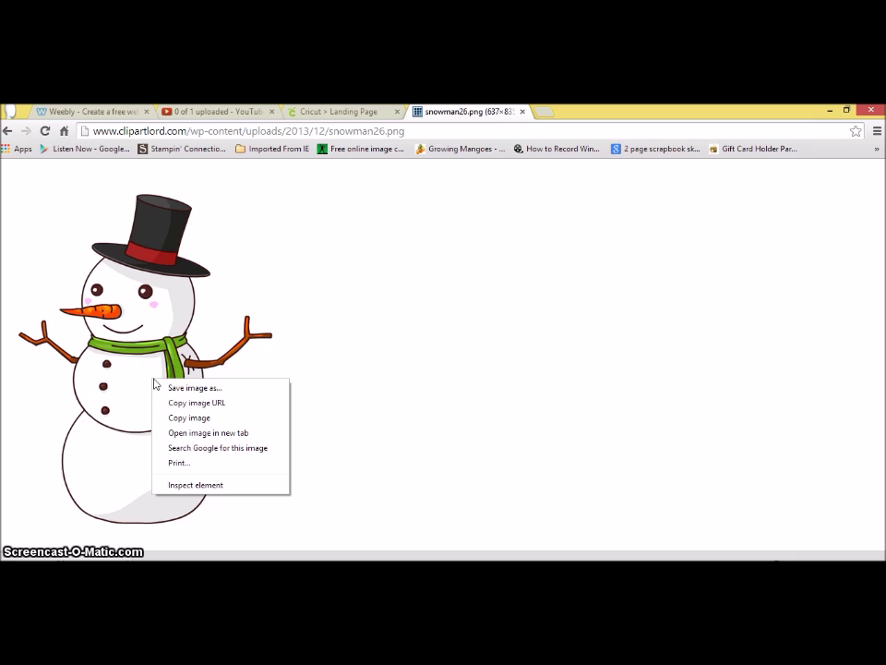
click(7, 131)
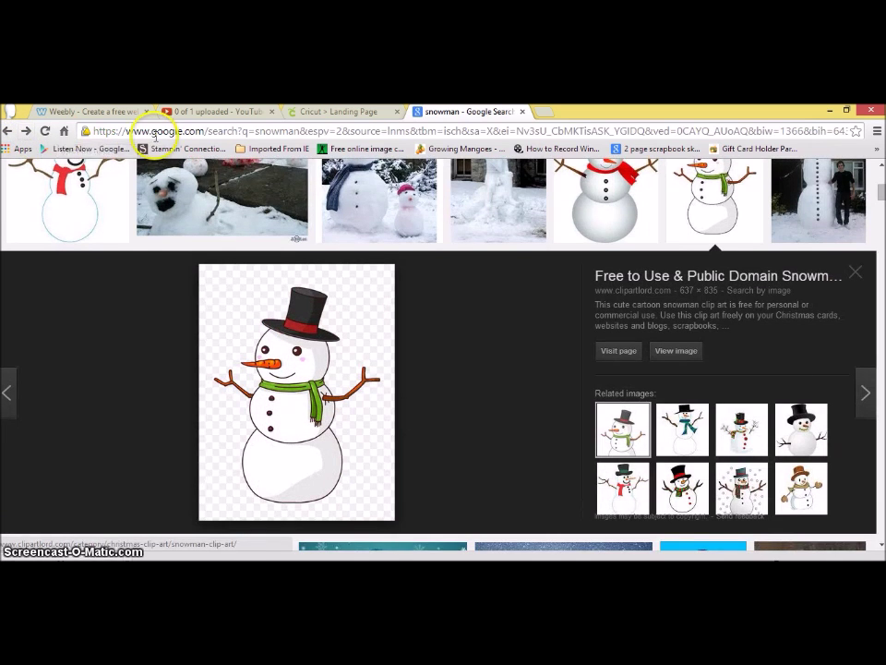
click(26, 130)
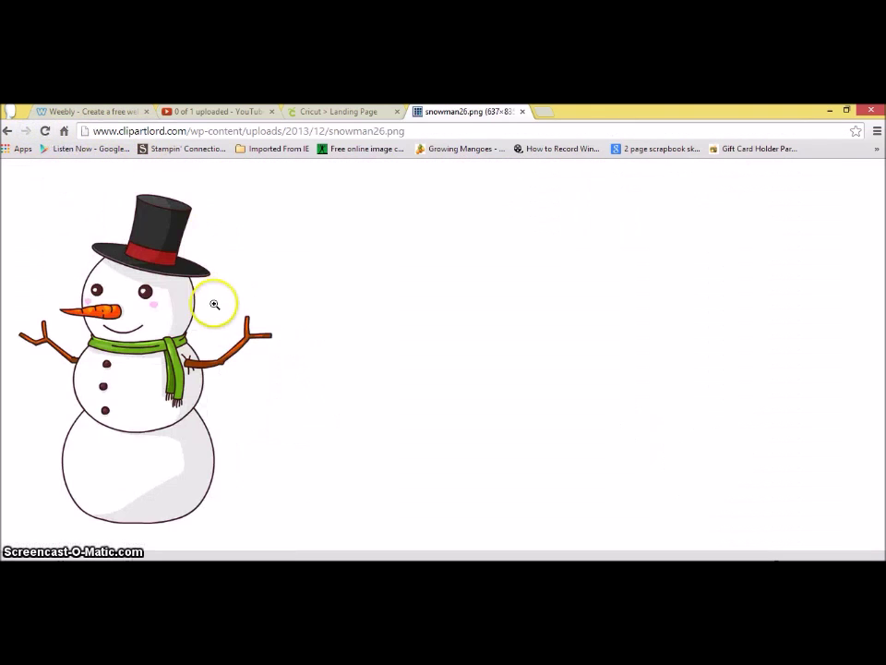
right_click(189, 326)
click(208, 339)
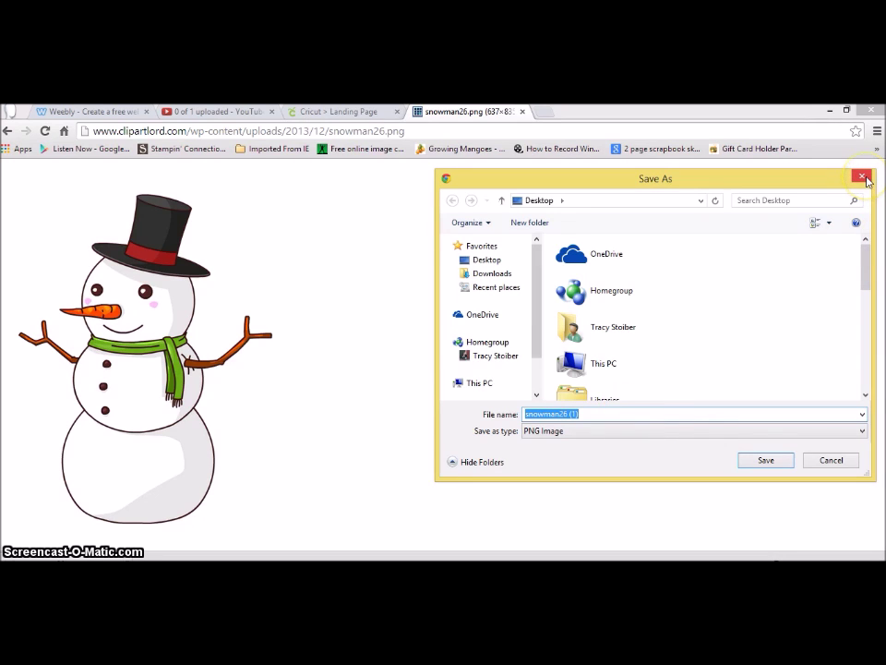
click(773, 466)
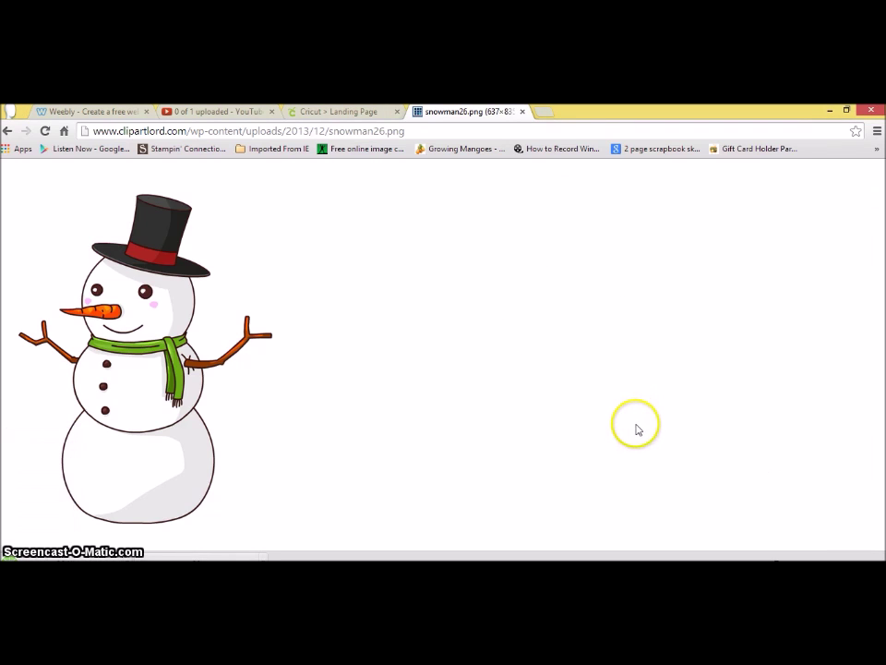
Switch to the Cricut tab and start a new blank project.
click(347, 111)
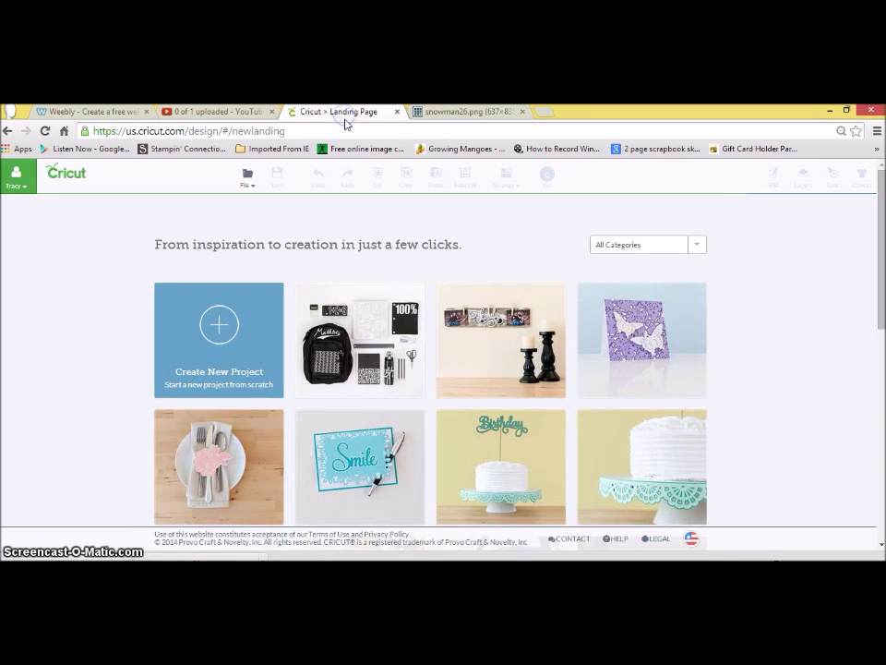
click(28, 185)
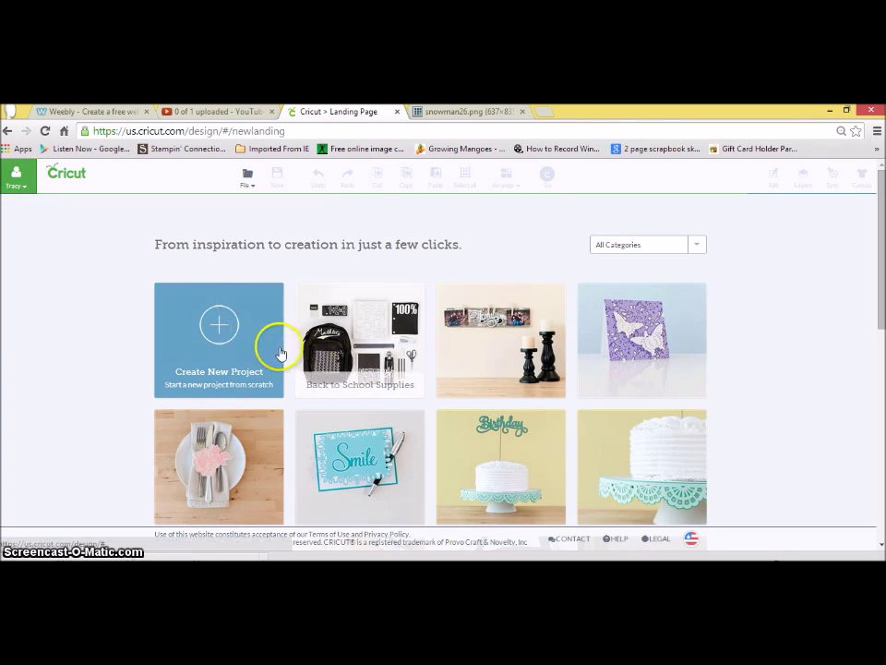
click(232, 322)
click(255, 365)
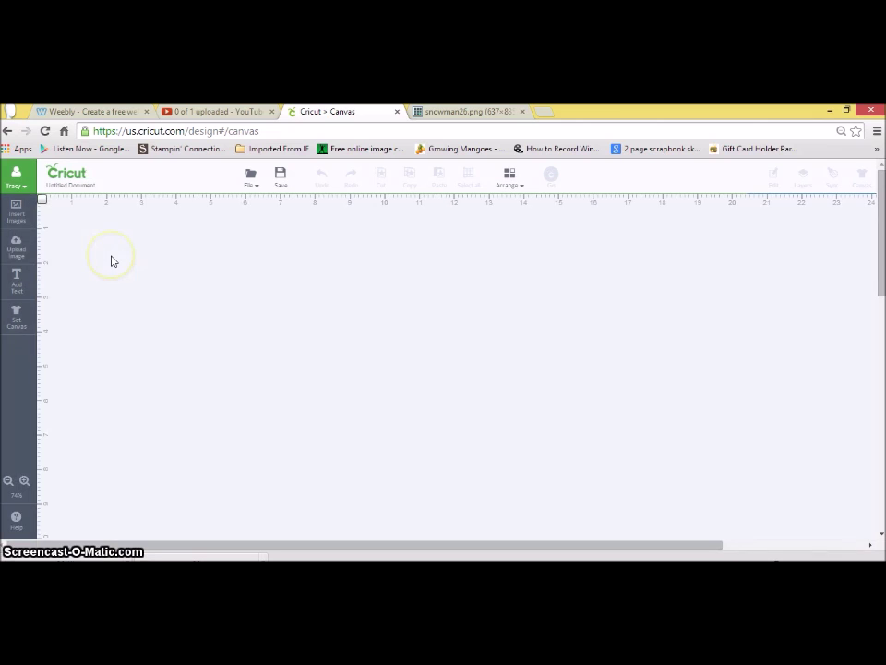
Open Upload Image and choose Basic Upload for the PNG picture.
click(18, 252)
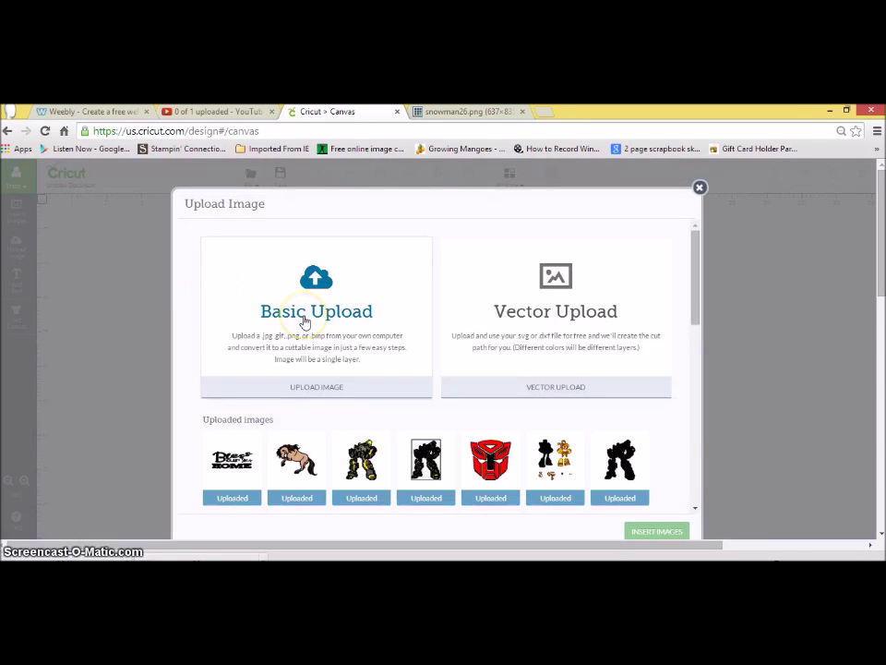
click(298, 351)
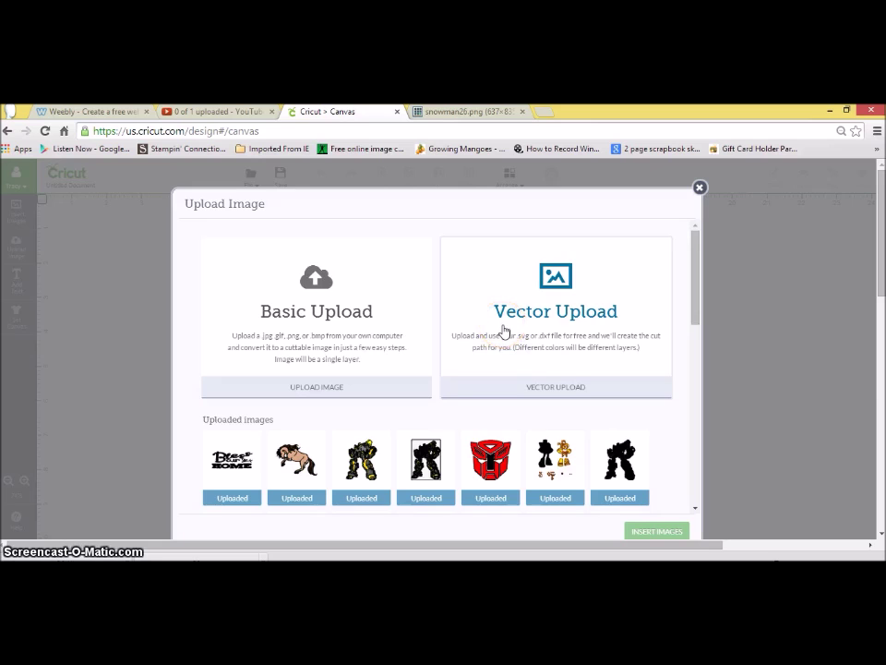
click(465, 301)
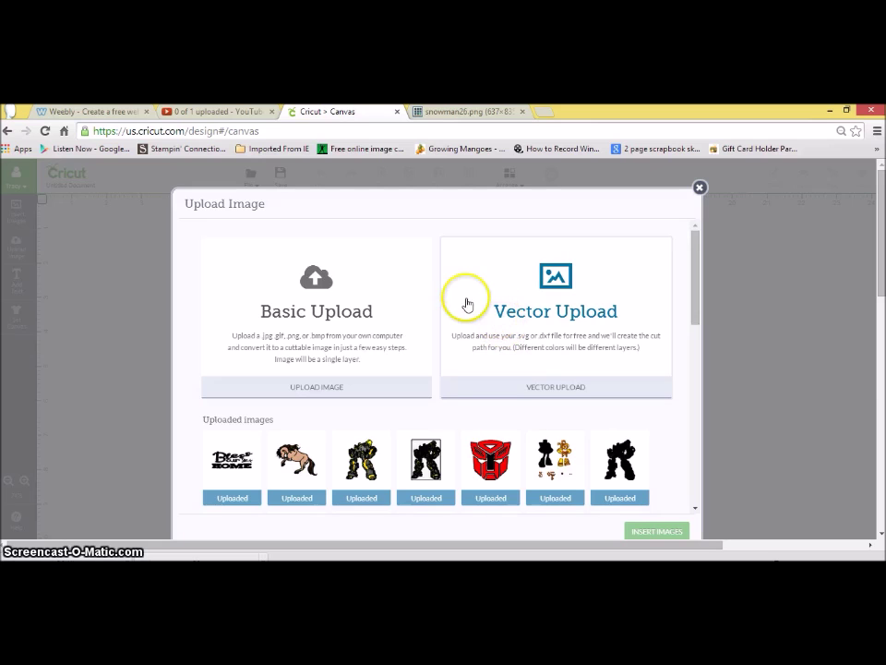
click(299, 311)
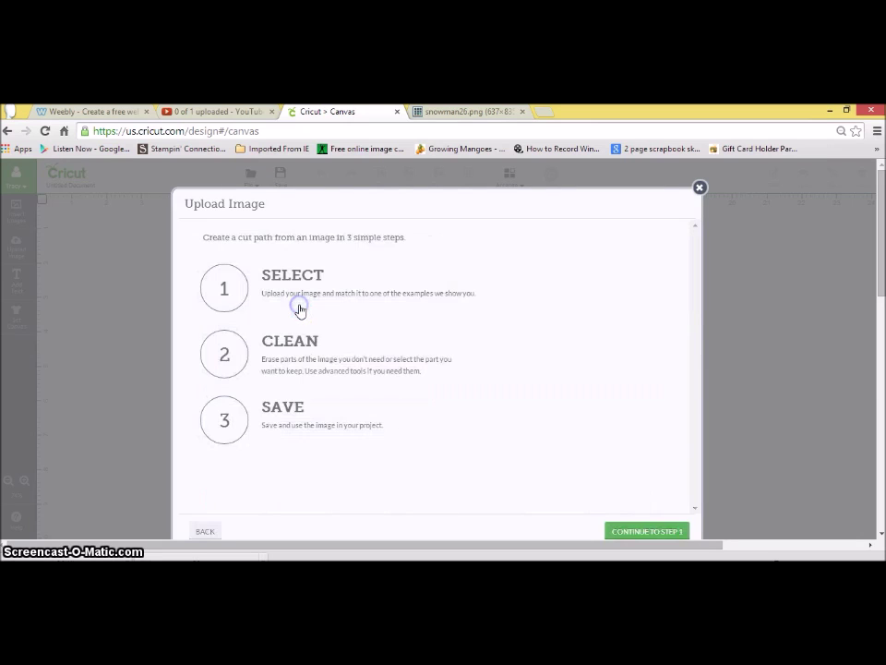
Upload snowman26 (1).png from the Desktop as a Simple image and continue to Step 2: Clean.
click(643, 531)
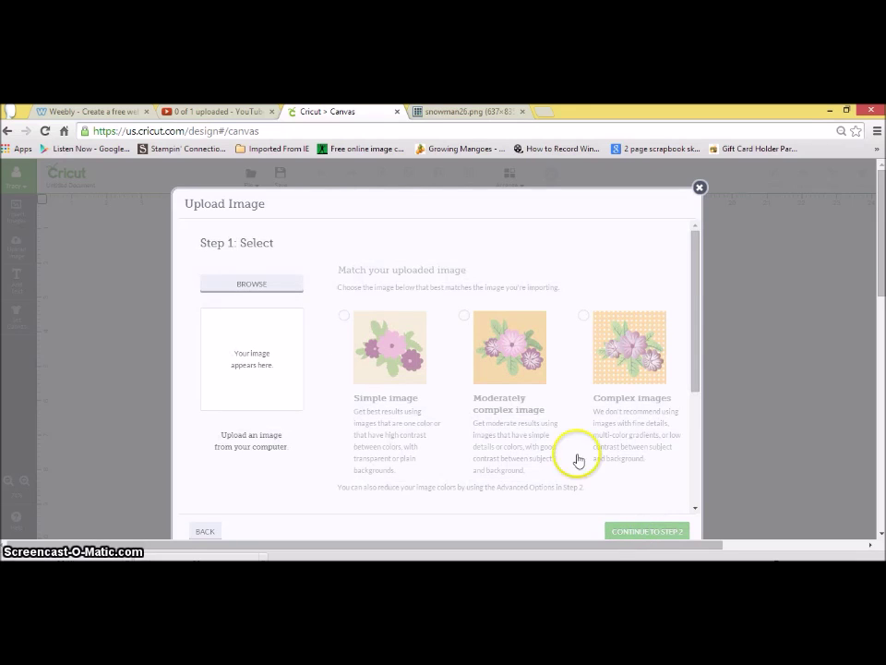
click(252, 287)
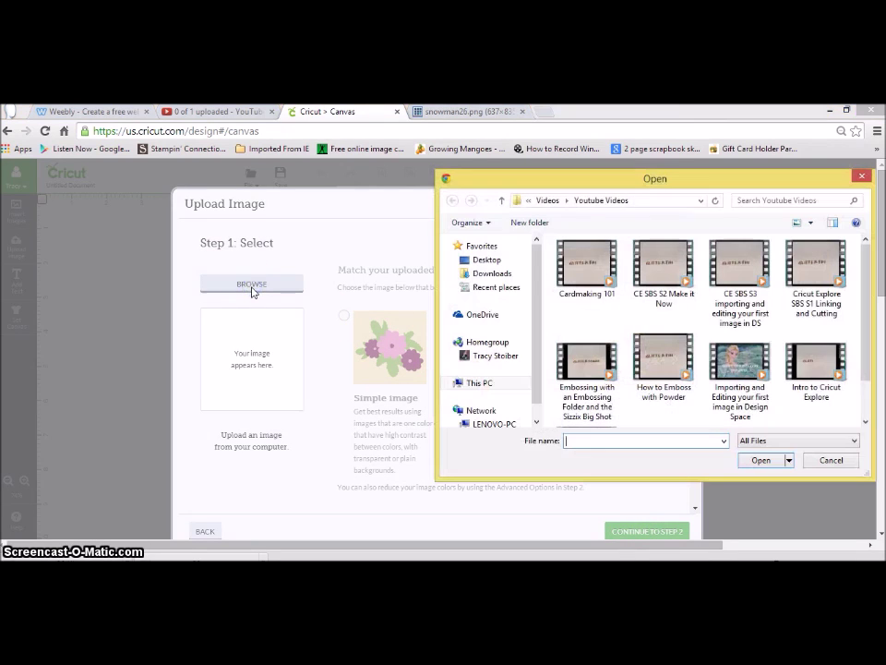
click(496, 260)
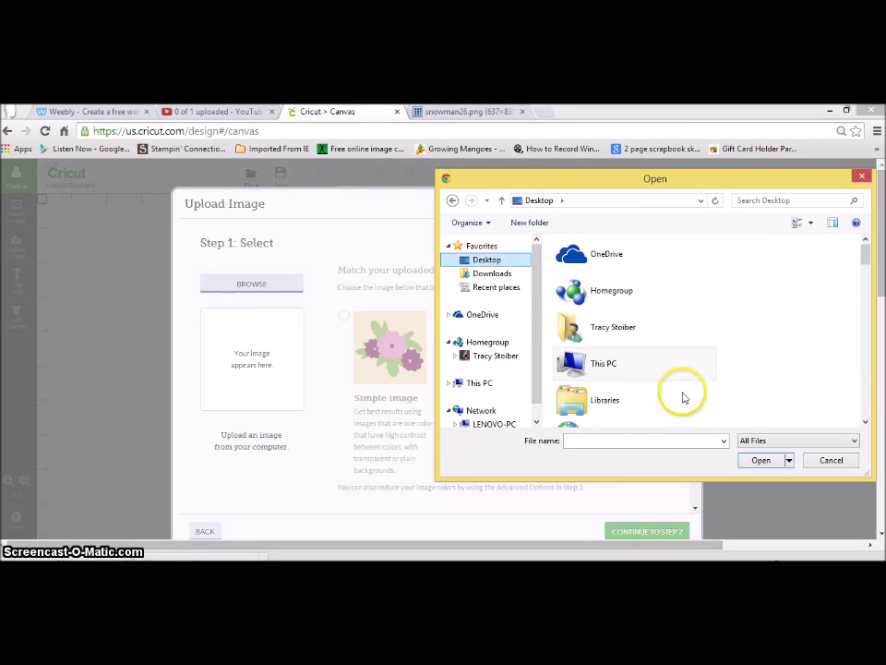
click(640, 440)
text(sno)
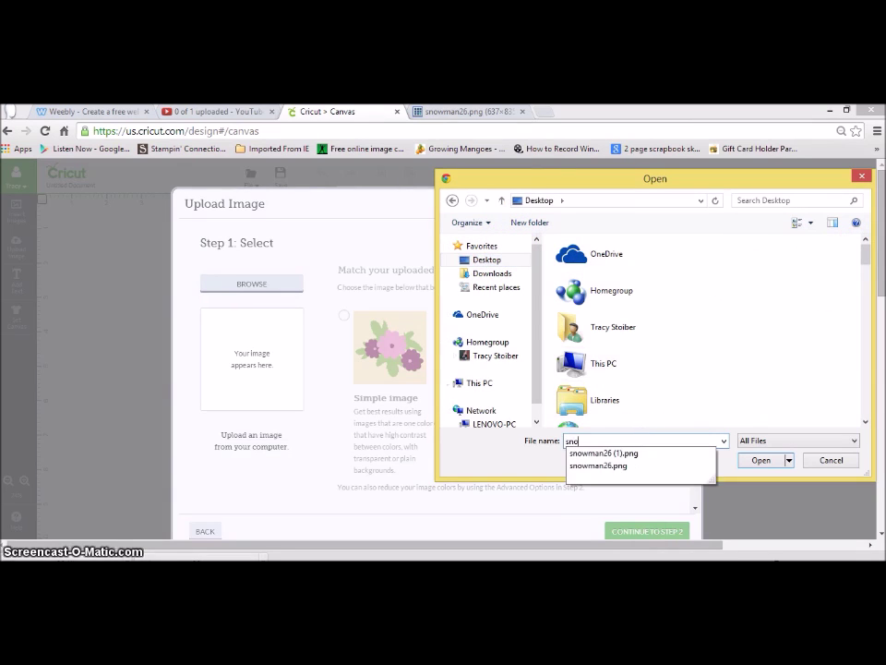
click(595, 455)
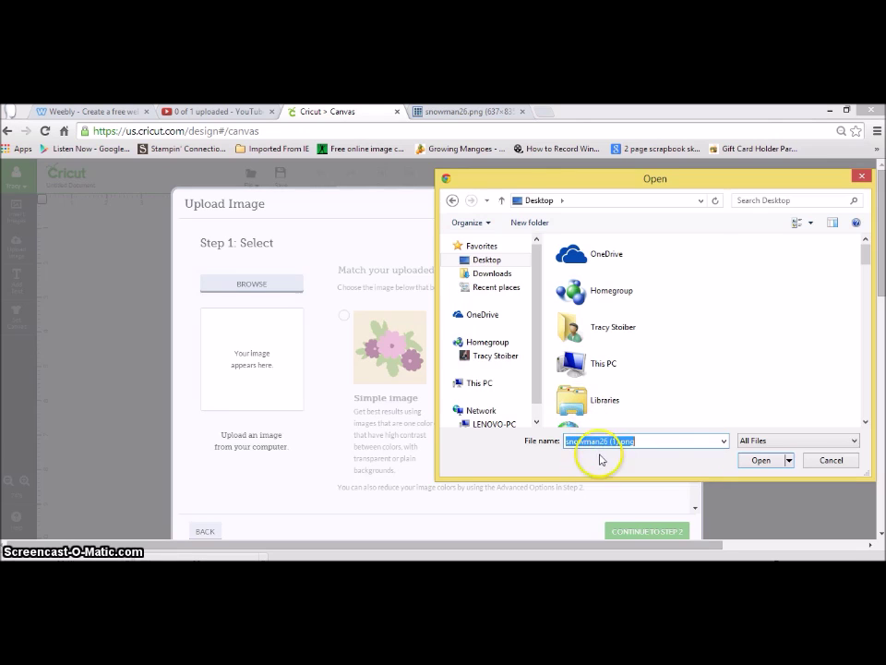
click(761, 460)
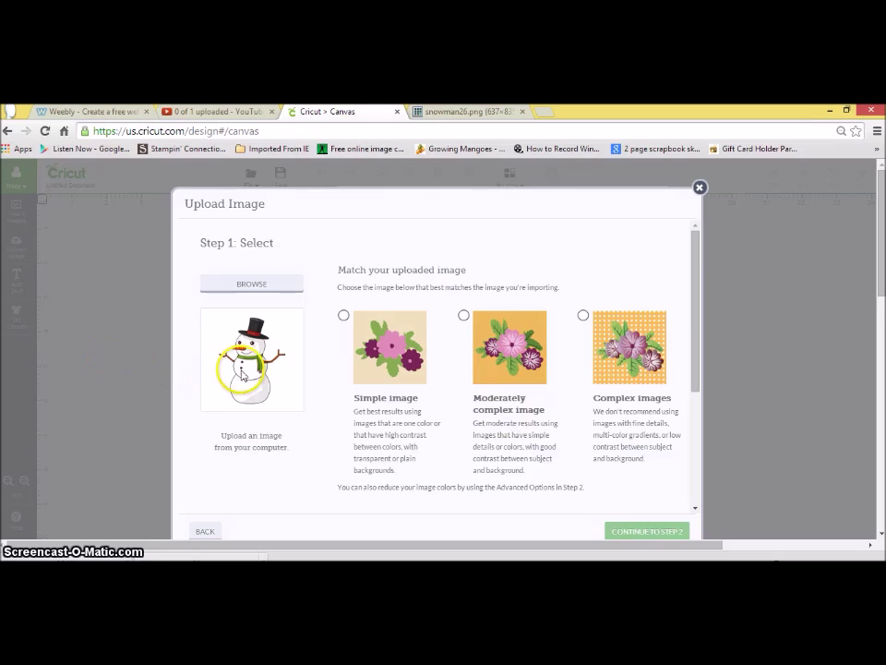
click(343, 315)
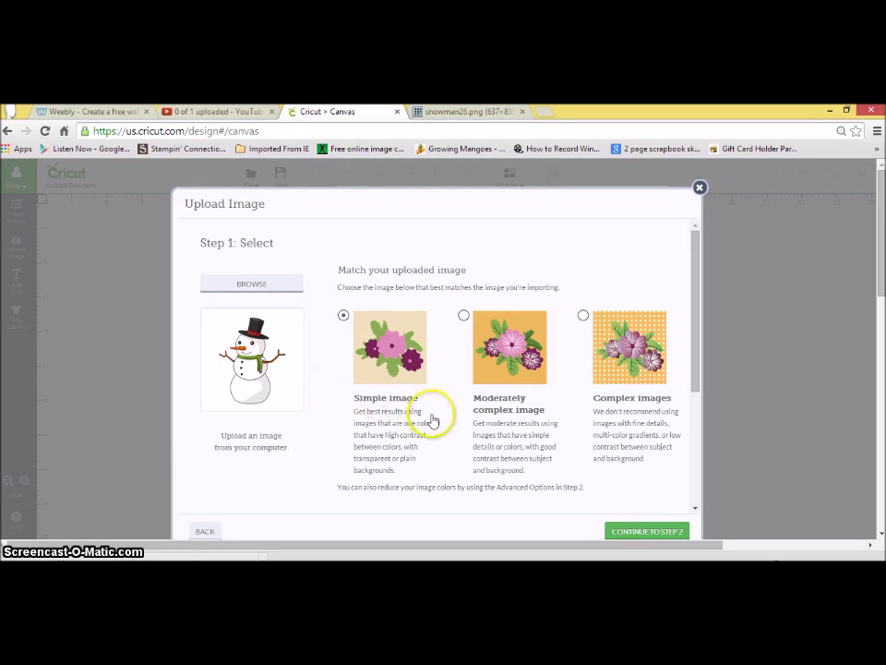
click(639, 532)
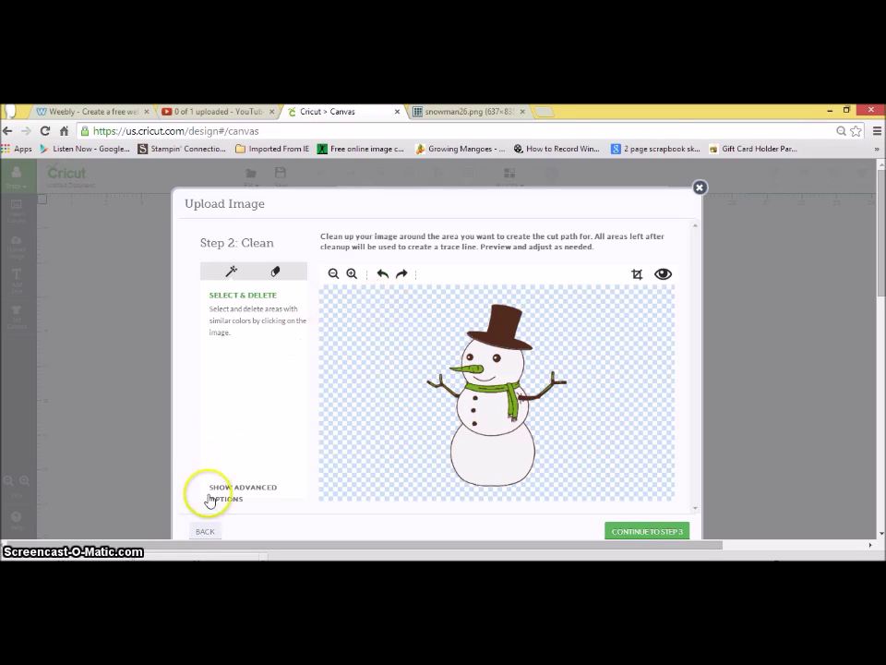
Compare the Moderately complex and Complex image types, then continue with Moderately complex.
click(211, 532)
click(462, 313)
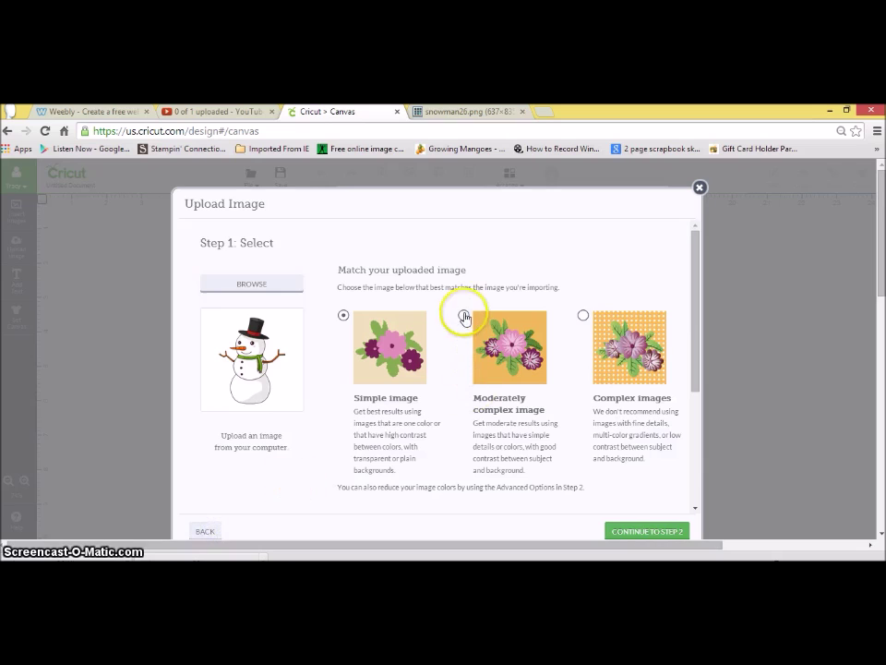
click(668, 531)
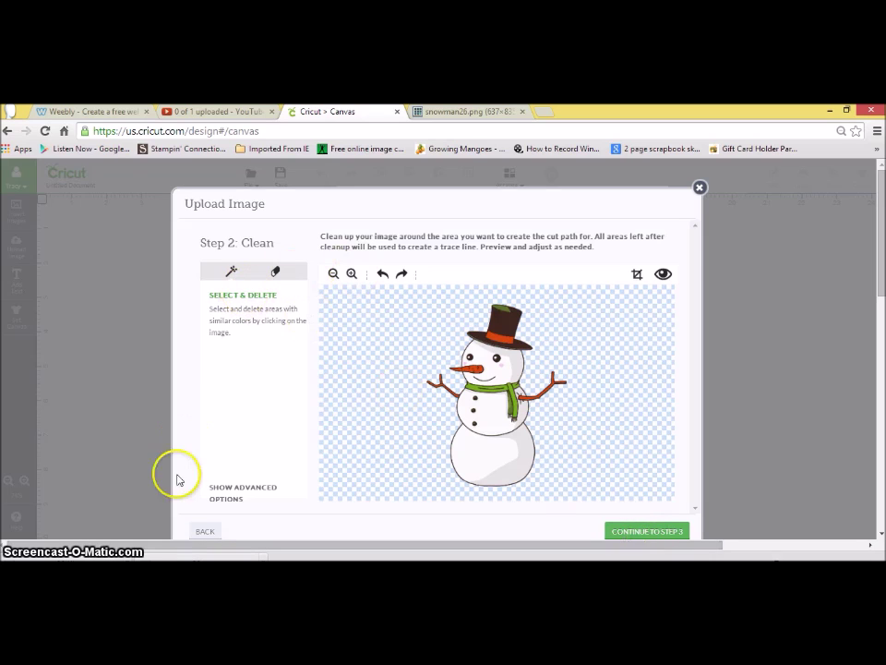
click(205, 531)
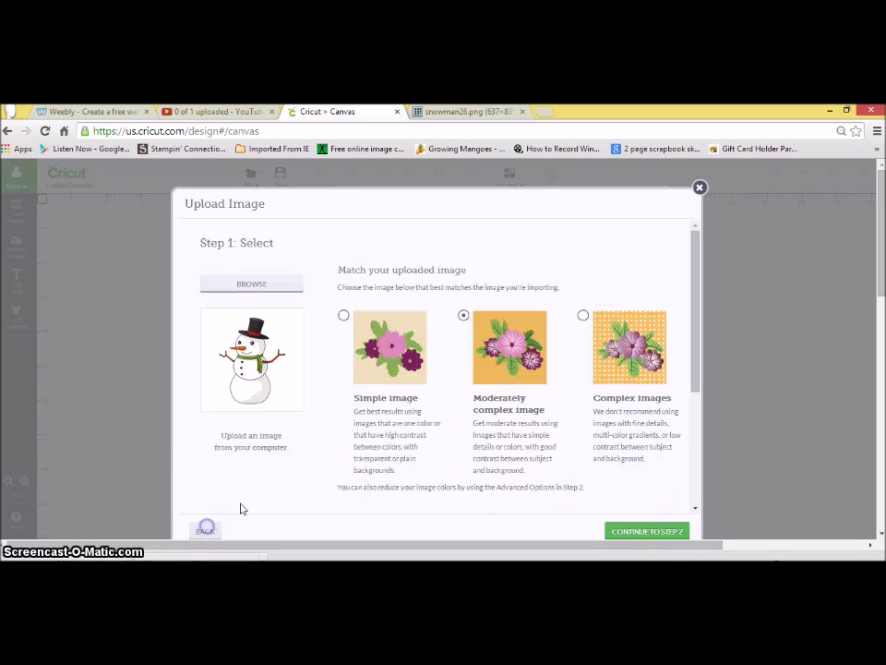
click(583, 316)
click(637, 528)
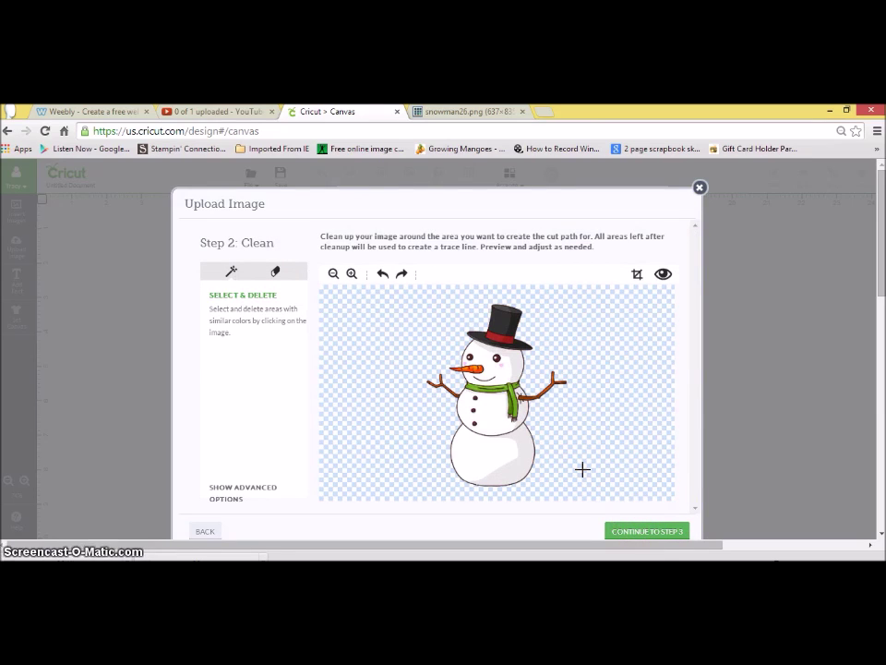
click(207, 534)
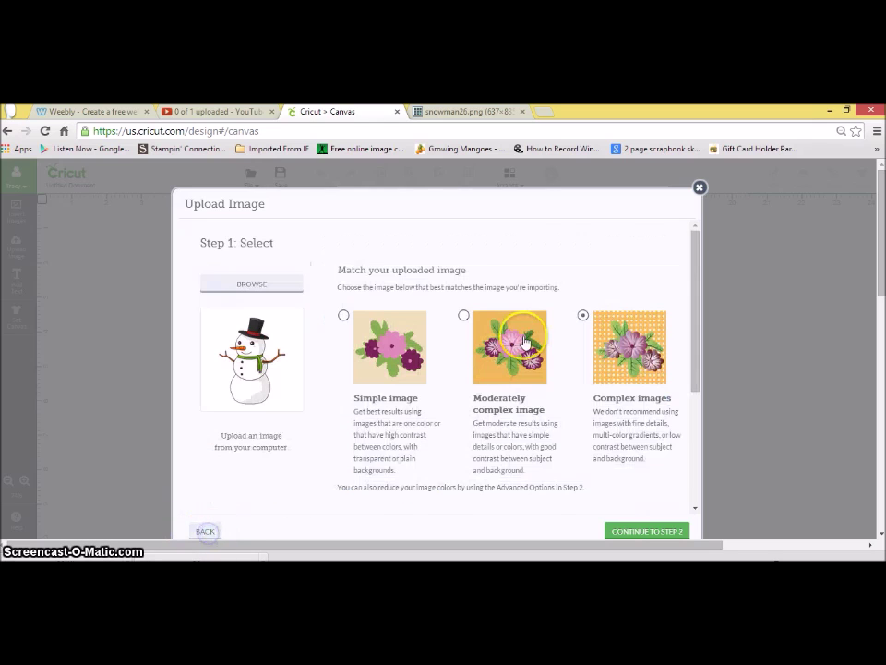
click(627, 531)
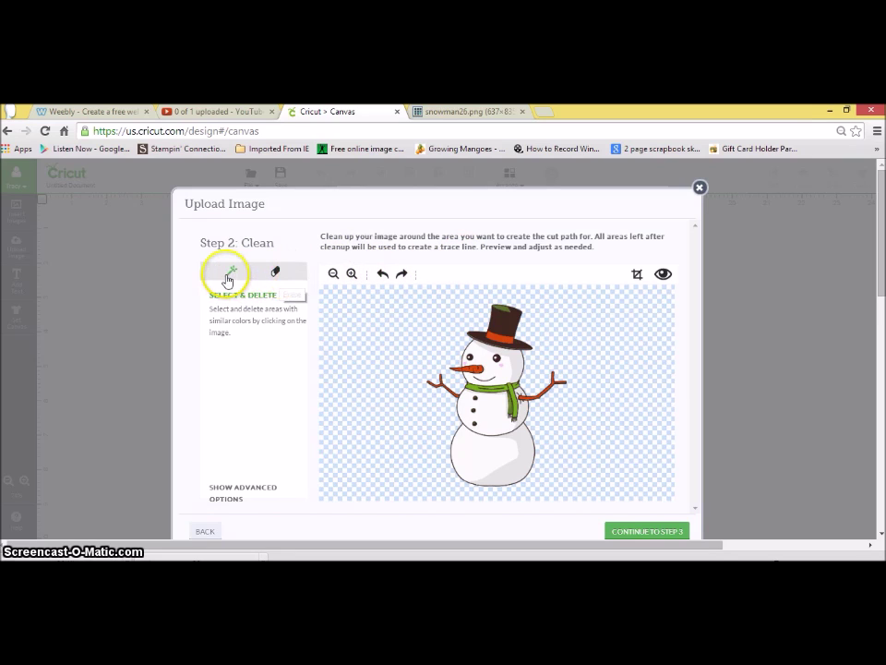
Preview the snowman's cut outline, then advance to Step 3: Save.
click(666, 281)
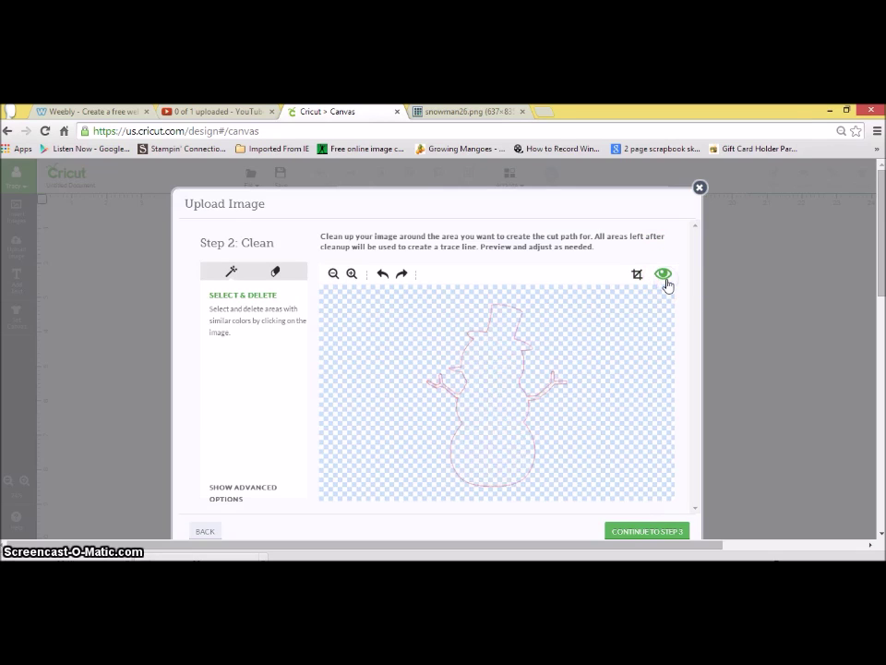
click(672, 536)
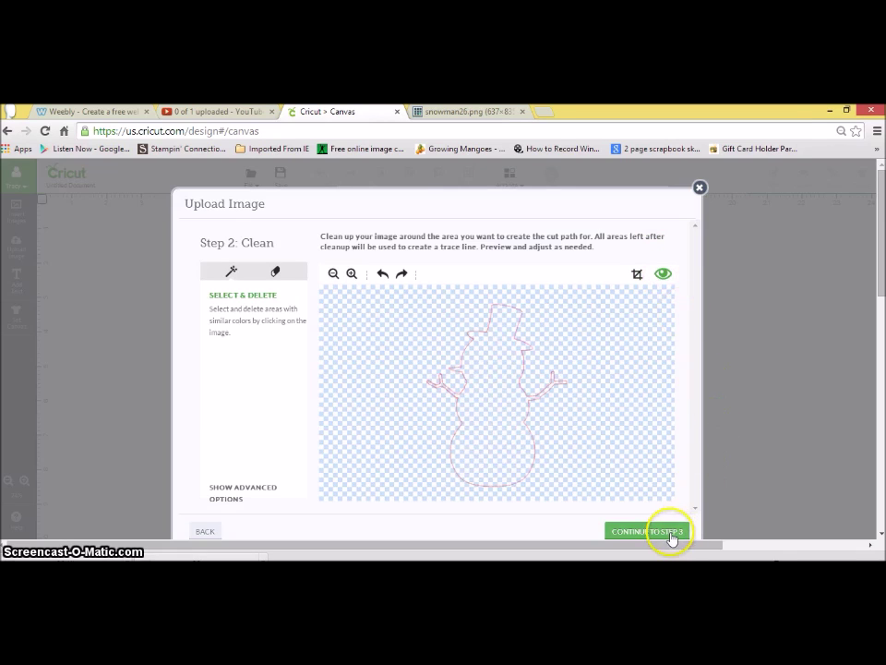
Name the image 'Snowman Layer 1' and enter the tags 'Christmas snowman outline black'.
triple_click(575, 297)
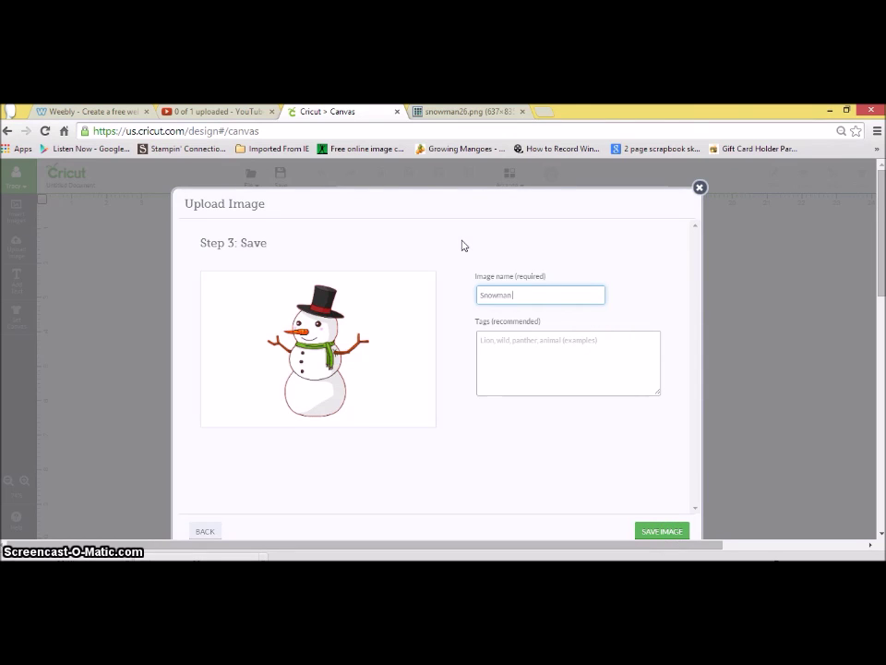
text(Snowman Layer 1 black)
key(Tab)
text(C)
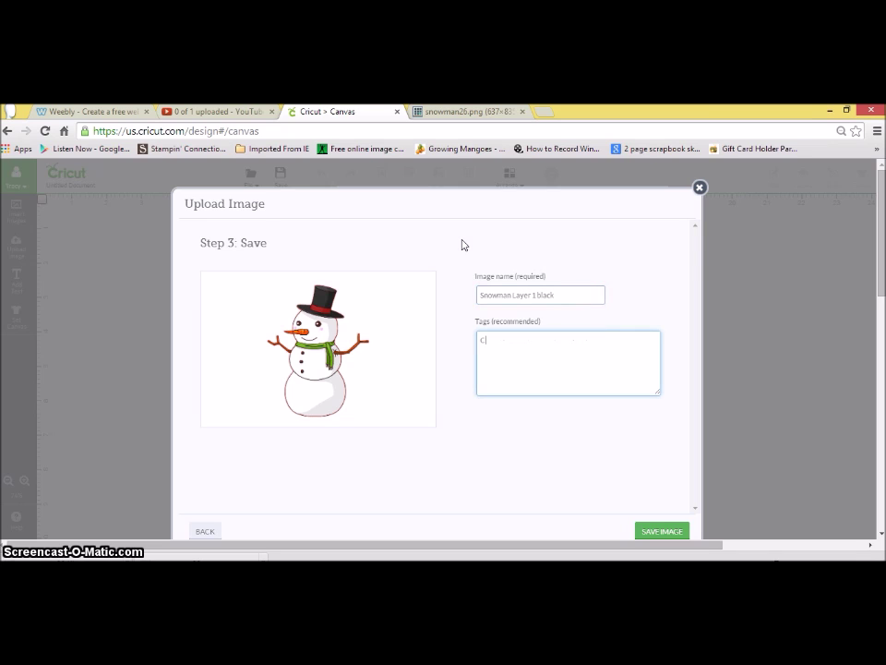
text(hristamas snowman oul)
text(ine black)
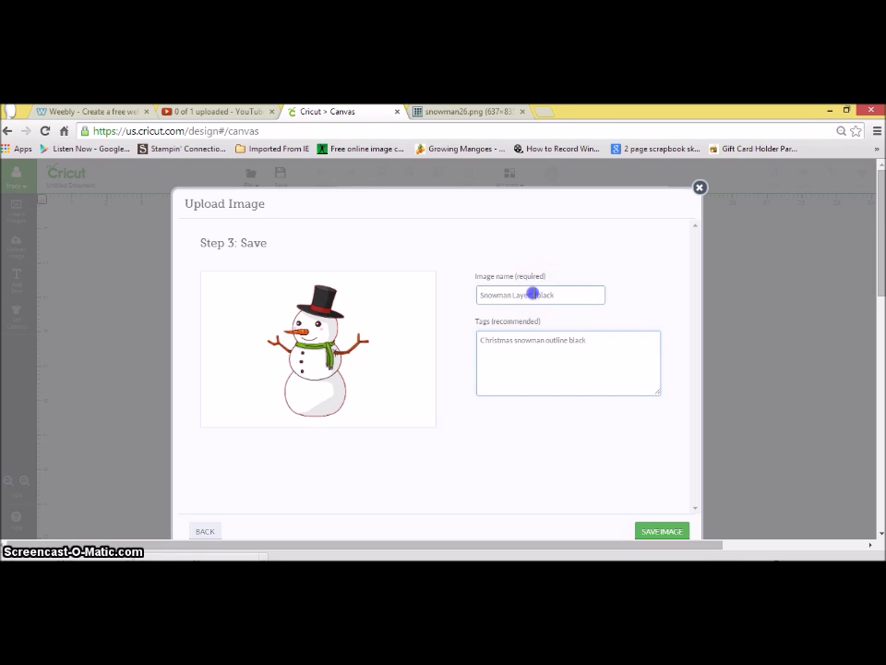
Rename the image to 'Snowman Outline black', copy 'Christmas snowman' from the tags, and save.
drag(535, 294, 511, 294)
key(BackSpace)
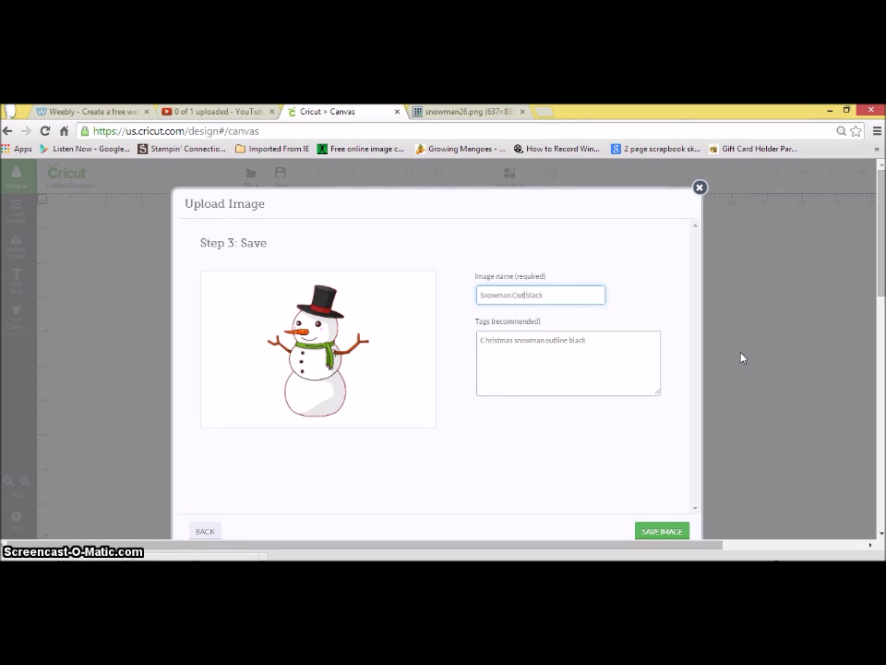
text(Outline)
drag(679, 362, 599, 350)
click(534, 342)
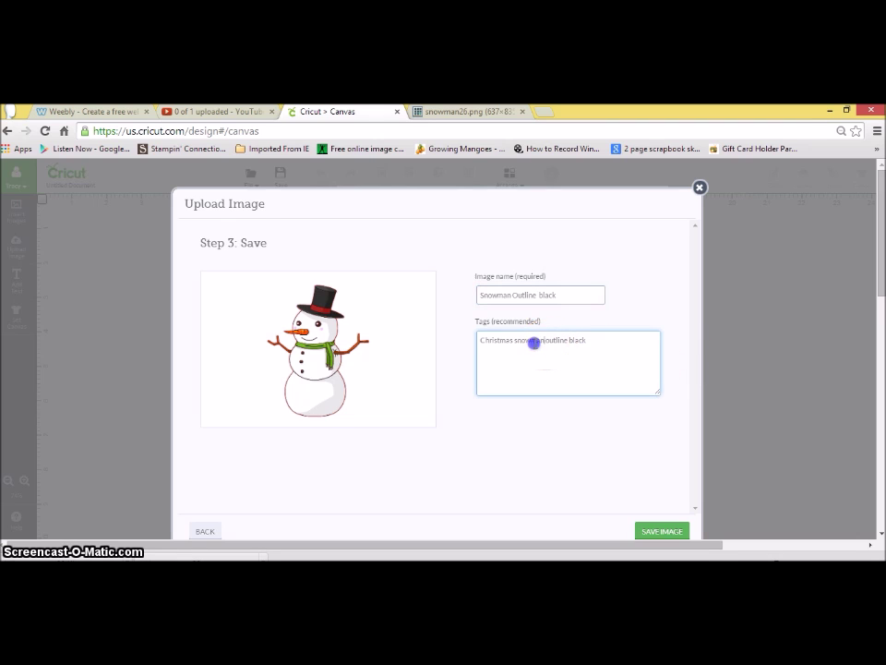
right_click(484, 340)
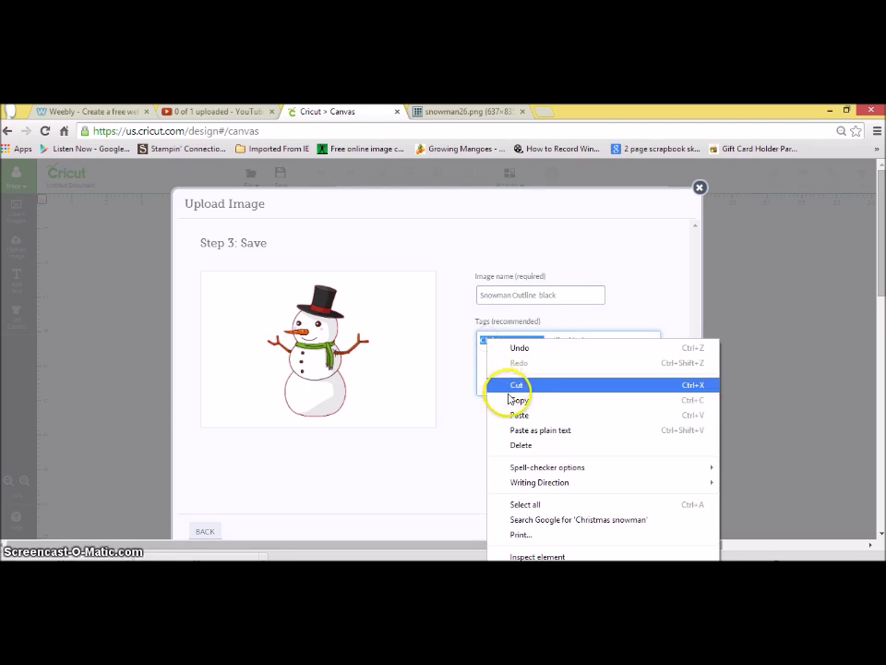
click(509, 397)
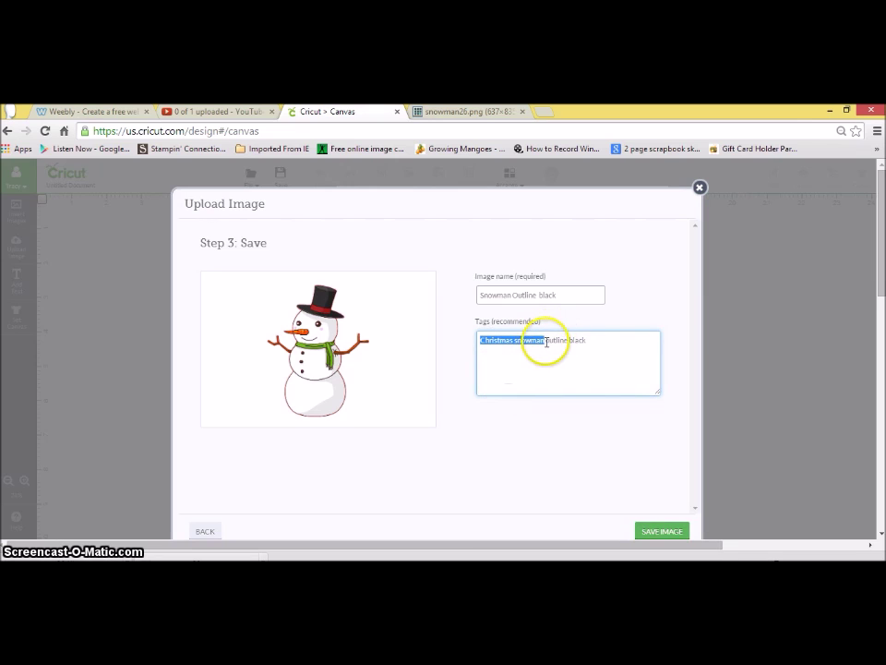
click(660, 533)
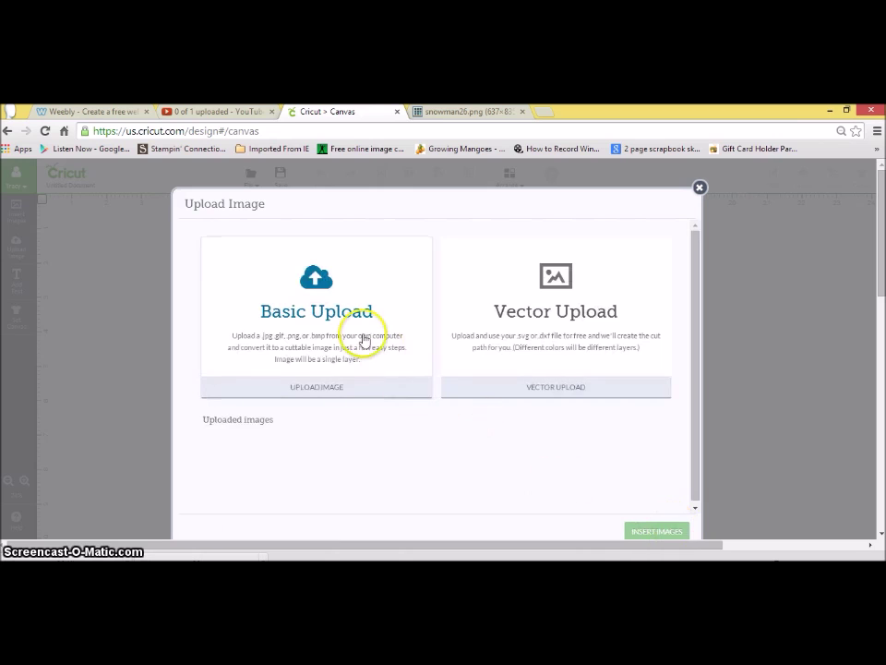
Re-upload snowman26 (1).png as a Moderately complex image and continue to Step 2: Clean.
mouse_move(242, 495)
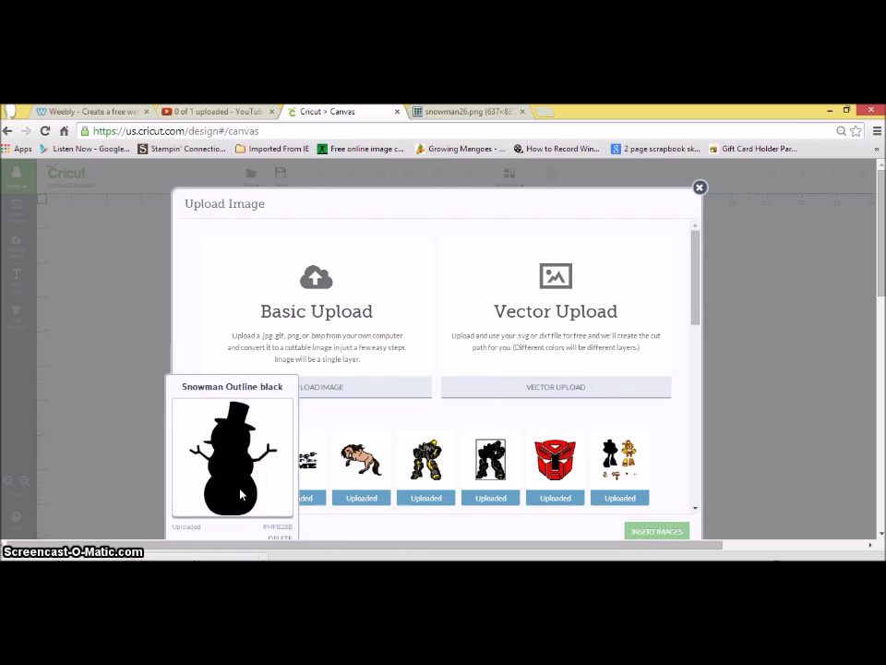
click(340, 374)
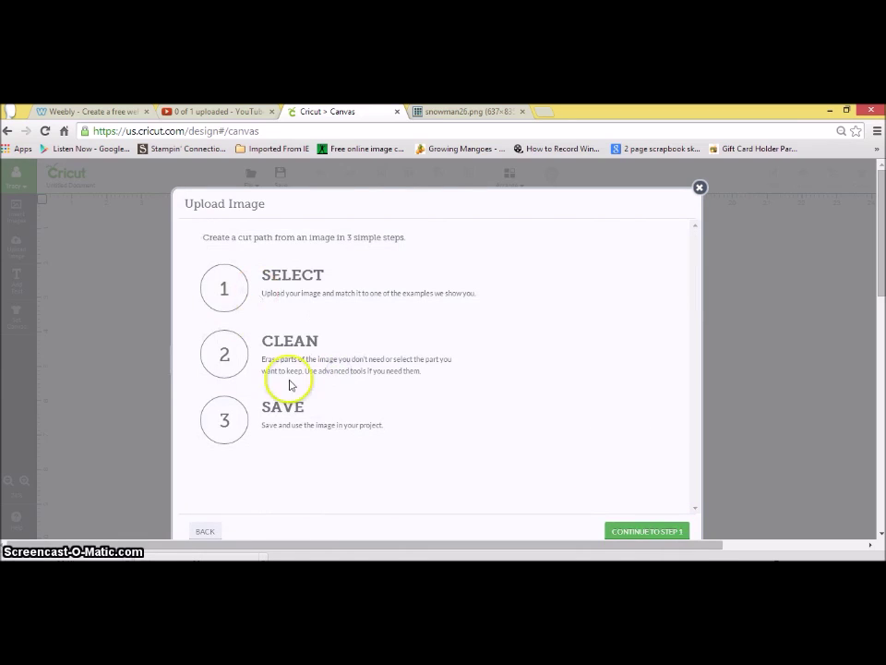
click(617, 527)
click(293, 285)
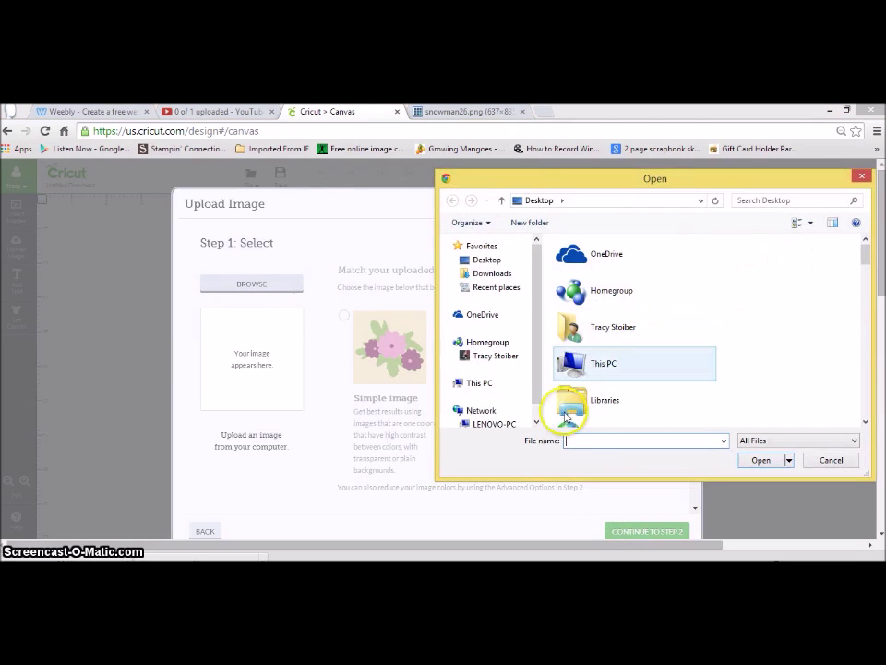
text(snow)
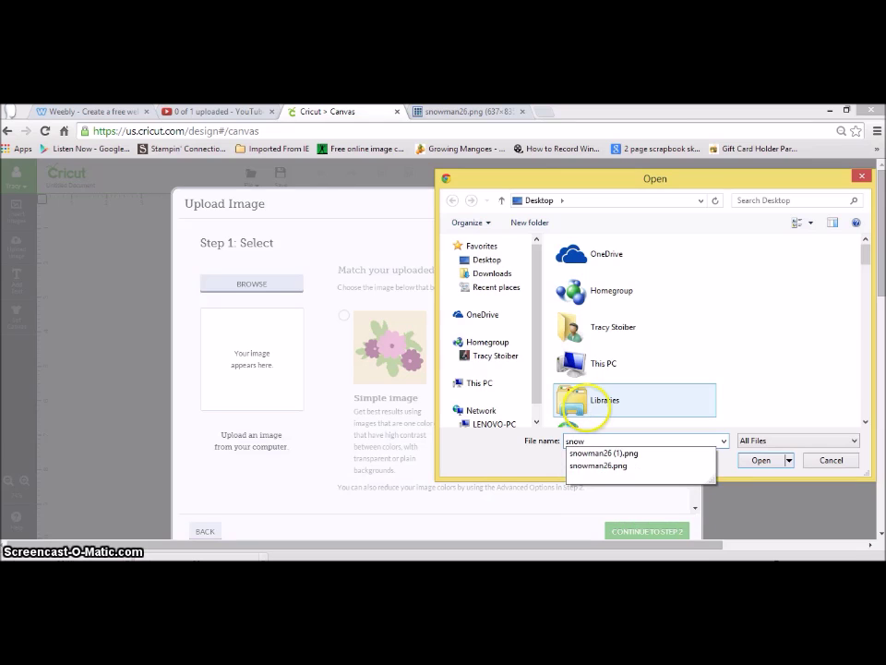
click(616, 453)
click(761, 460)
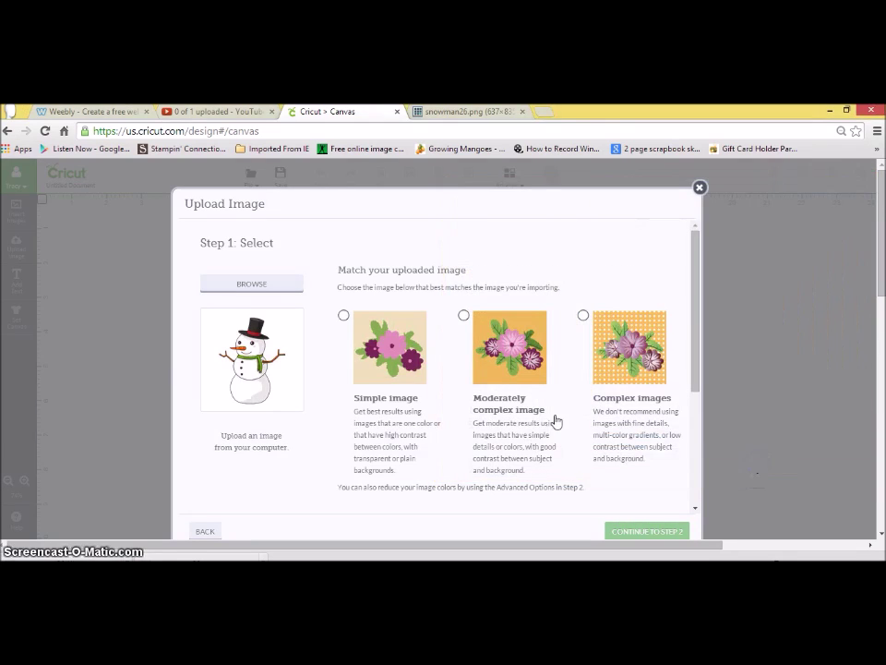
click(463, 315)
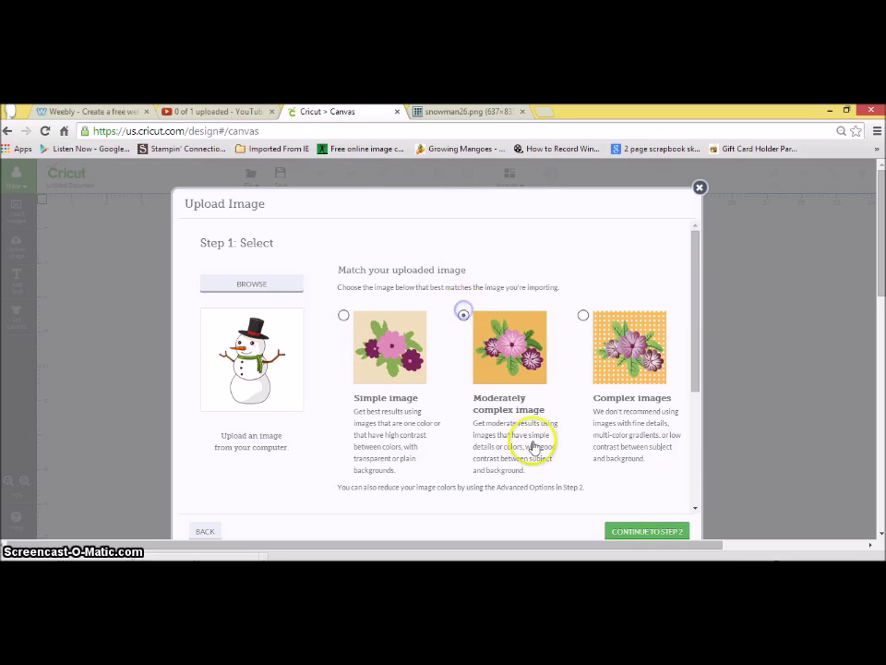
click(618, 533)
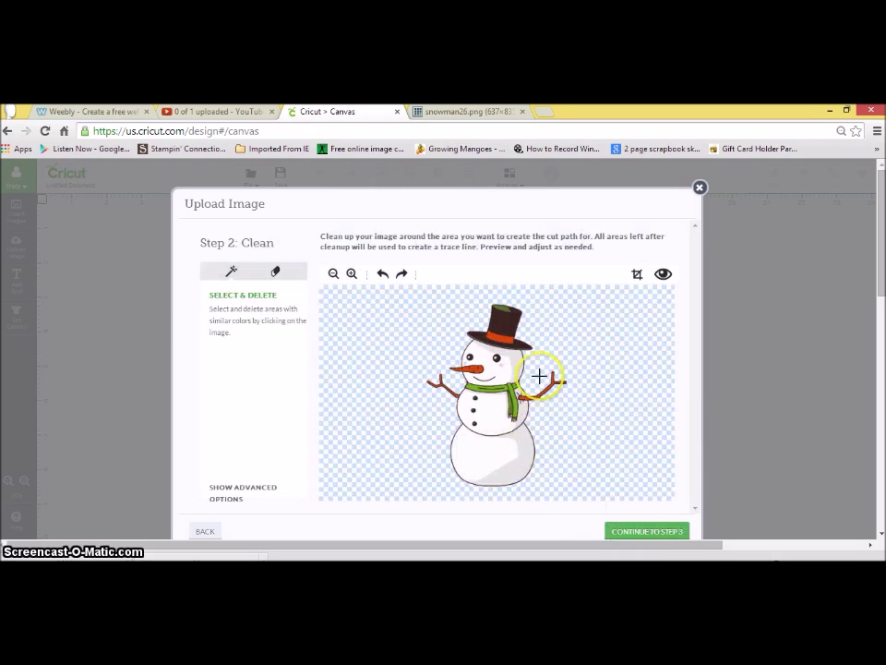
Use the magic wand to delete the hat, hat band, scarf, carrot nose and stick arm.
click(509, 323)
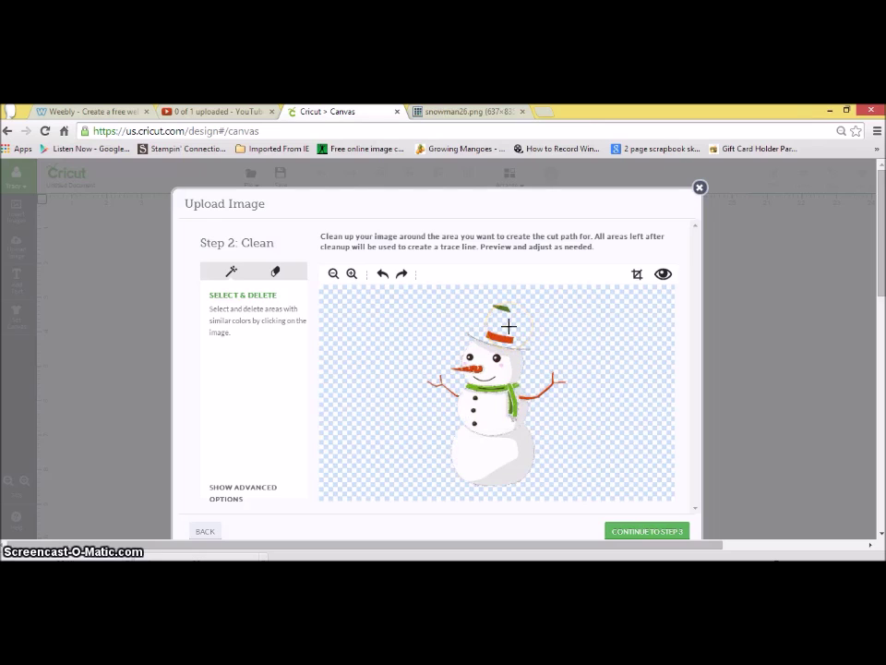
click(509, 329)
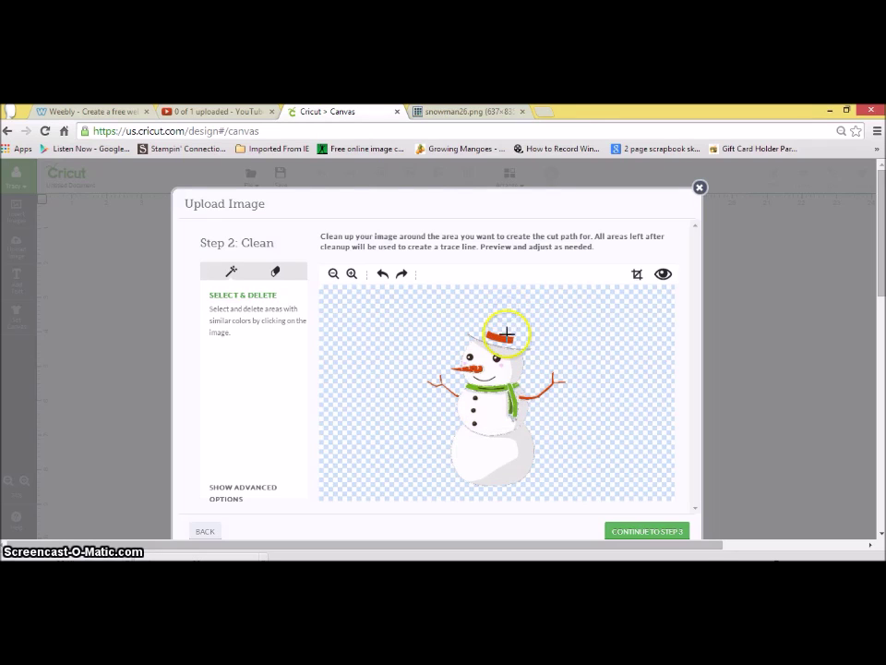
click(524, 349)
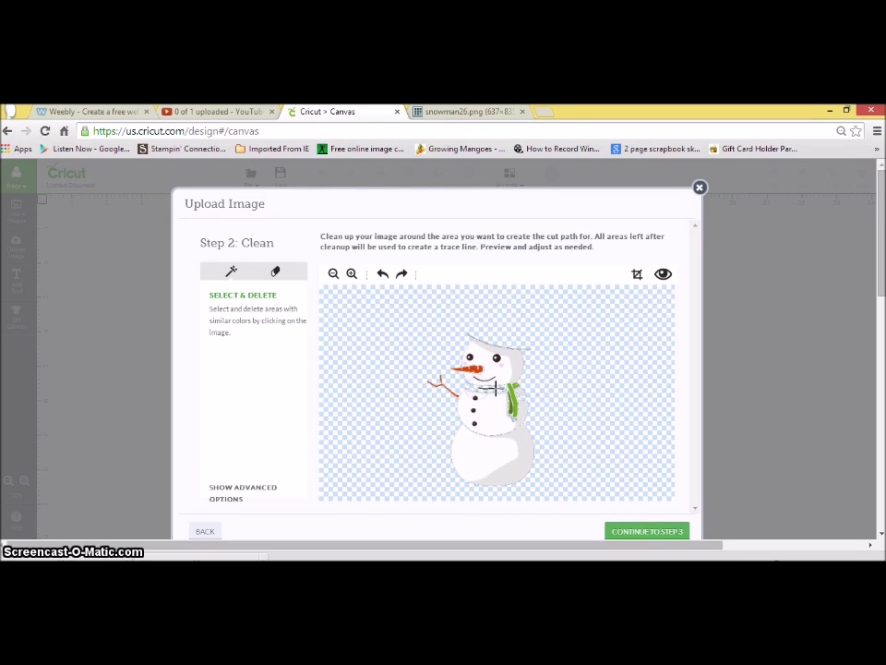
click(513, 386)
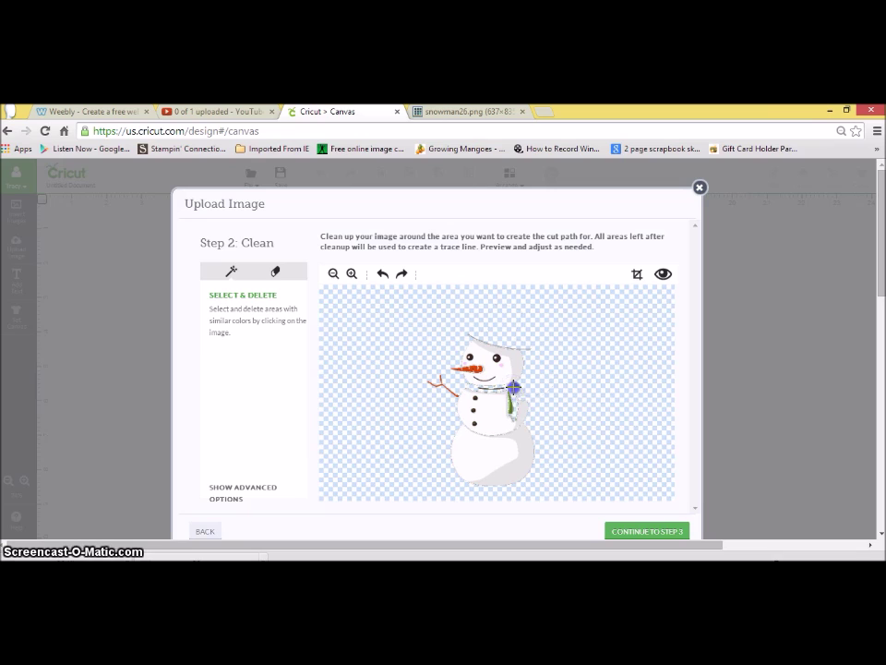
click(459, 376)
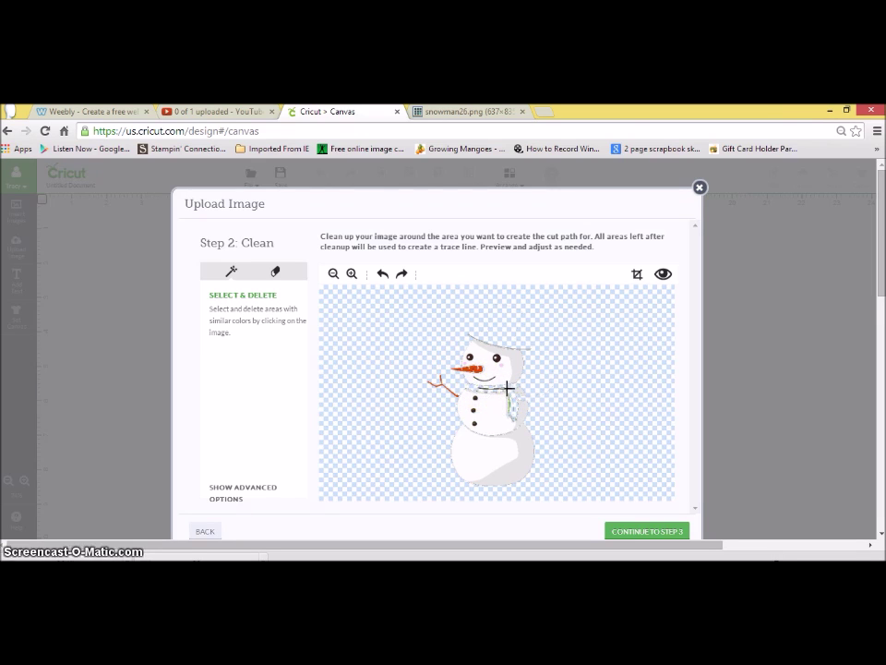
click(459, 369)
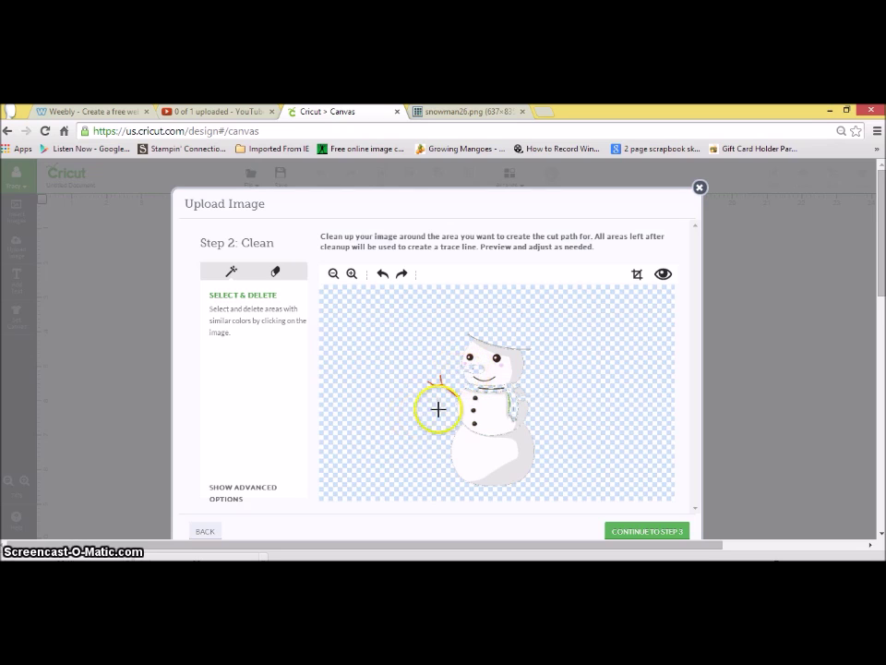
click(443, 380)
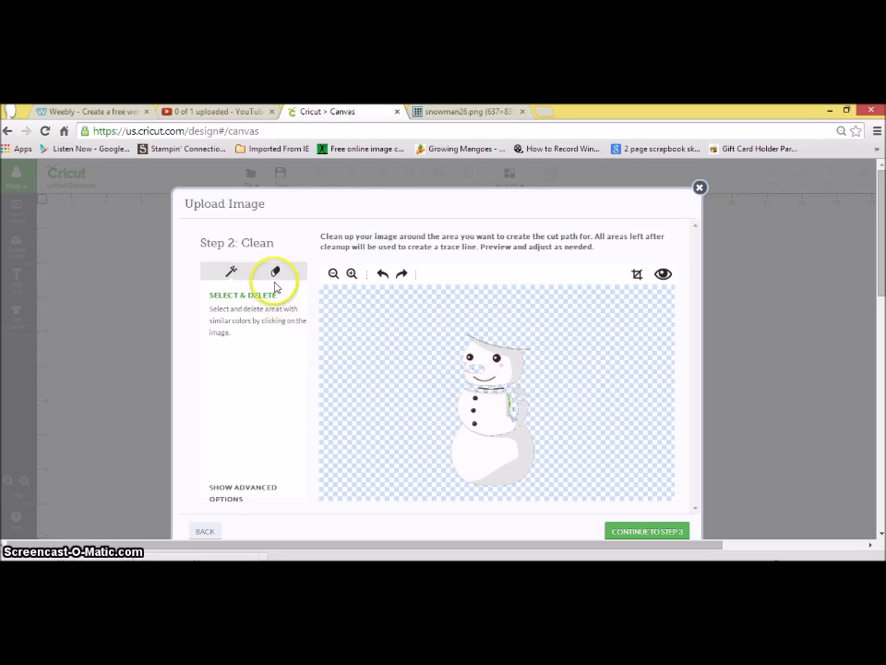
Zoom in on the snowman and briefly preview its cut trace line.
click(358, 275)
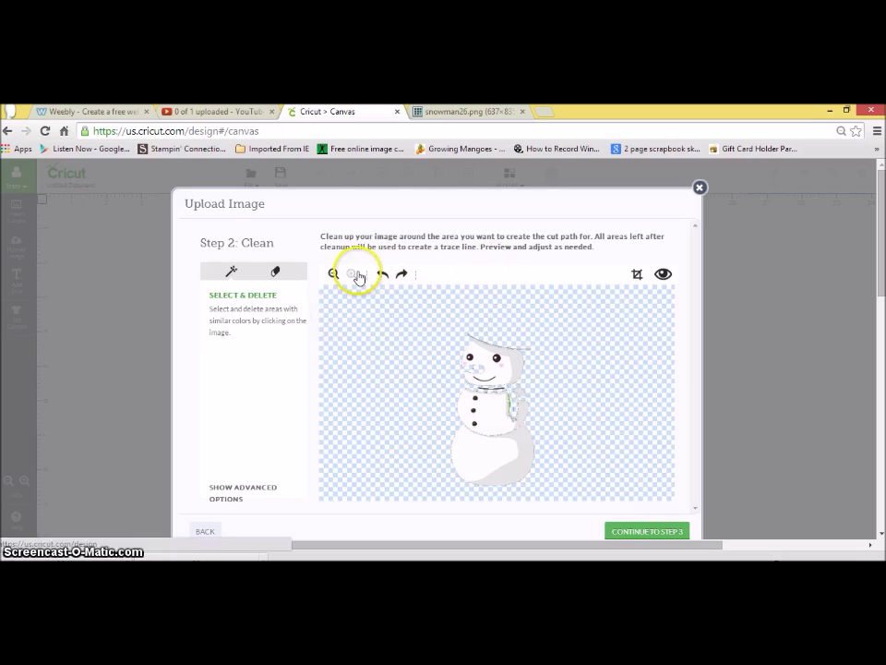
click(356, 275)
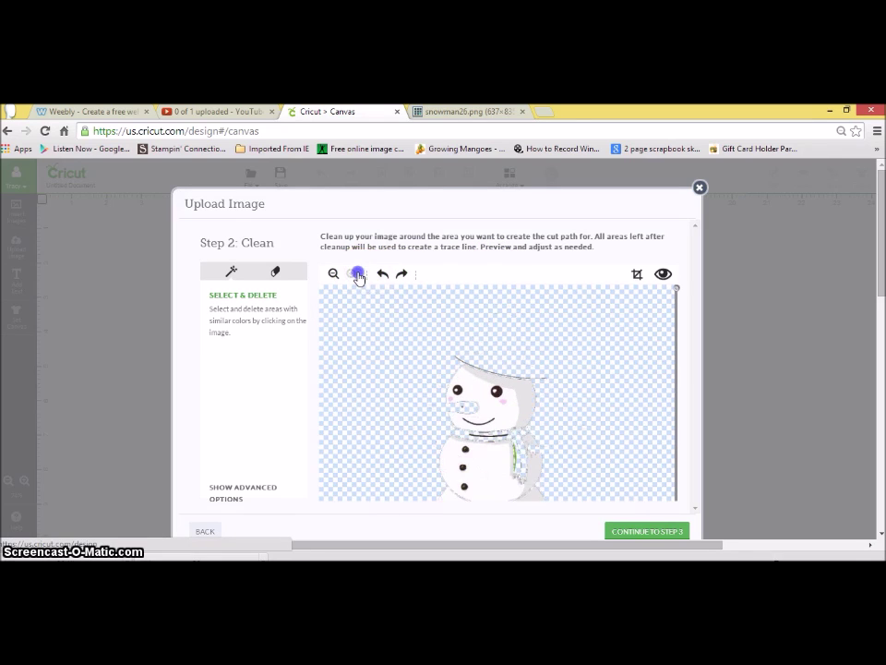
click(358, 275)
click(358, 275)
click(359, 275)
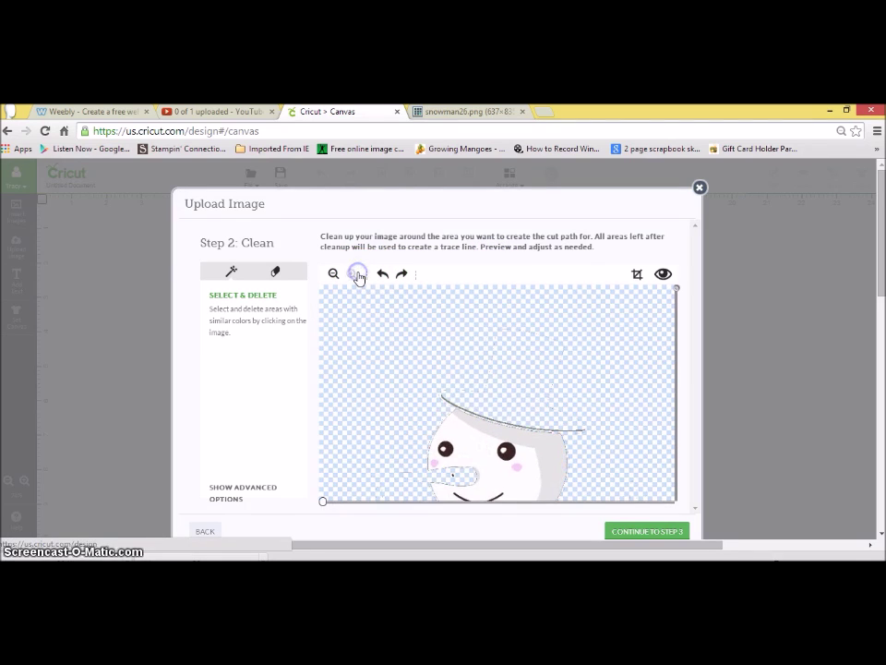
click(359, 275)
click(664, 275)
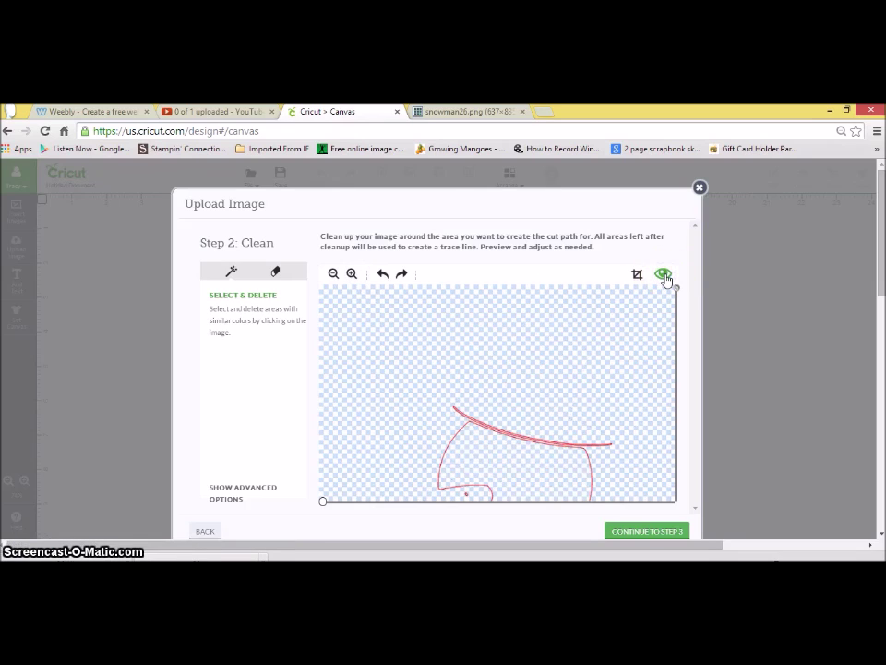
click(665, 276)
Erase the stray marks above the hat line and the specks on the empty canvas.
click(276, 271)
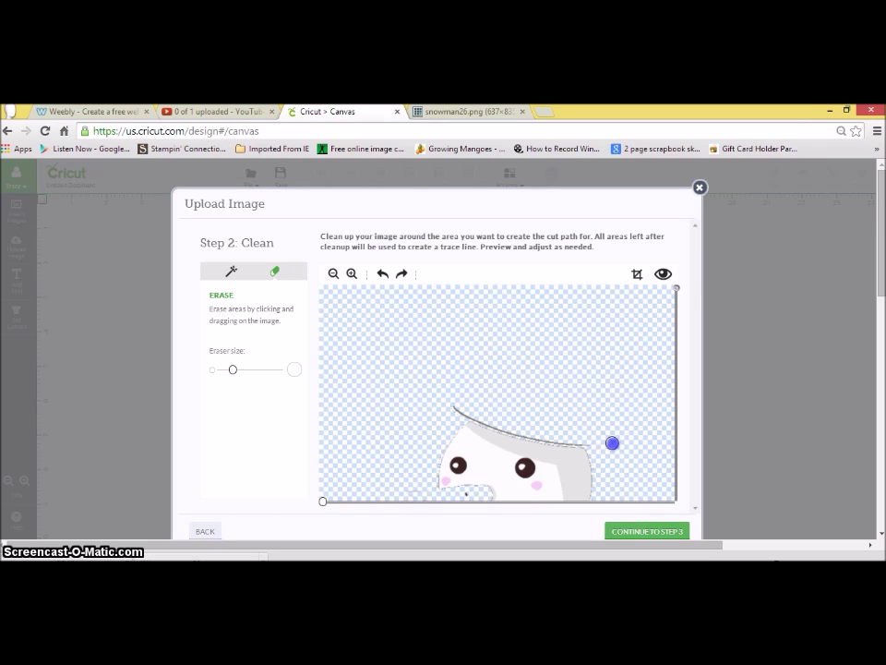
mouse_move(612, 443)
mouse_down()
mouse_move(542, 419)
mouse_move(443, 405)
mouse_move(452, 405)
mouse_up()
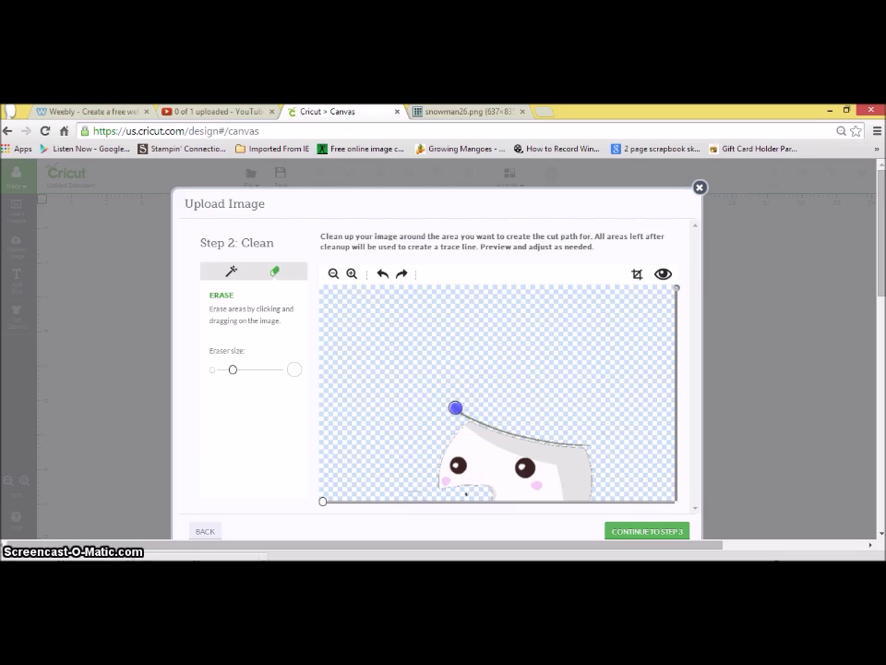
click(231, 270)
click(493, 420)
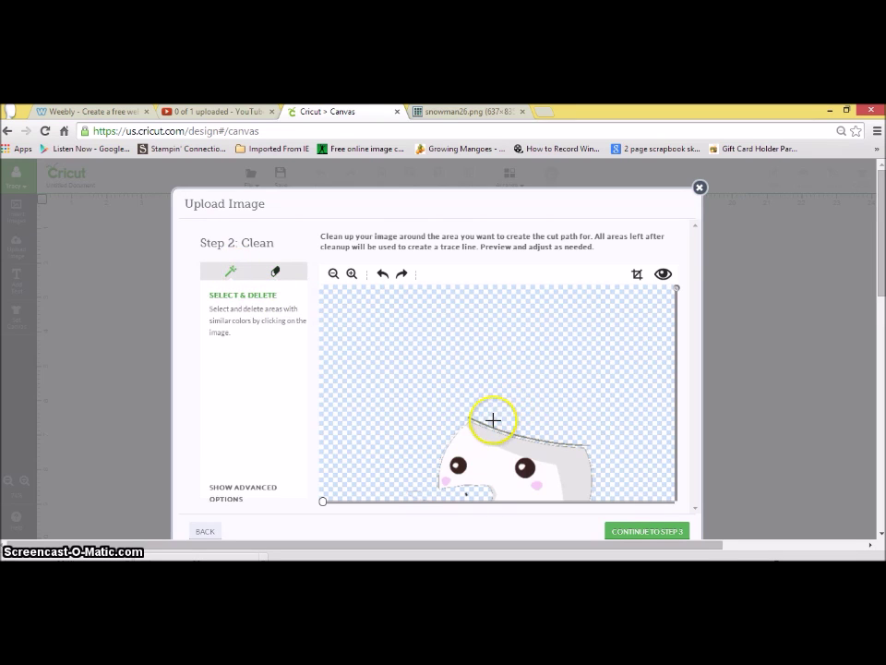
click(273, 274)
click(526, 372)
click(479, 409)
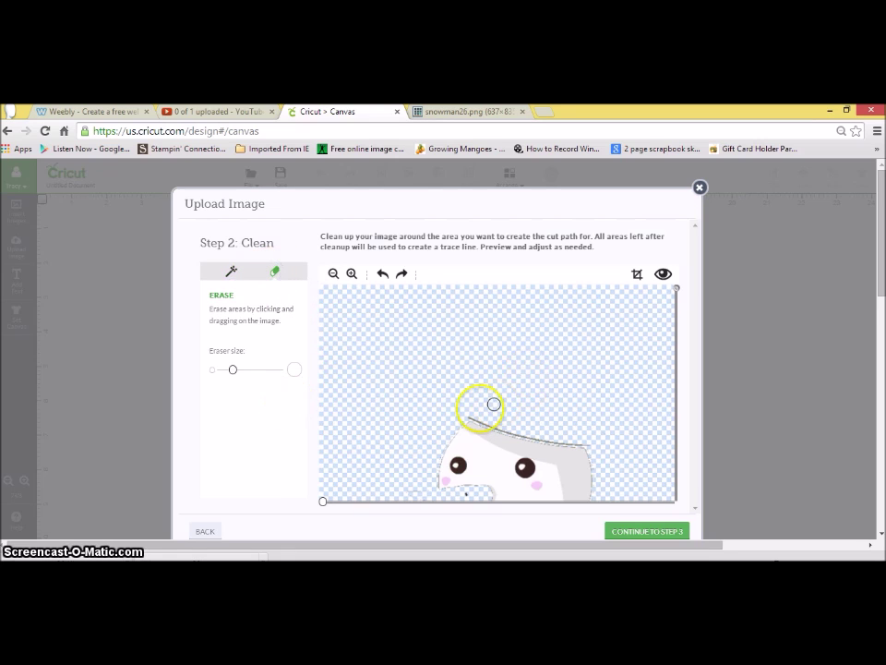
click(391, 397)
Erase the stray background along the hat brim and preview the resulting cut outline.
click(351, 275)
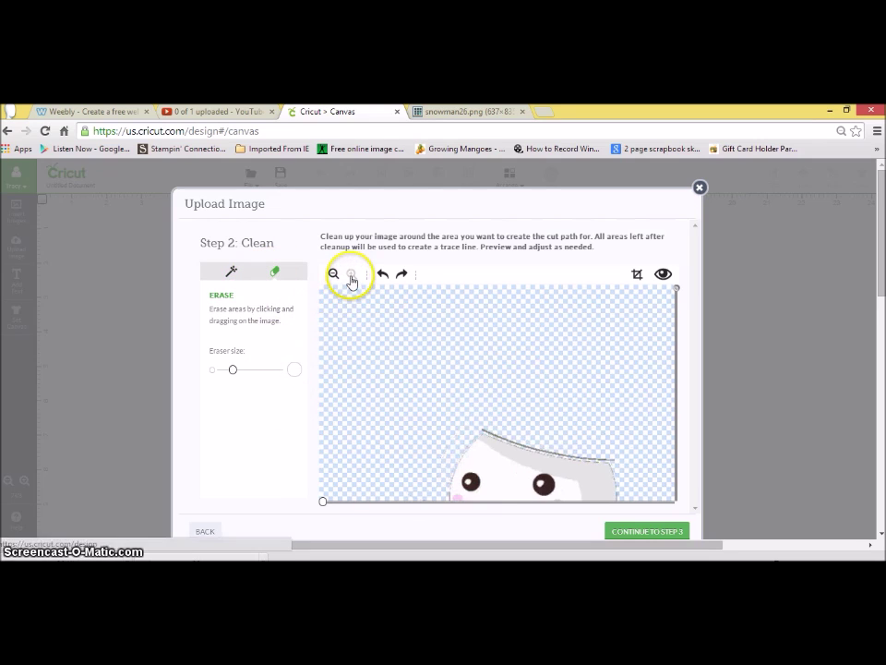
click(471, 484)
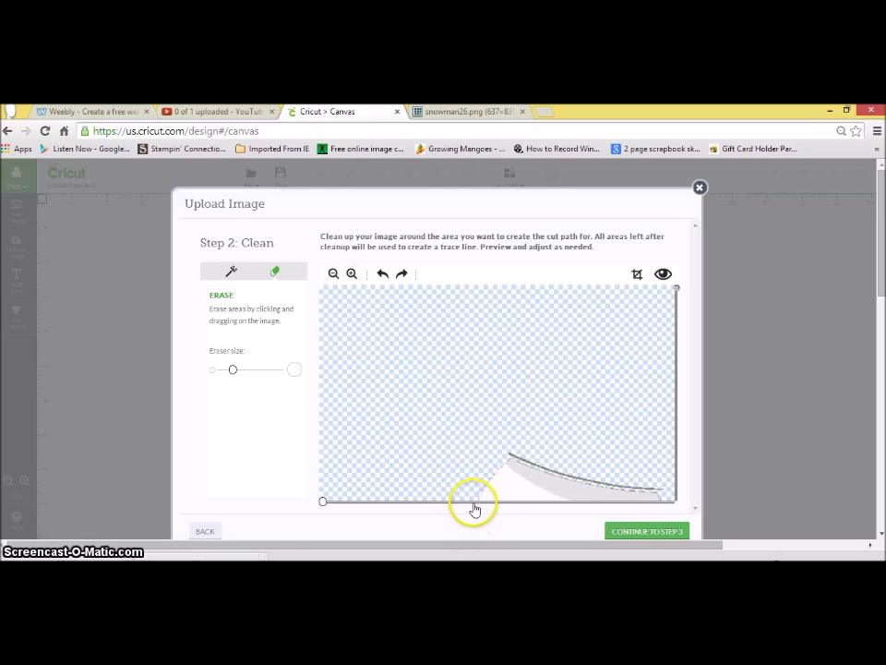
drag(474, 506, 472, 502)
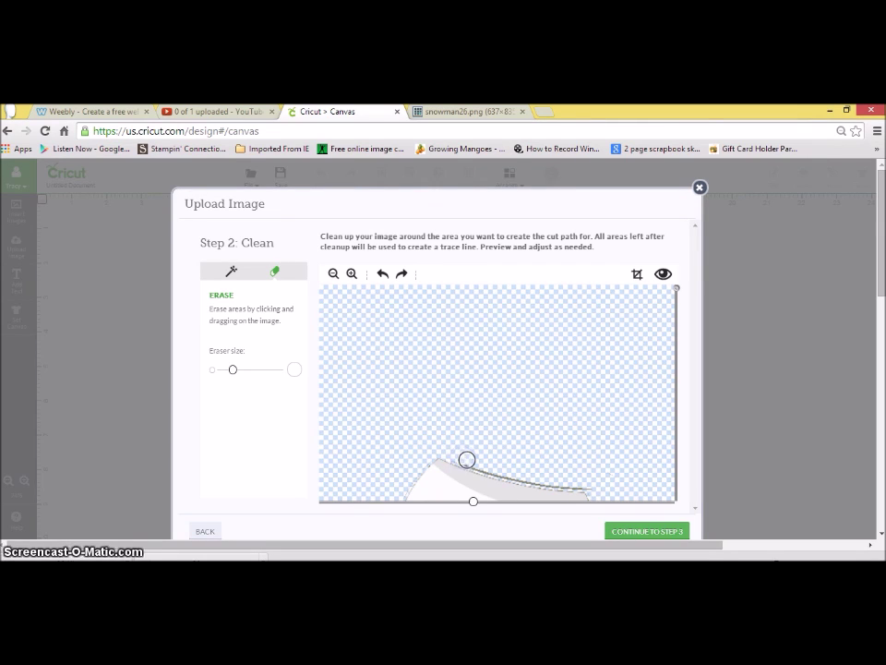
drag(467, 459, 478, 463)
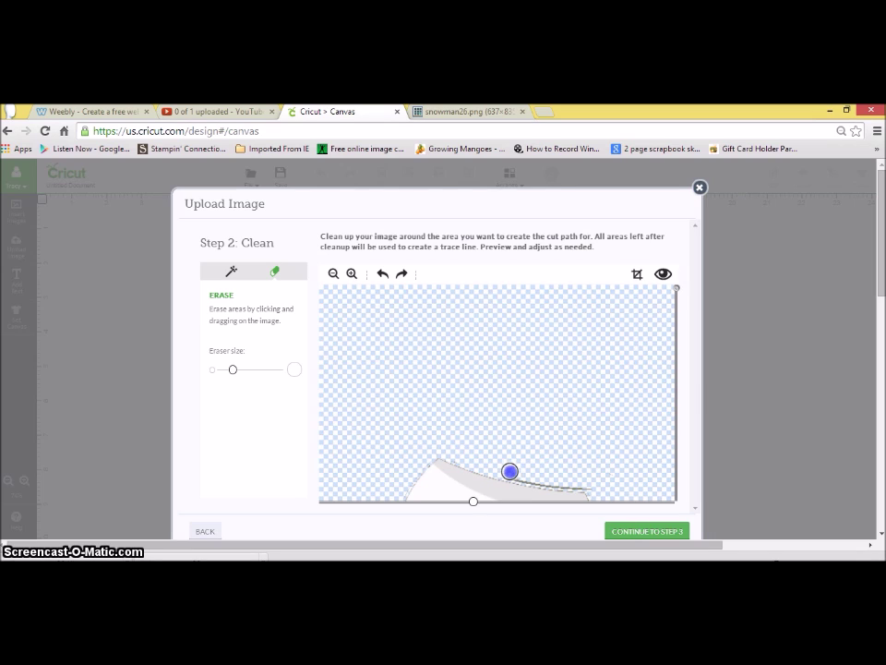
drag(519, 474, 537, 477)
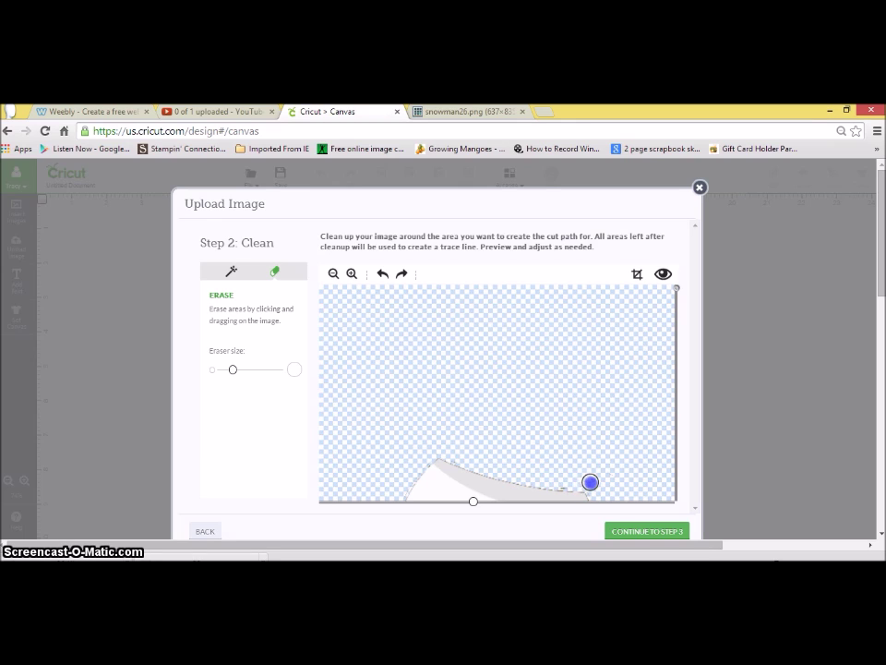
drag(560, 480, 568, 480)
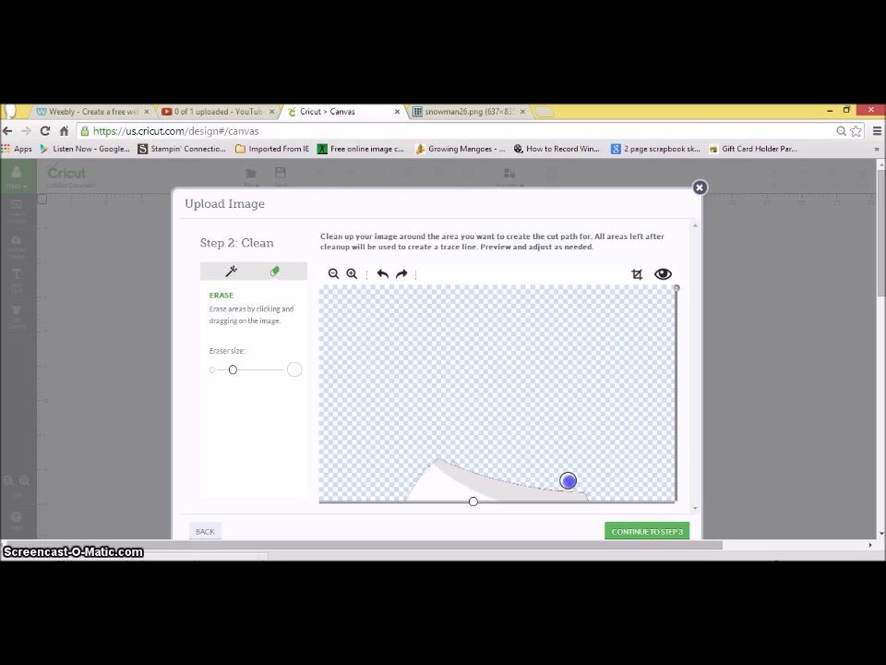
click(663, 273)
Zoom out to the whole snowman, then zoom back in and scroll to the scarf area.
click(331, 276)
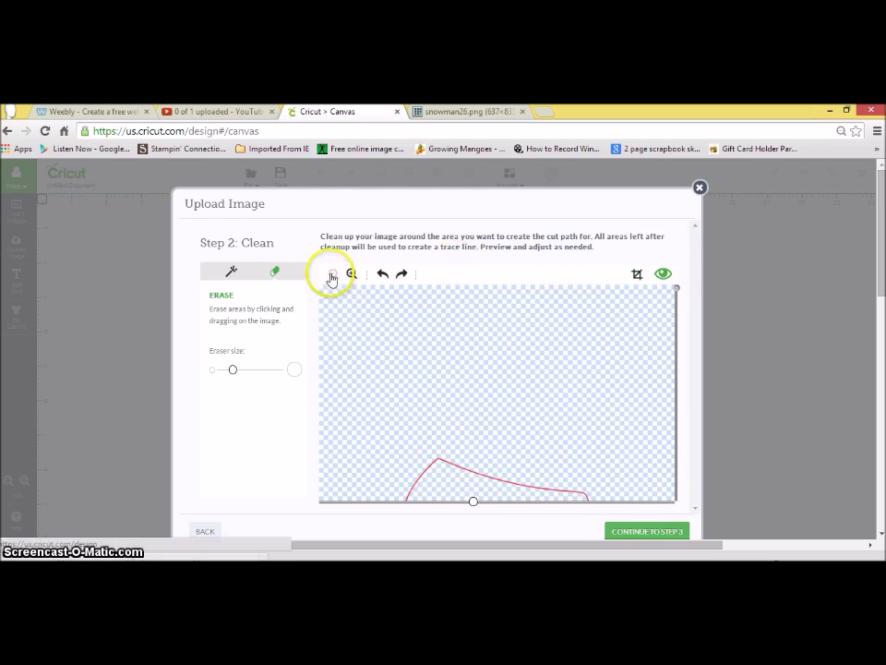
click(332, 276)
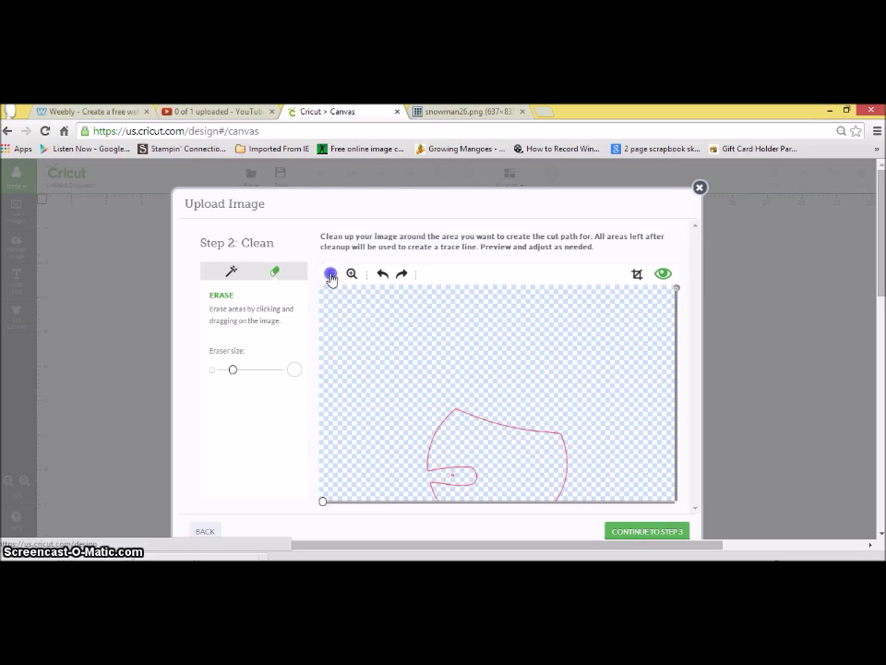
click(332, 276)
click(331, 276)
click(331, 276)
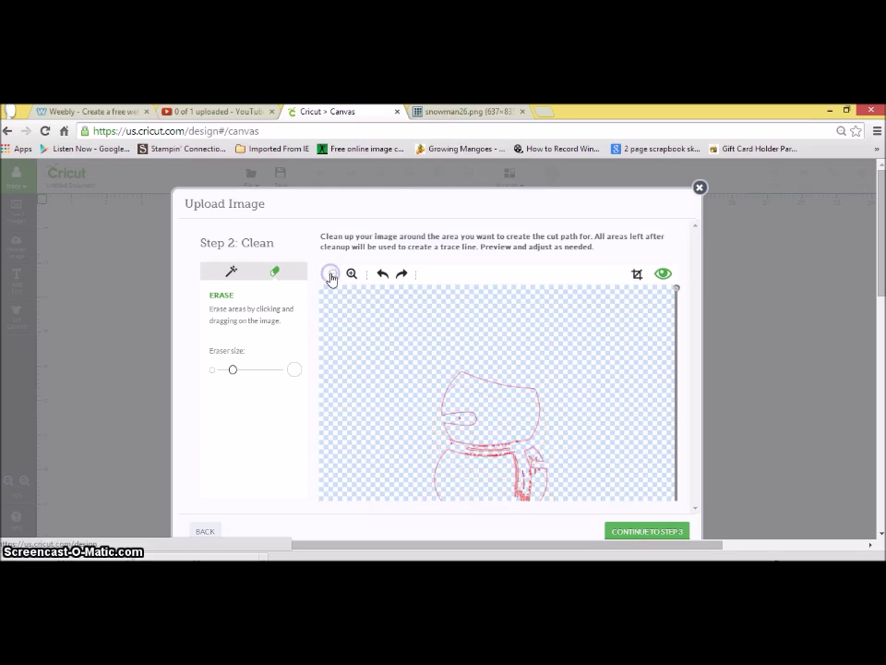
click(331, 276)
click(332, 276)
click(331, 276)
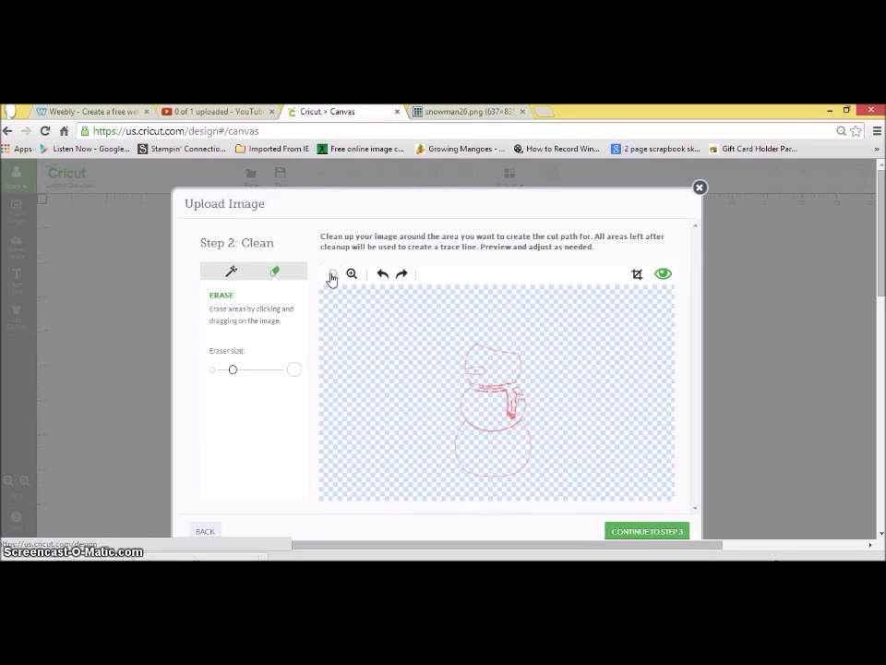
click(351, 275)
click(352, 275)
click(353, 276)
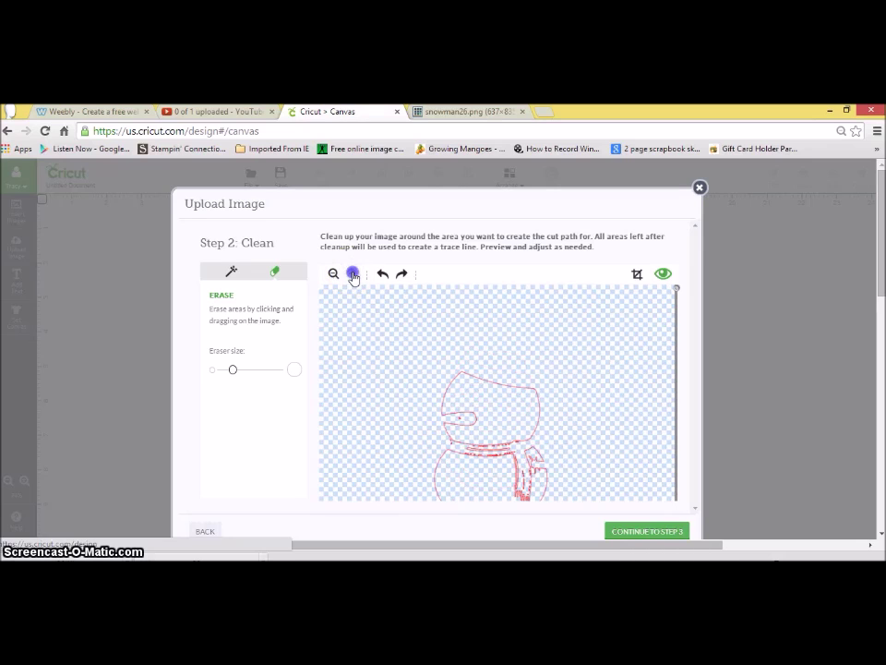
click(352, 276)
click(352, 276)
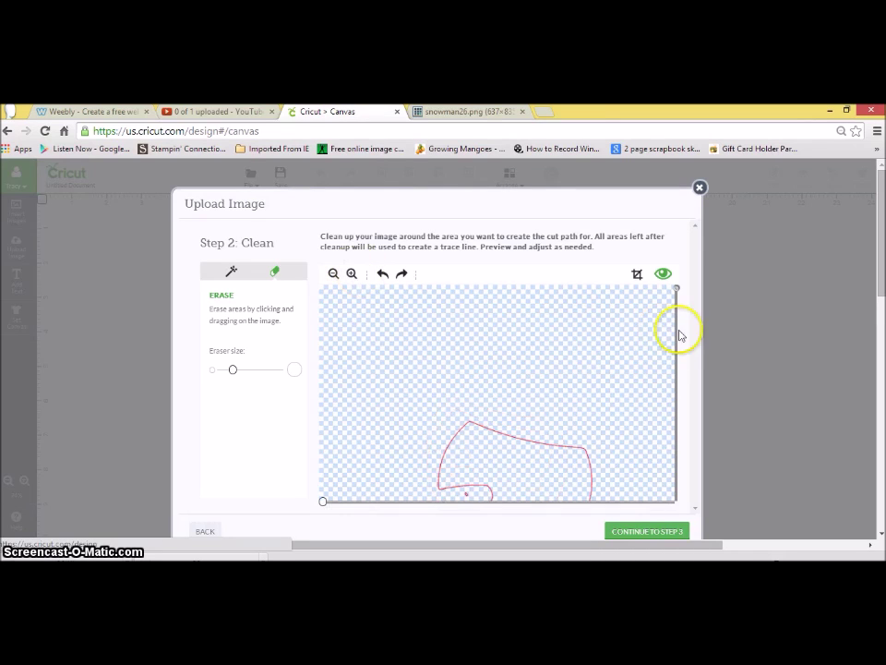
drag(677, 349, 675, 405)
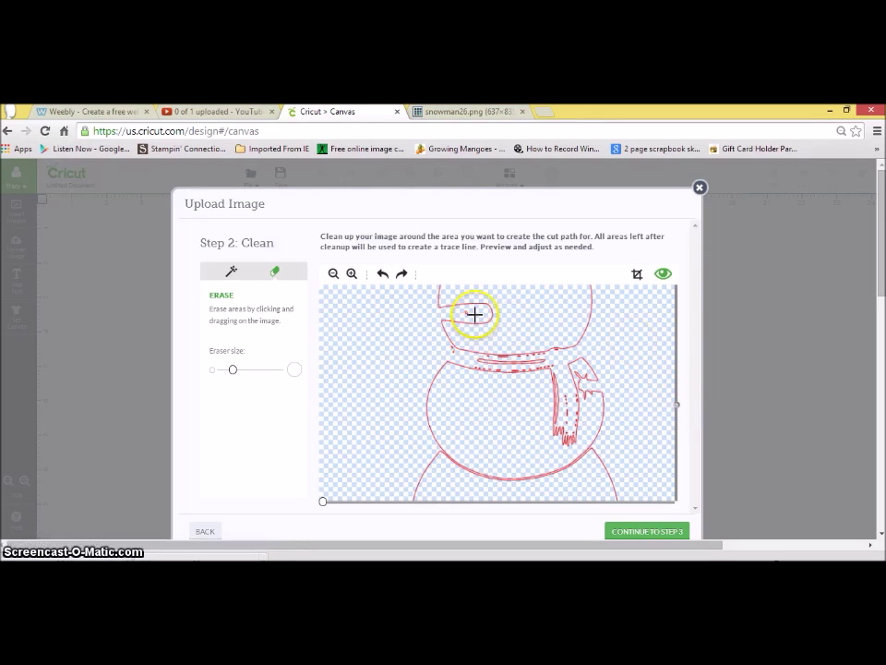
click(662, 274)
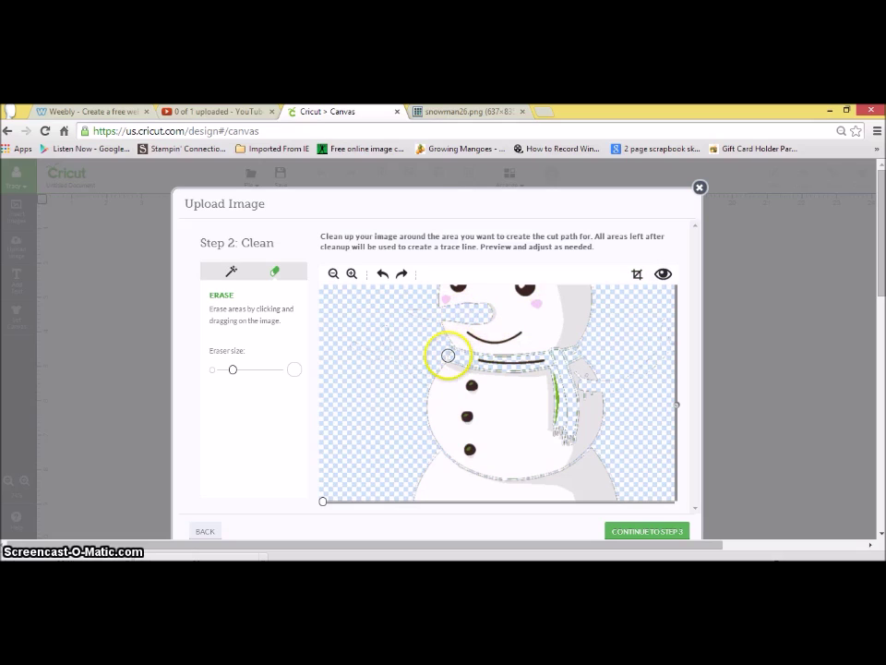
Erase the dark line along the scarf and check the trace outline.
click(447, 352)
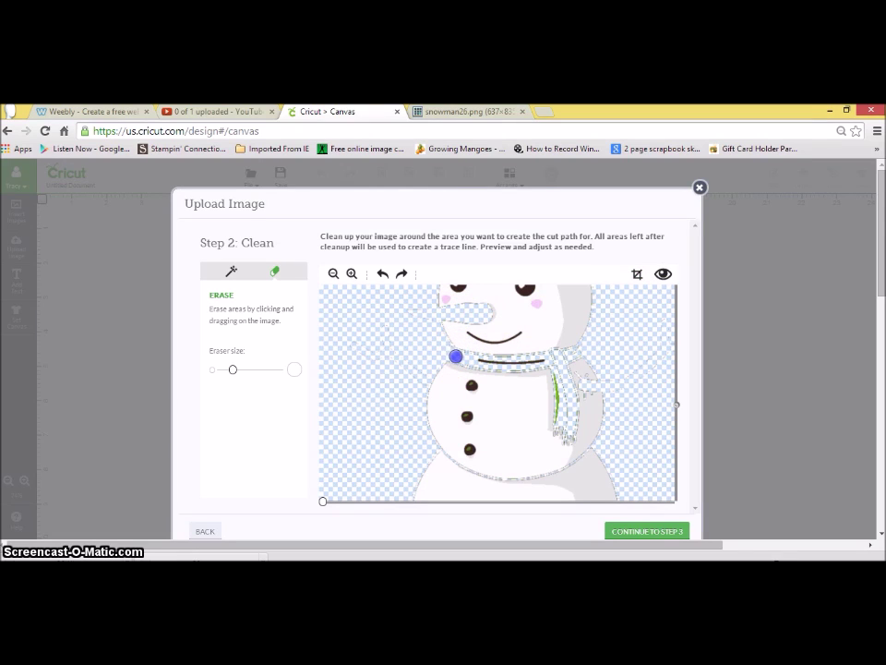
drag(460, 357, 471, 360)
drag(544, 361, 555, 358)
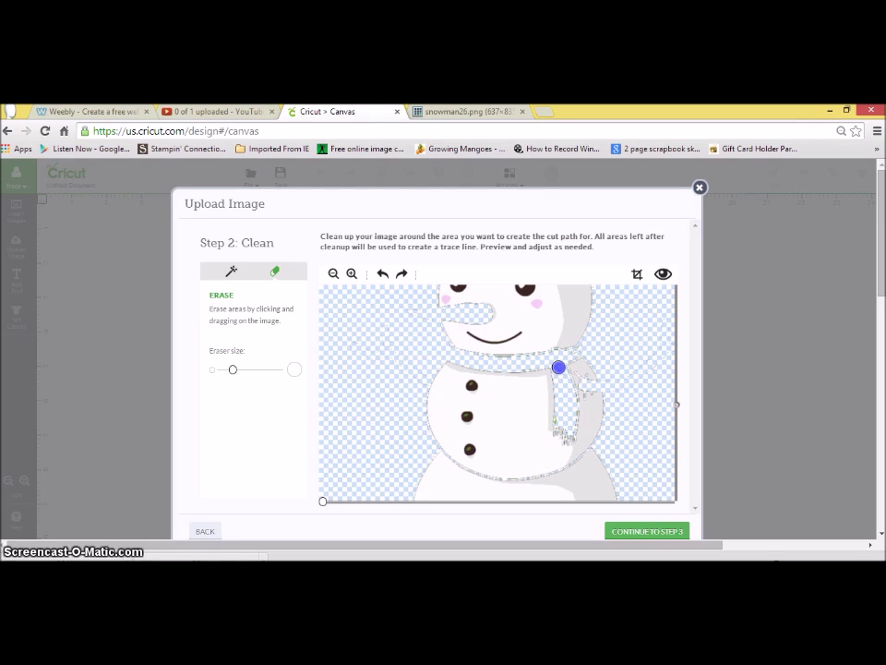
click(661, 274)
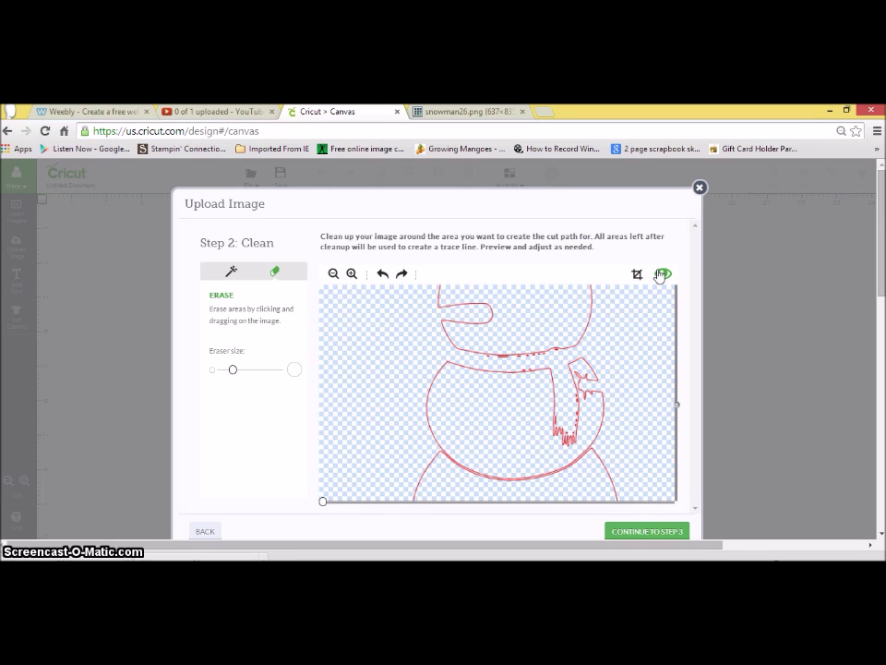
click(661, 275)
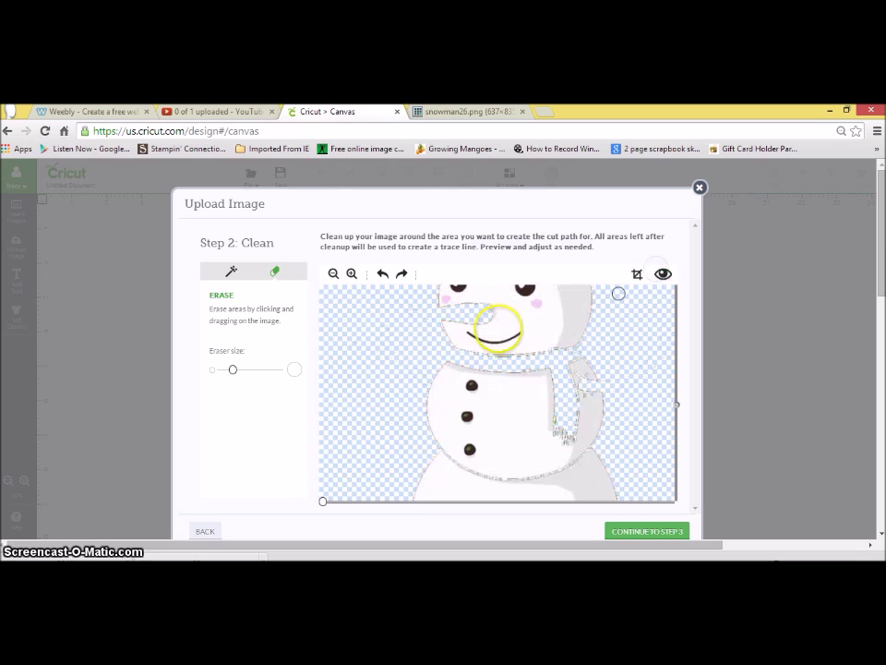
click(350, 274)
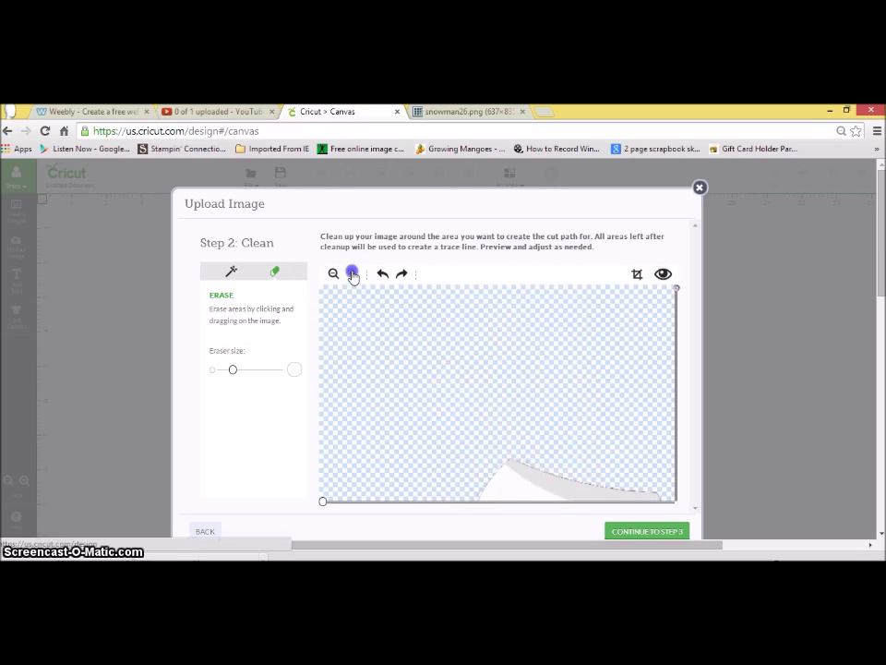
click(674, 434)
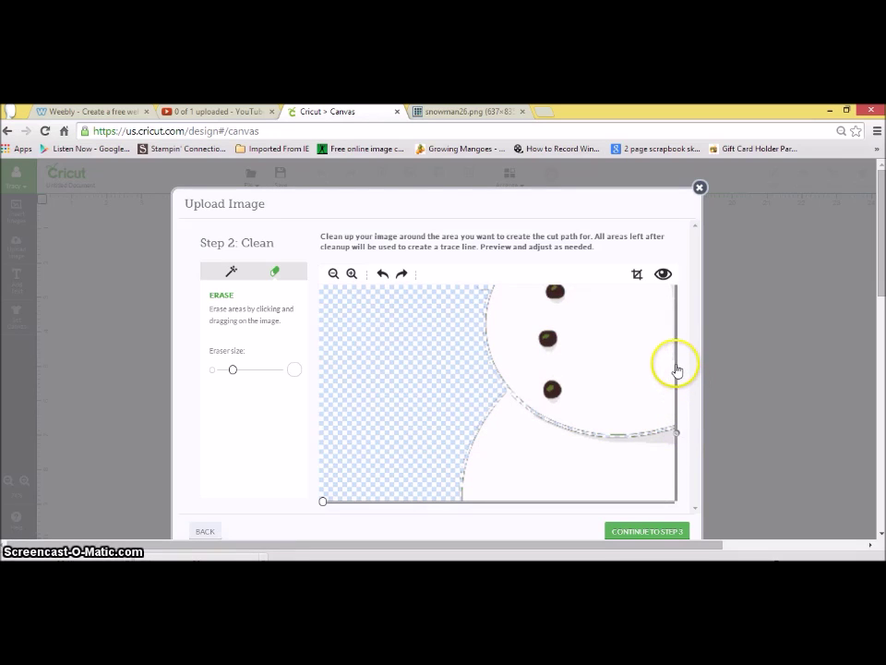
click(665, 275)
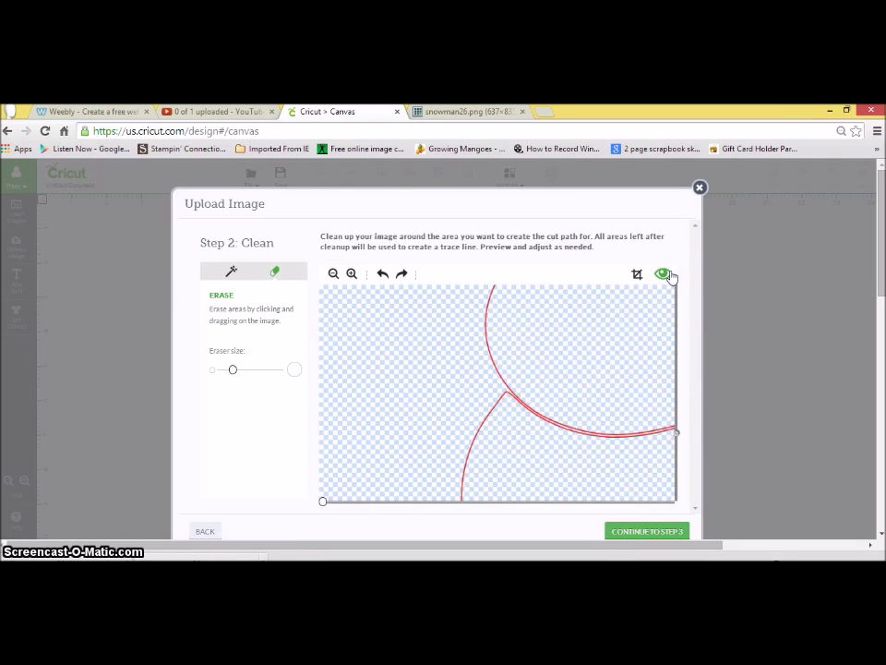
click(675, 404)
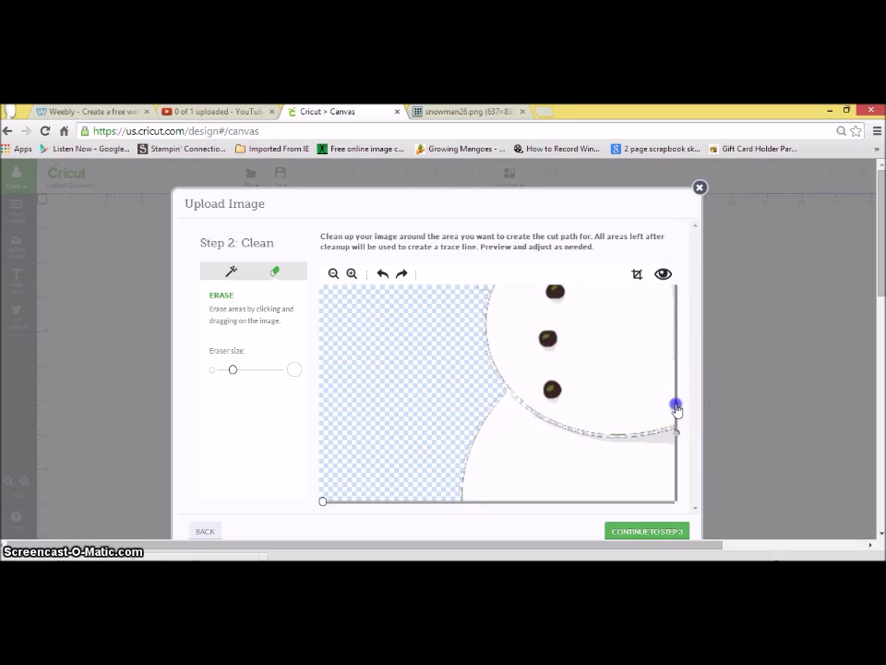
click(426, 510)
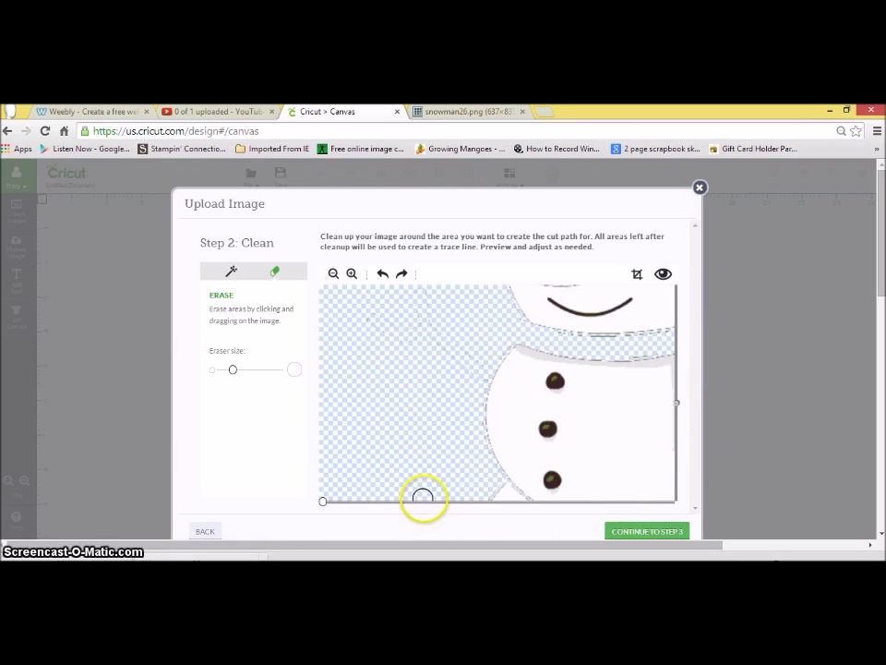
click(379, 317)
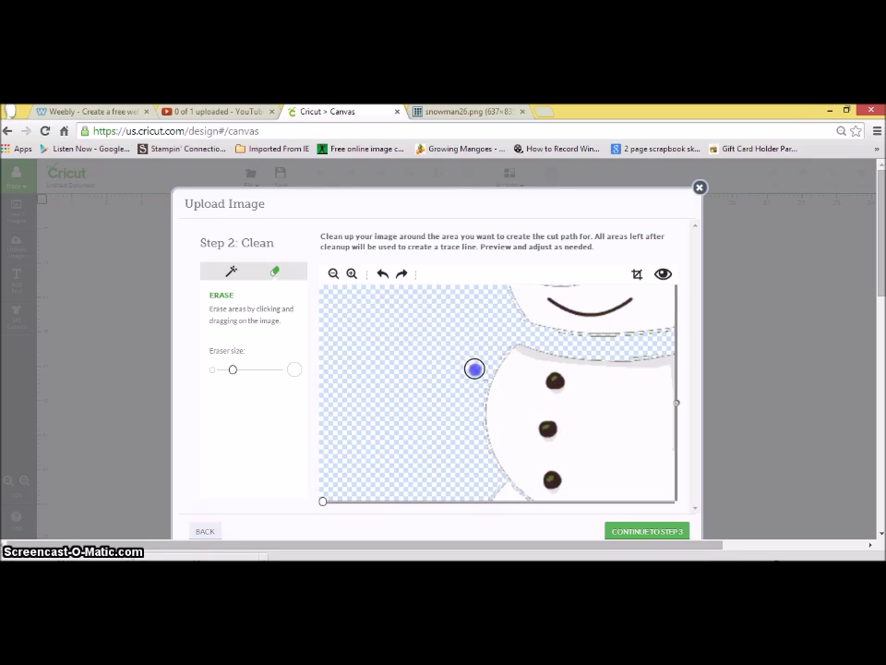
click(663, 275)
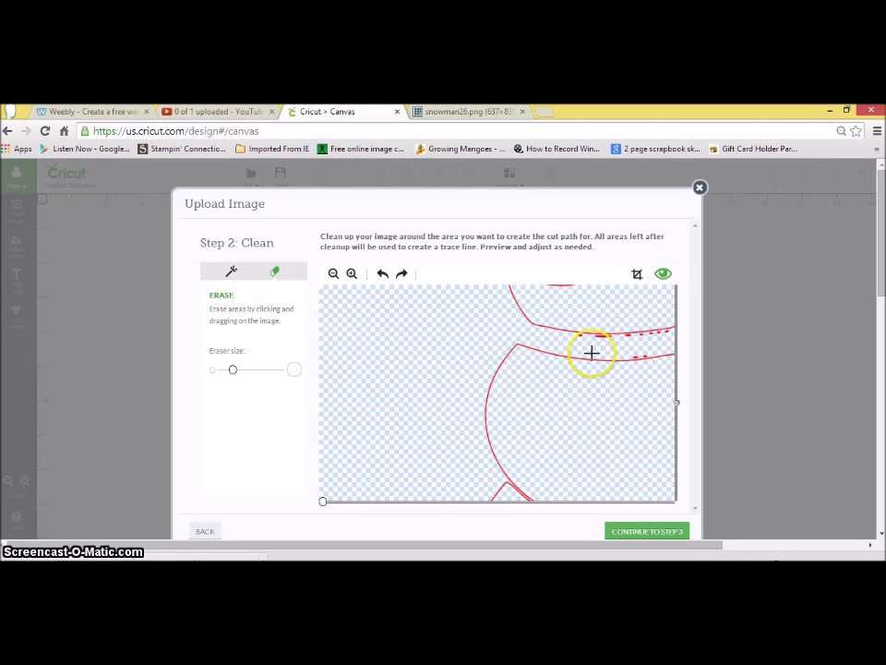
click(664, 274)
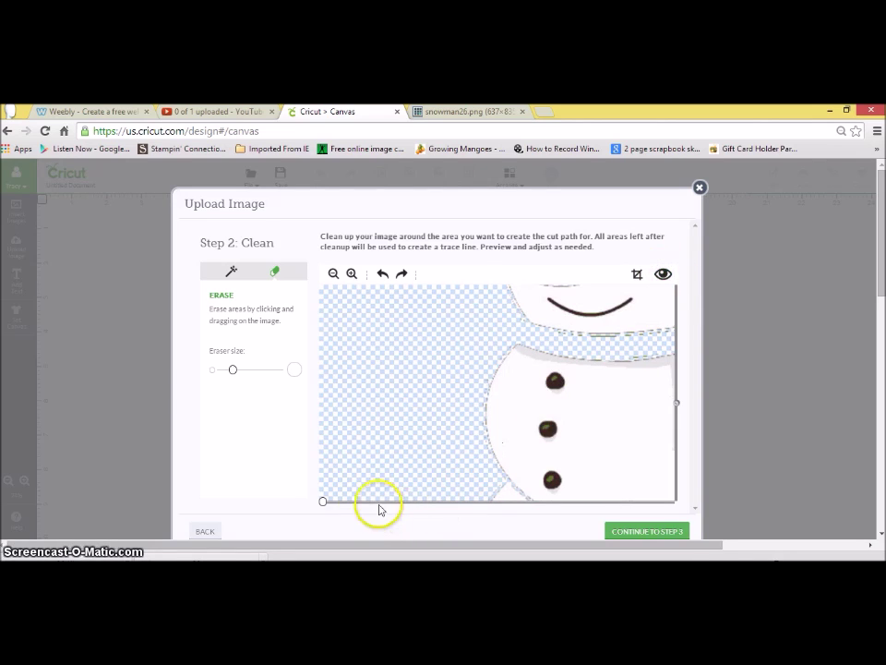
drag(322, 500, 597, 511)
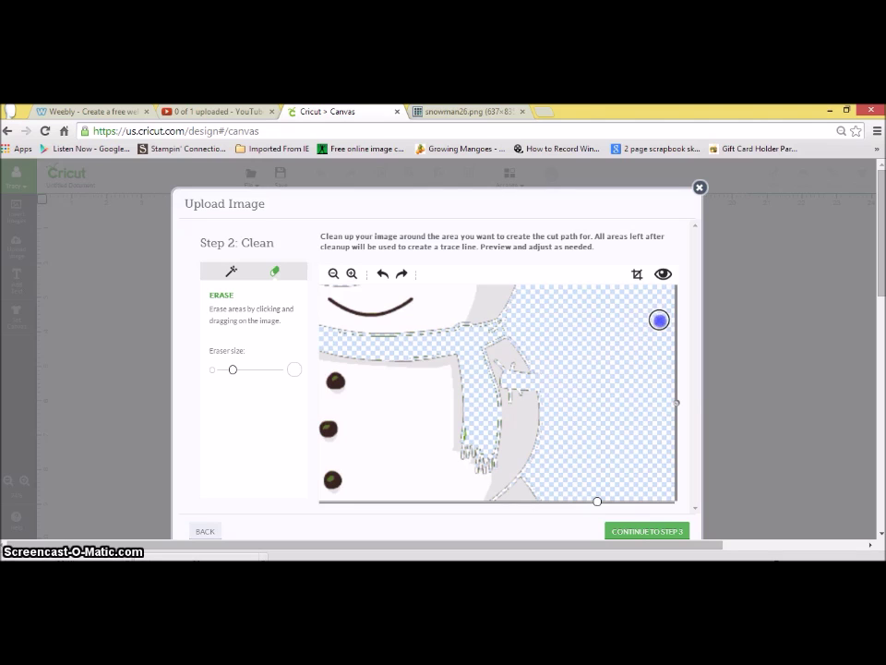
Erase the scarf band across the snowman's neck after previewing its trace lines.
click(664, 275)
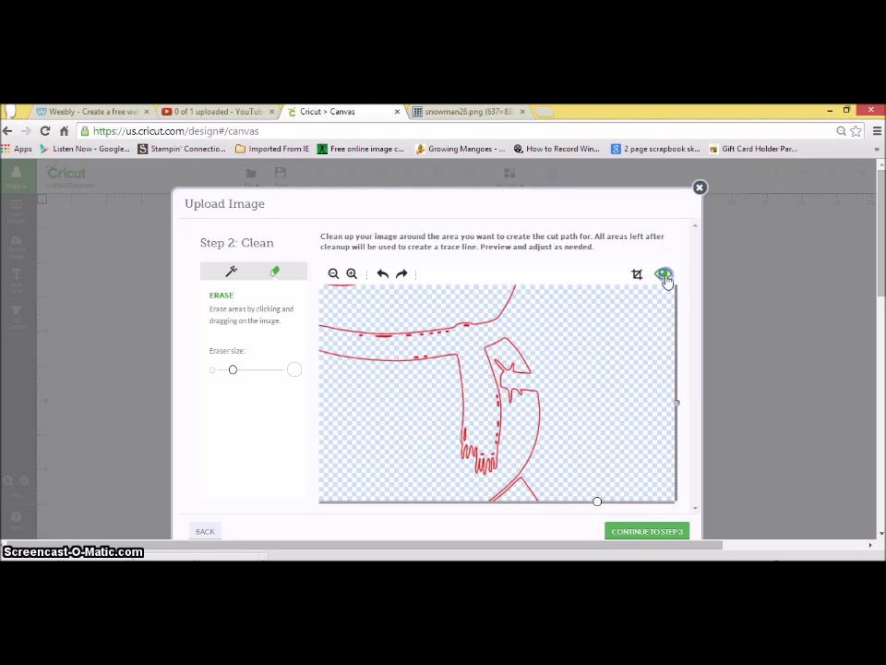
click(665, 276)
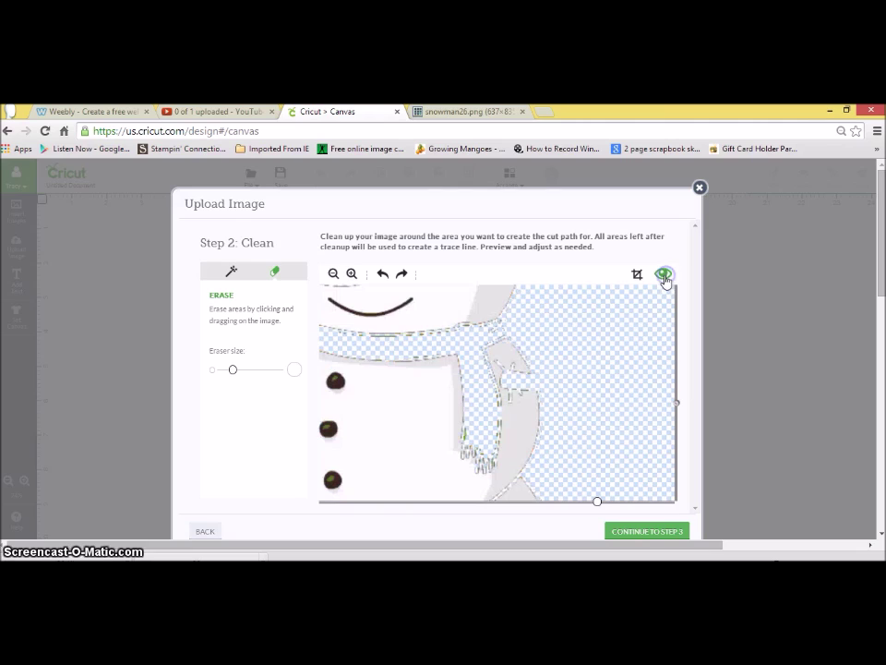
click(342, 340)
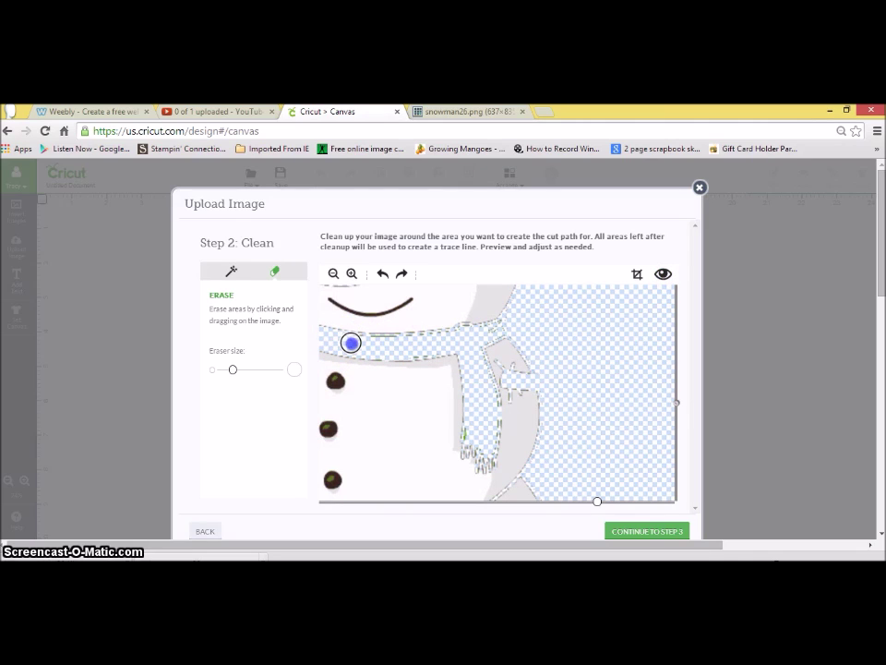
drag(378, 345, 420, 343)
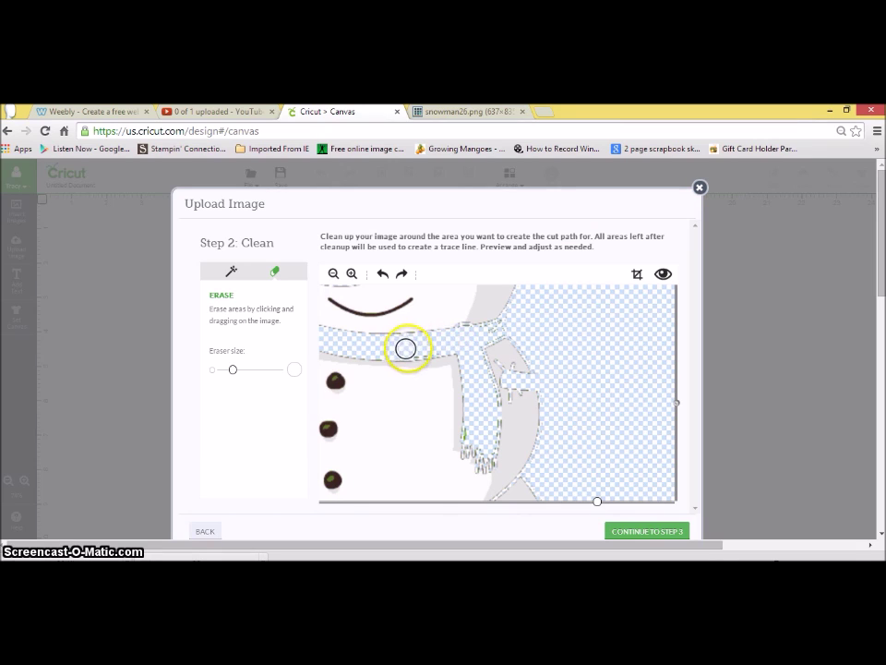
drag(405, 348, 438, 346)
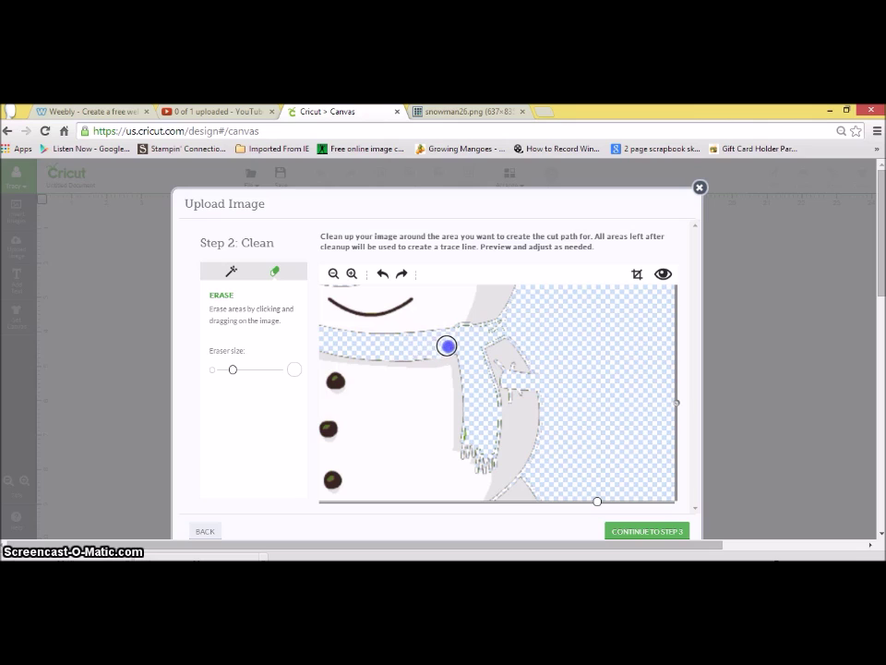
Erase the remaining scarf fringe and edge spots, checking the trace preview between passes.
click(662, 273)
click(663, 273)
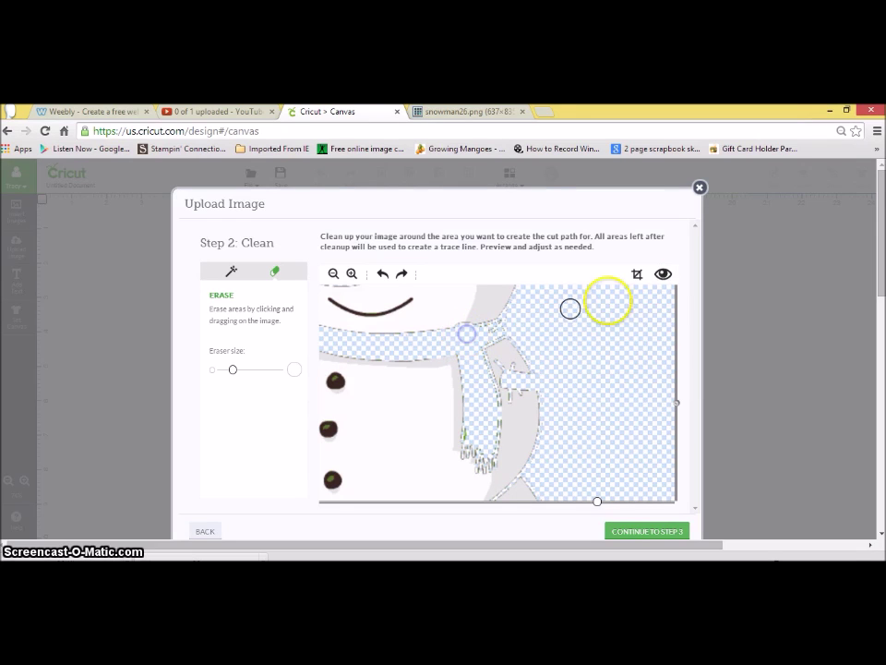
click(661, 275)
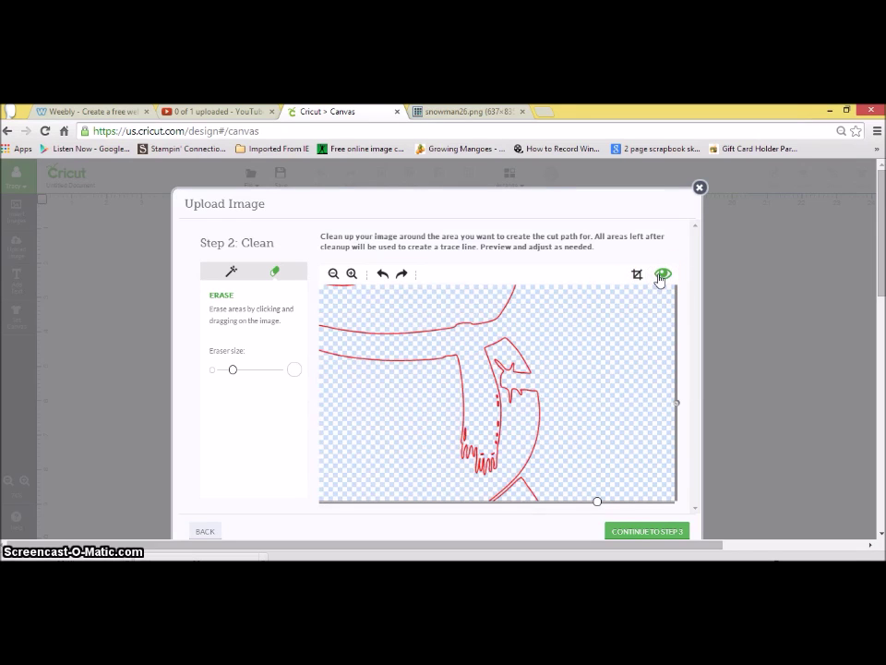
click(661, 275)
mouse_move(489, 406)
mouse_down()
mouse_move(465, 445)
mouse_move(474, 435)
mouse_up()
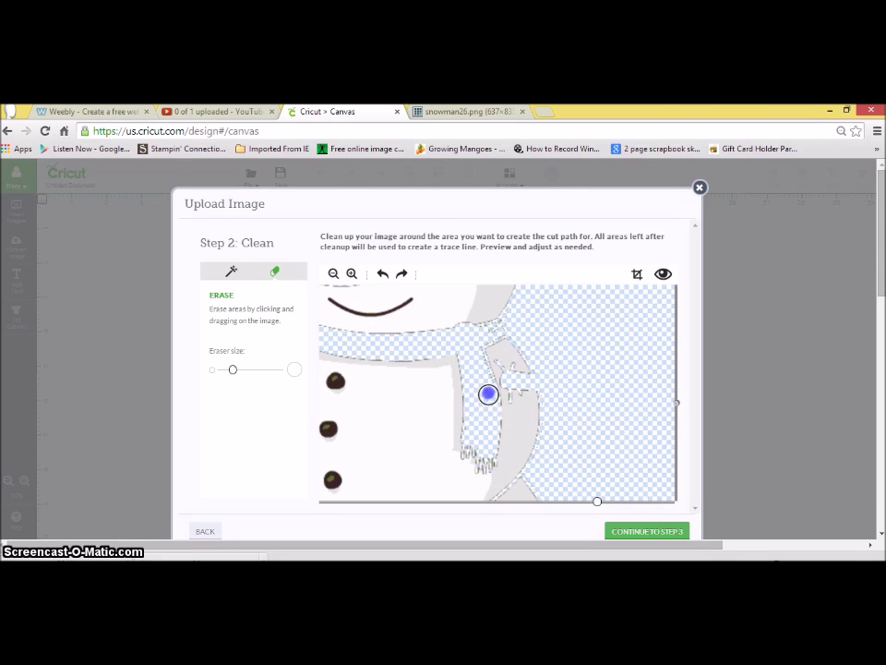
click(474, 347)
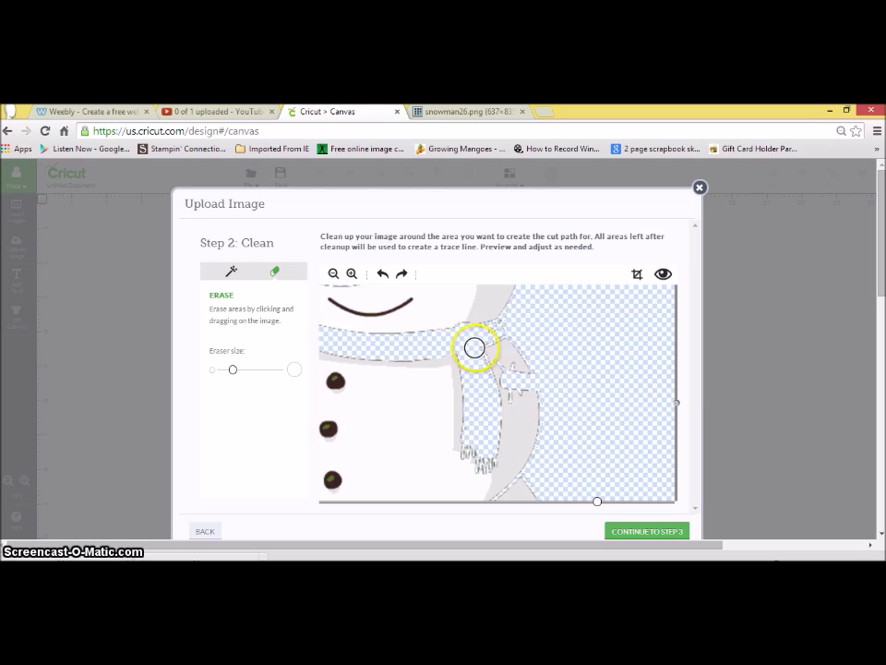
drag(472, 349, 474, 353)
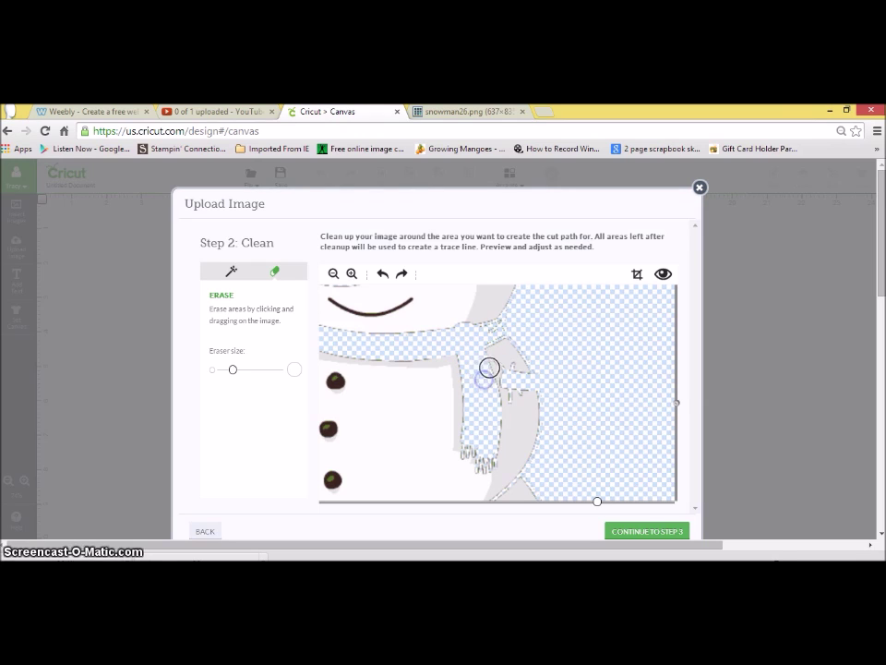
Check the trace lines, zoom out to the whole snowman, and advance to Step 3: Save.
click(663, 273)
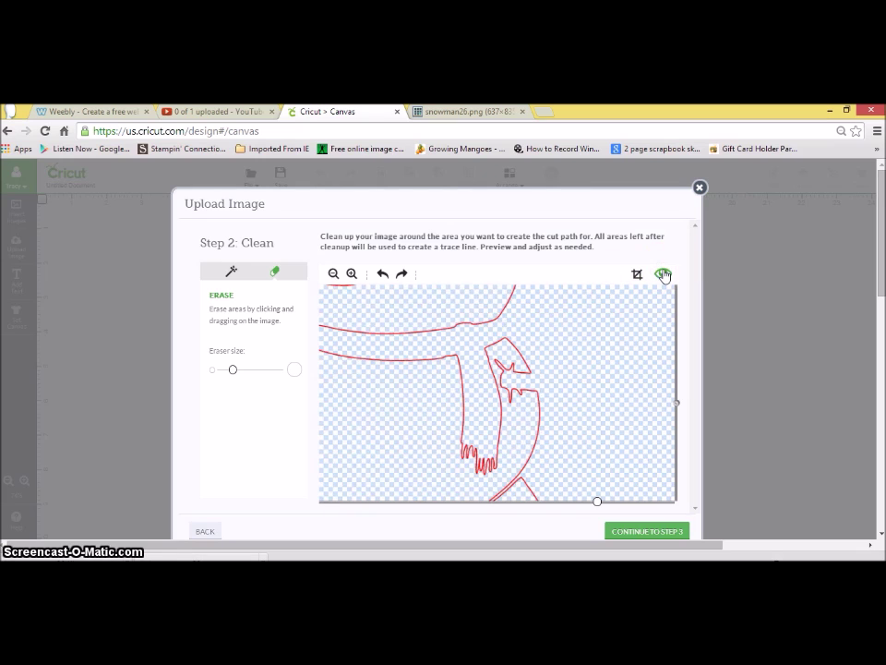
click(332, 273)
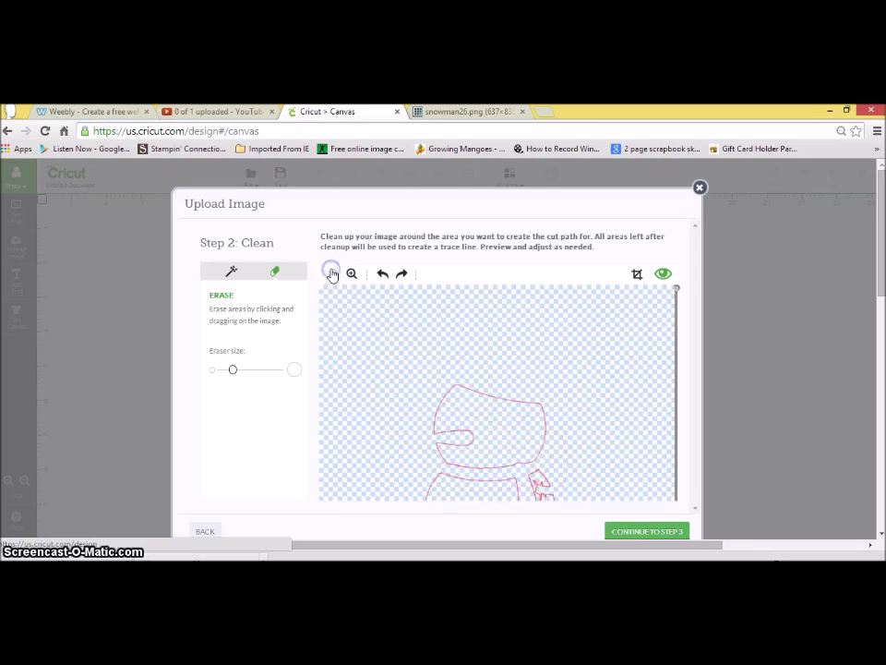
click(333, 273)
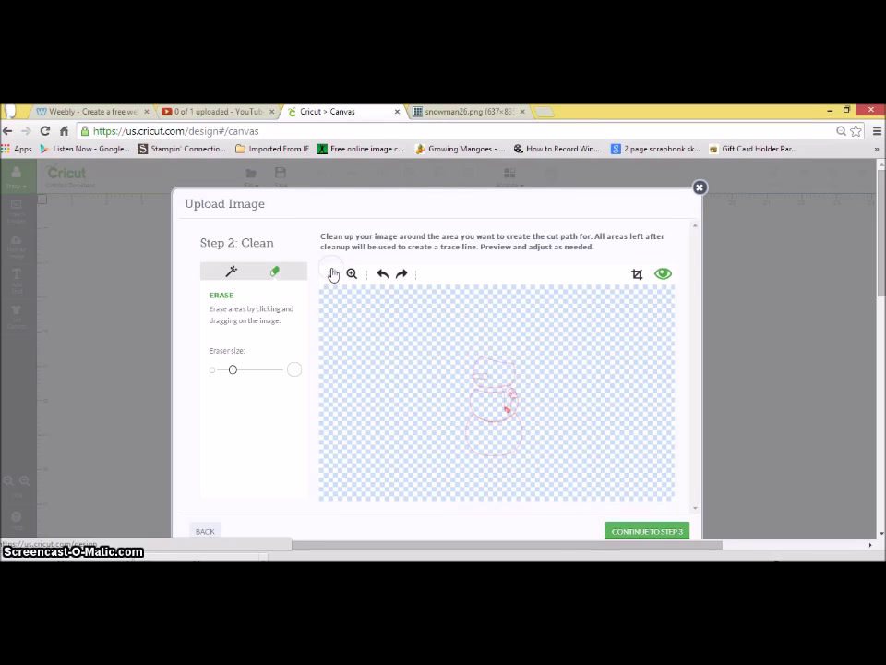
click(633, 523)
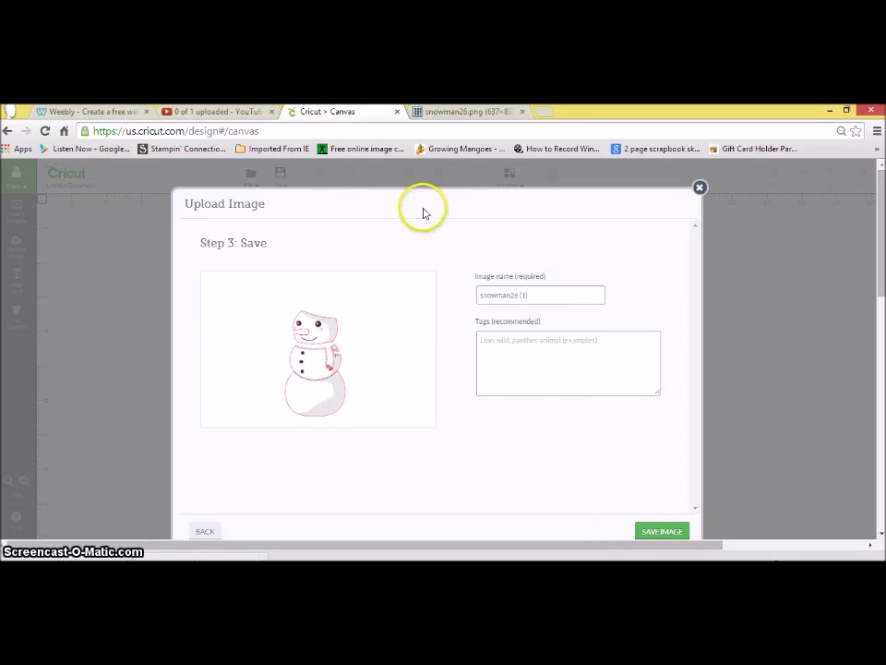
Name the image 'Snowman white layer body', tag it 'Christmas snowman winter white layer body', and save.
triple_click(528, 294)
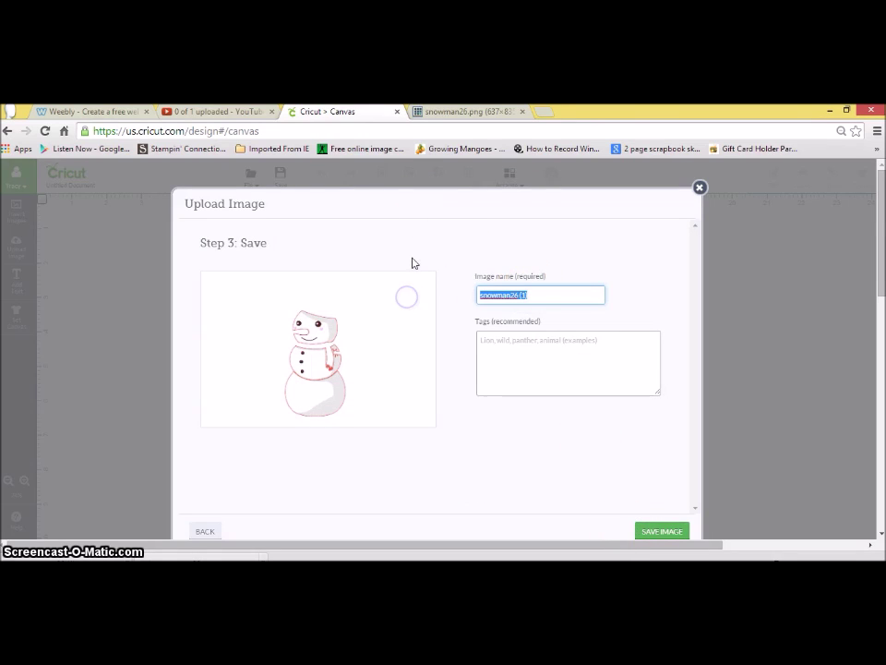
text(Snowman white layer body)
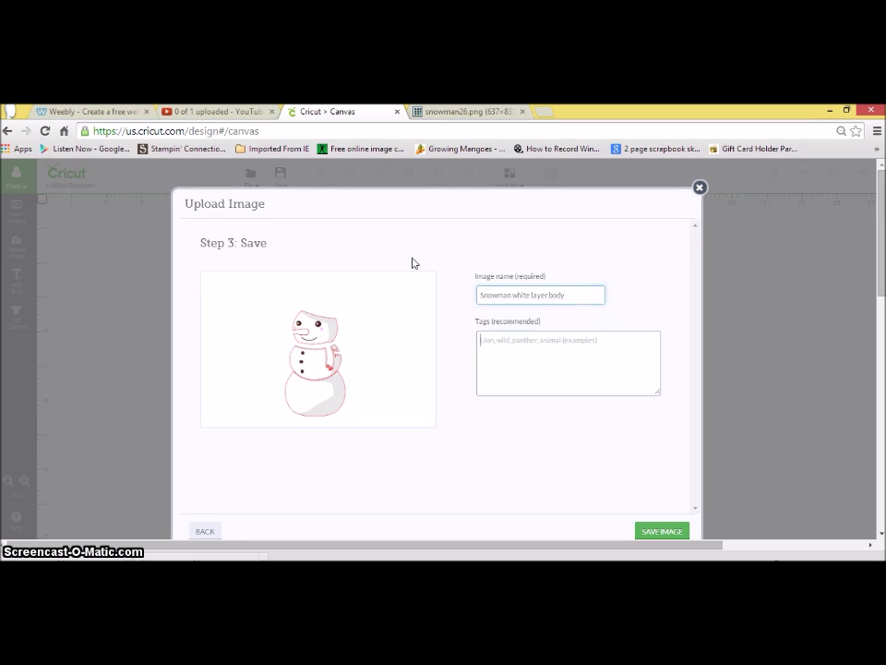
key(Tab)
text(Christmas snowman)
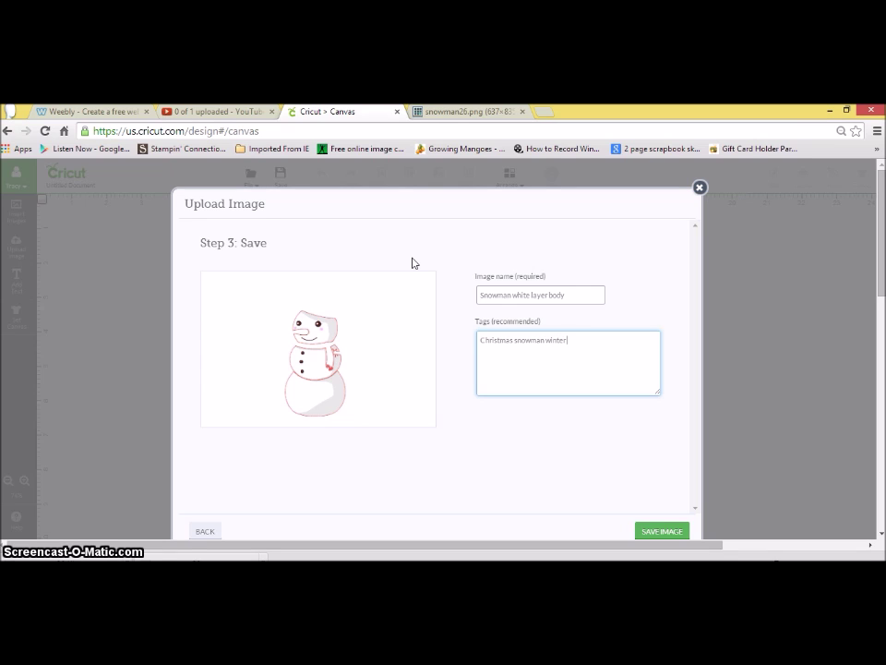
text( winter white layer body)
click(656, 530)
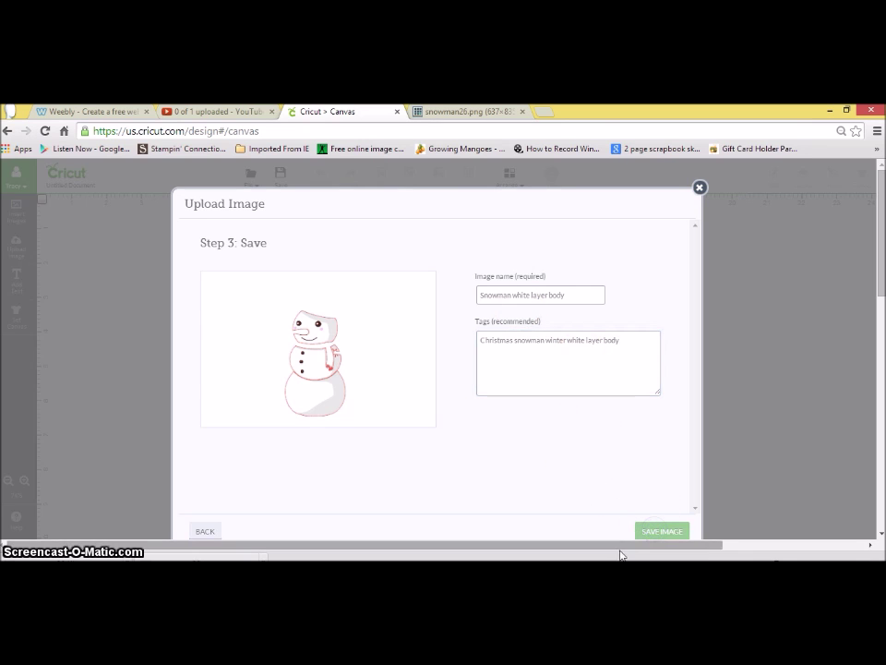
click(625, 523)
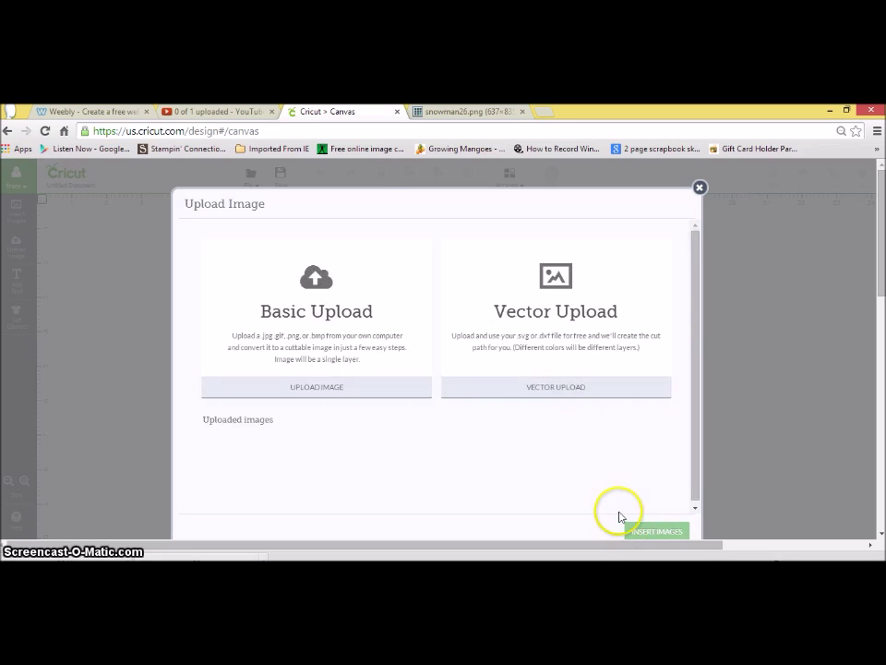
Upload snowman26 (1).png as a moderately complex image and continue to Step 2: Clean.
mouse_move(600, 496)
click(362, 325)
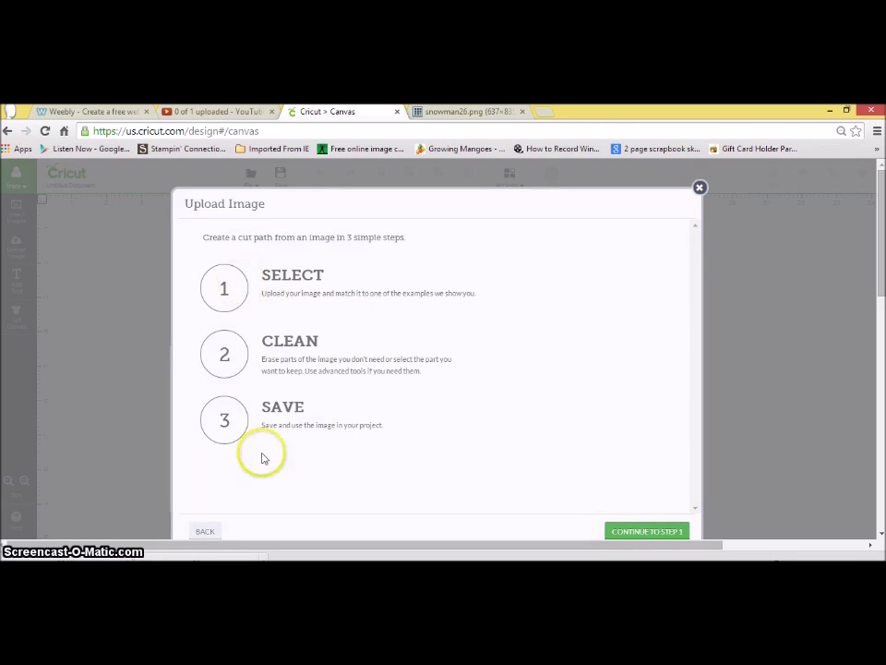
click(651, 530)
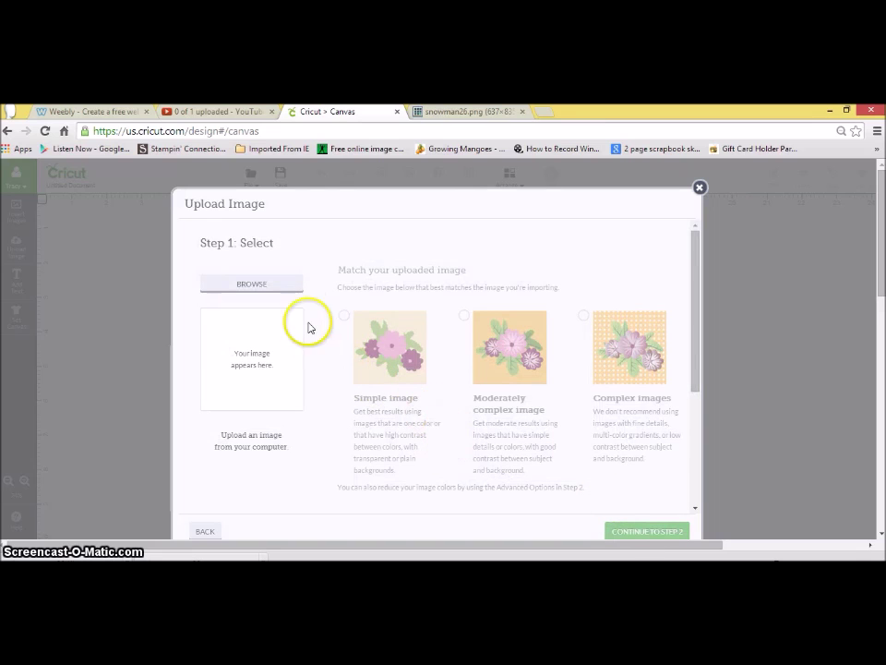
click(288, 286)
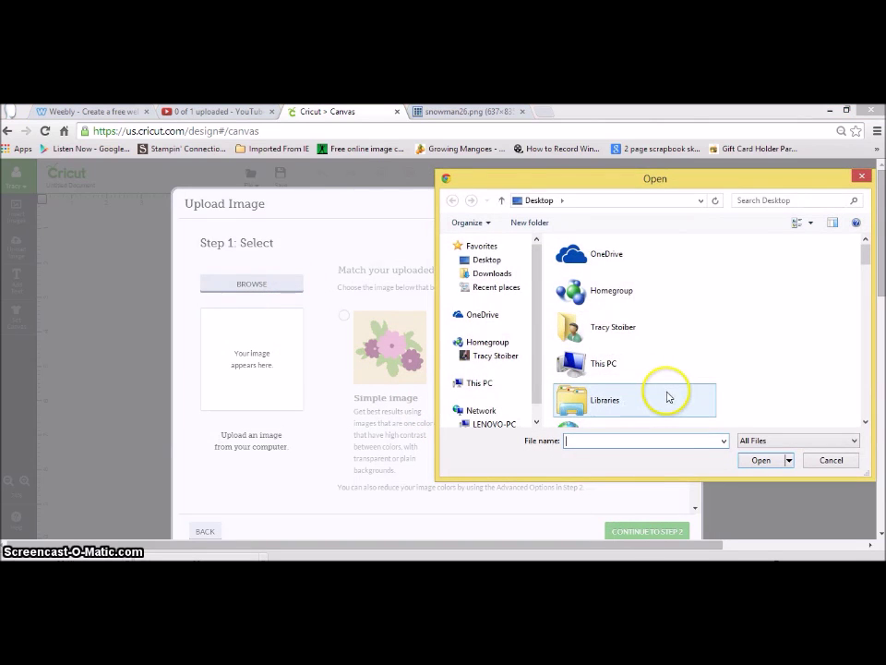
text(snow)
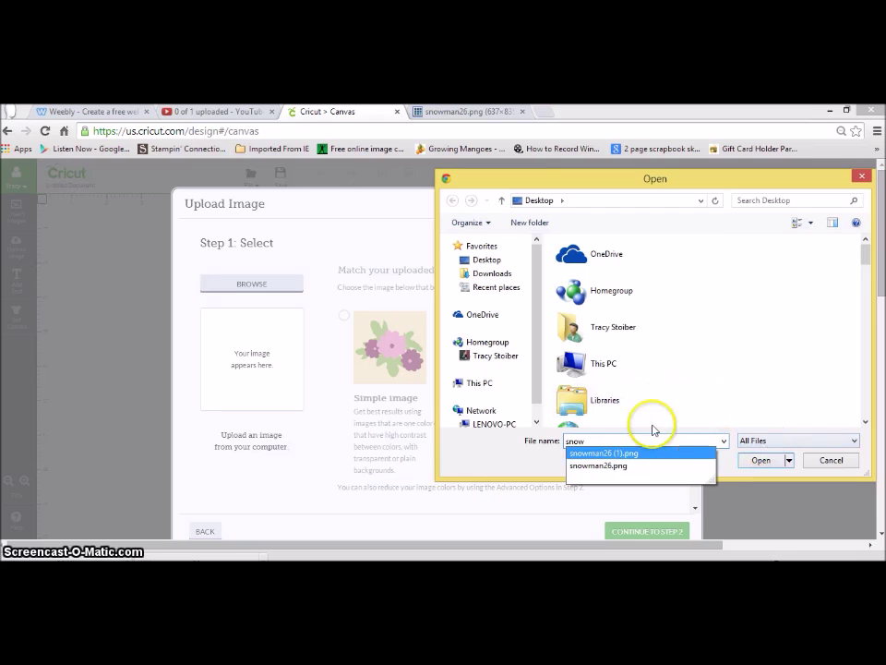
click(644, 454)
click(757, 459)
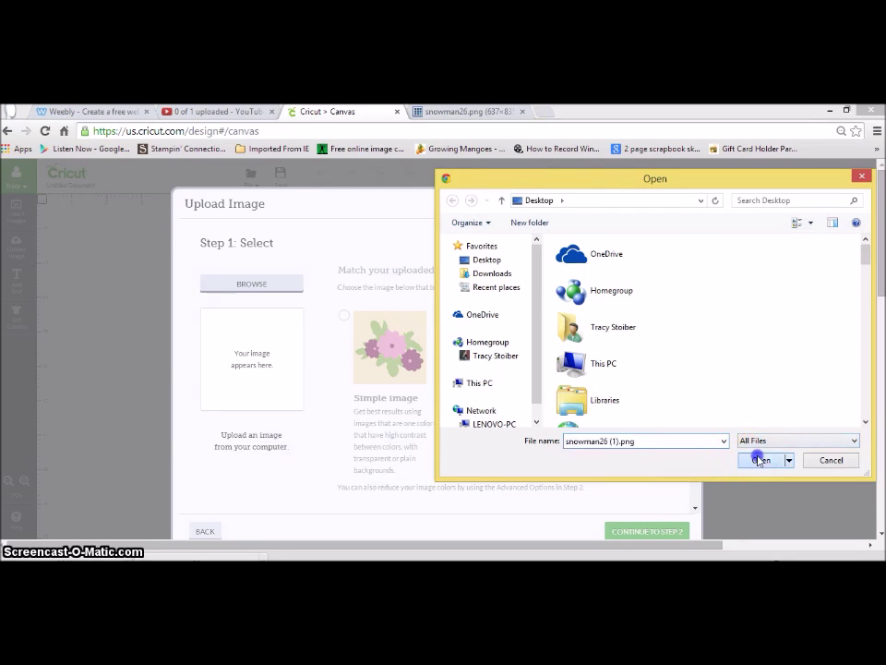
click(463, 314)
click(609, 532)
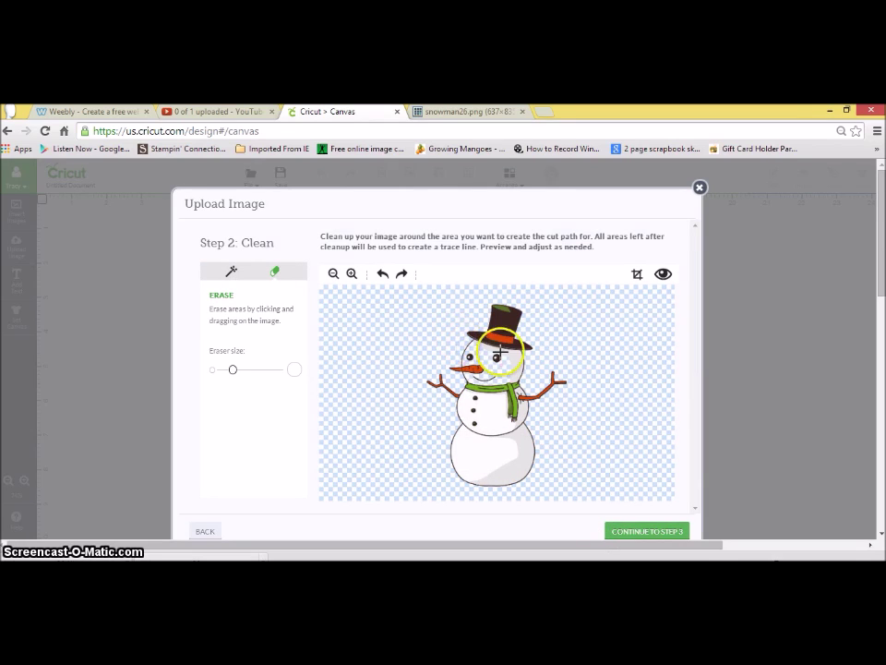
Erase the cheek spot, arm colour, green scarf and body shading, then toggle the trace preview.
click(511, 365)
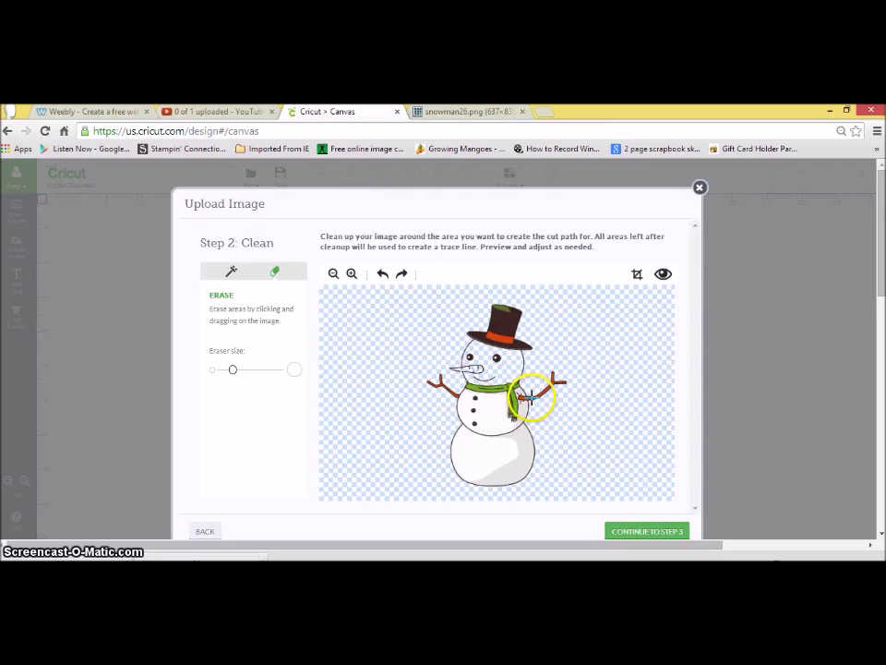
drag(532, 397, 531, 396)
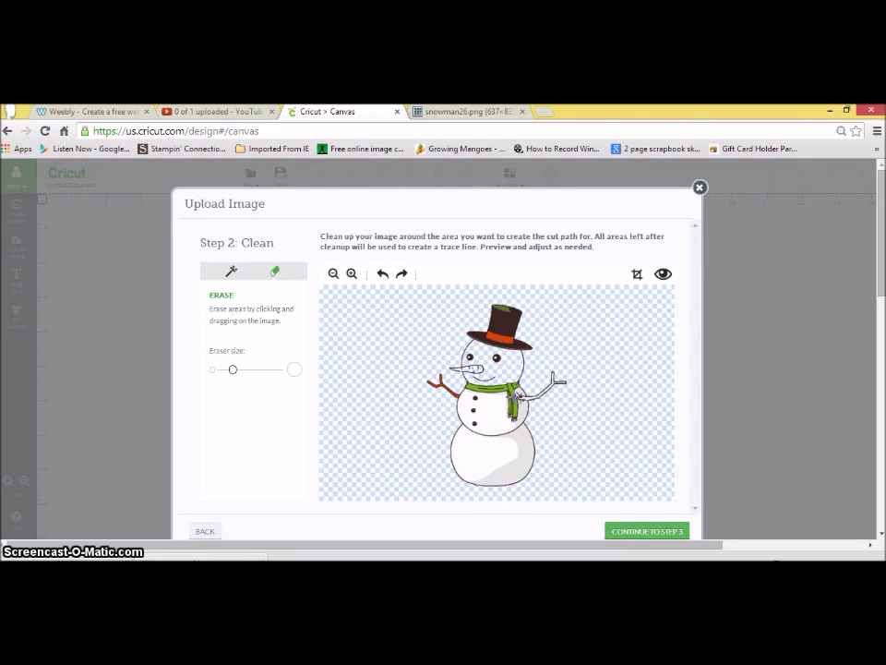
mouse_move(510, 406)
mouse_down()
mouse_move(480, 386)
mouse_move(498, 391)
mouse_up()
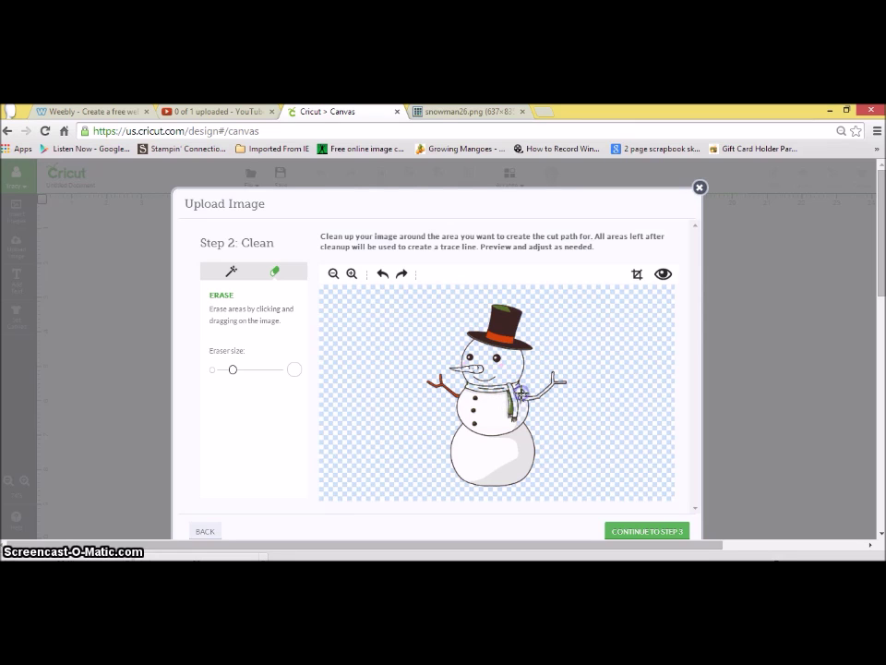
mouse_move(513, 407)
mouse_down()
mouse_move(493, 431)
mouse_move(516, 428)
mouse_move(490, 426)
mouse_move(453, 398)
mouse_up()
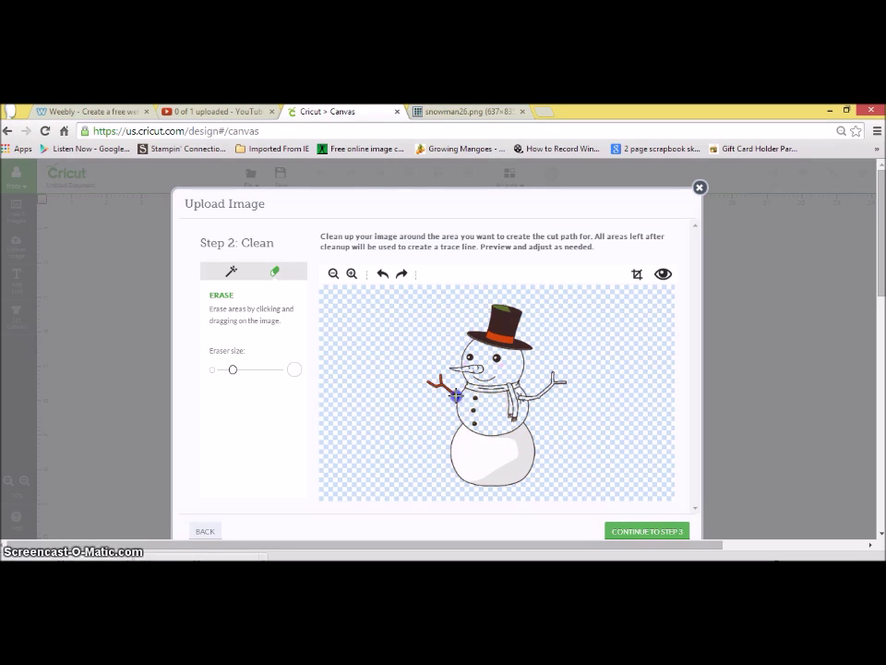
click(488, 469)
mouse_move(520, 468)
mouse_down()
mouse_move(568, 427)
mouse_move(518, 348)
mouse_move(501, 338)
mouse_move(502, 317)
mouse_move(520, 318)
mouse_move(485, 322)
mouse_move(535, 341)
mouse_up()
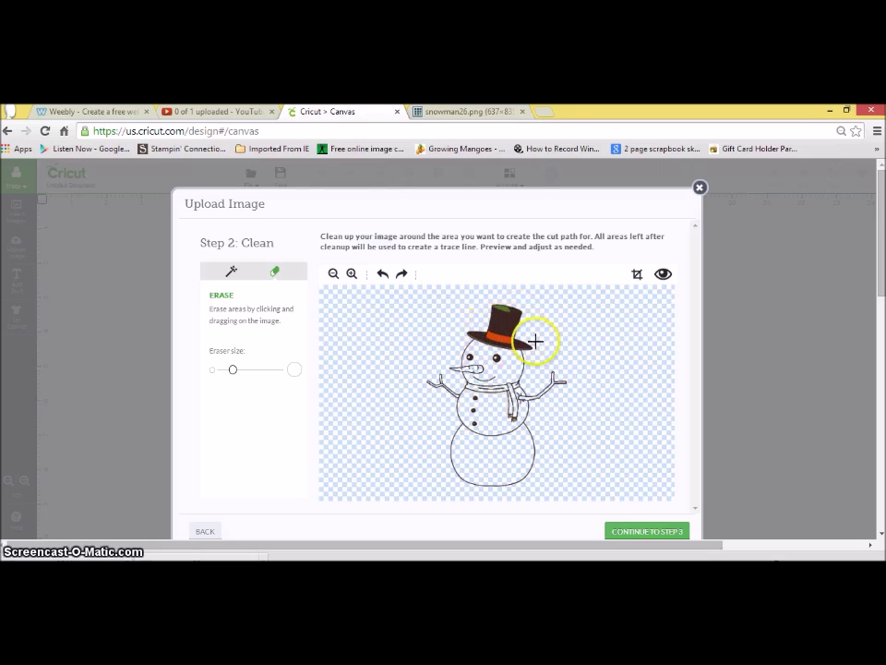
click(664, 274)
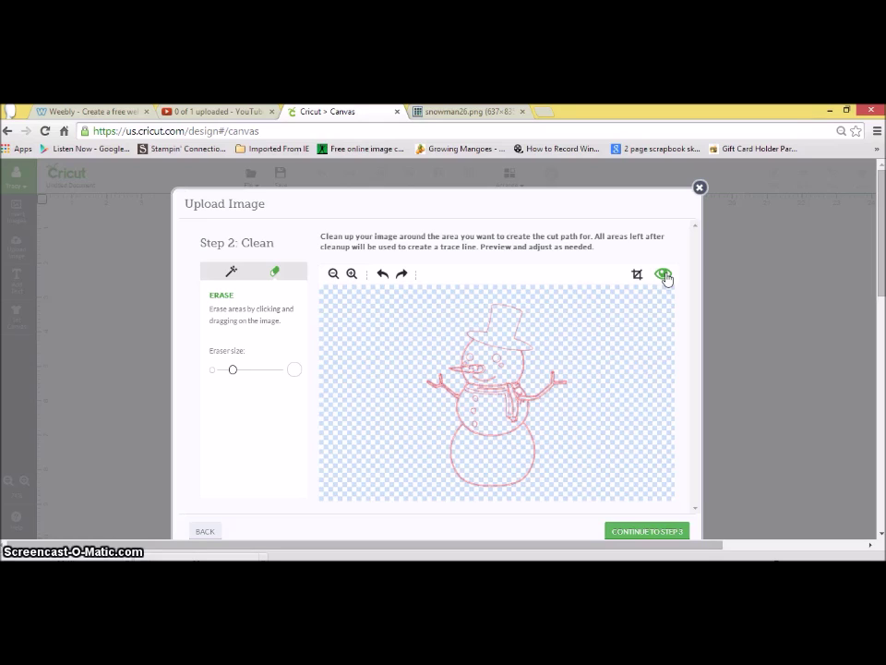
click(665, 274)
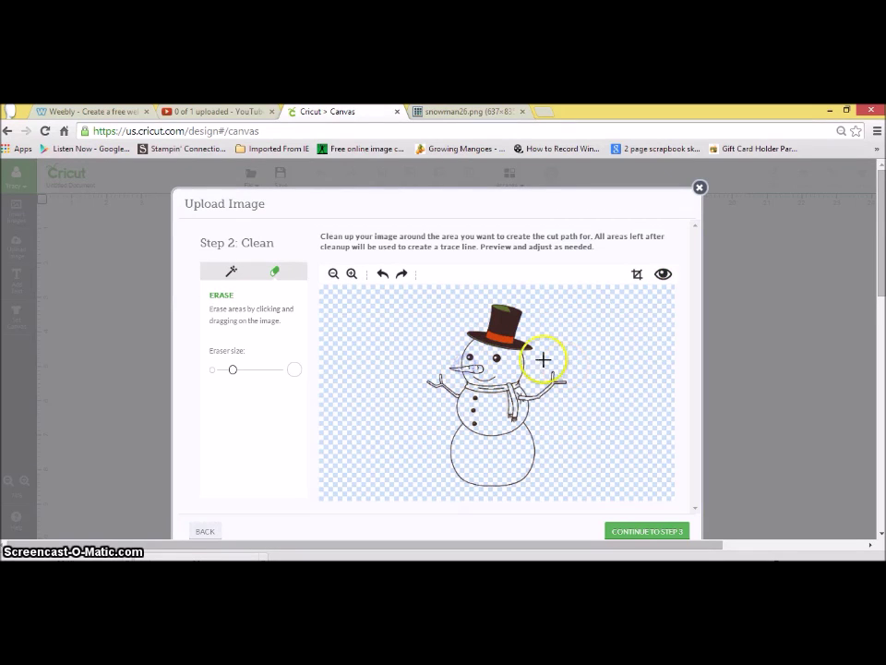
Zoom in on the hat and face and touch up the cleanup around the snowman.
click(350, 274)
click(351, 274)
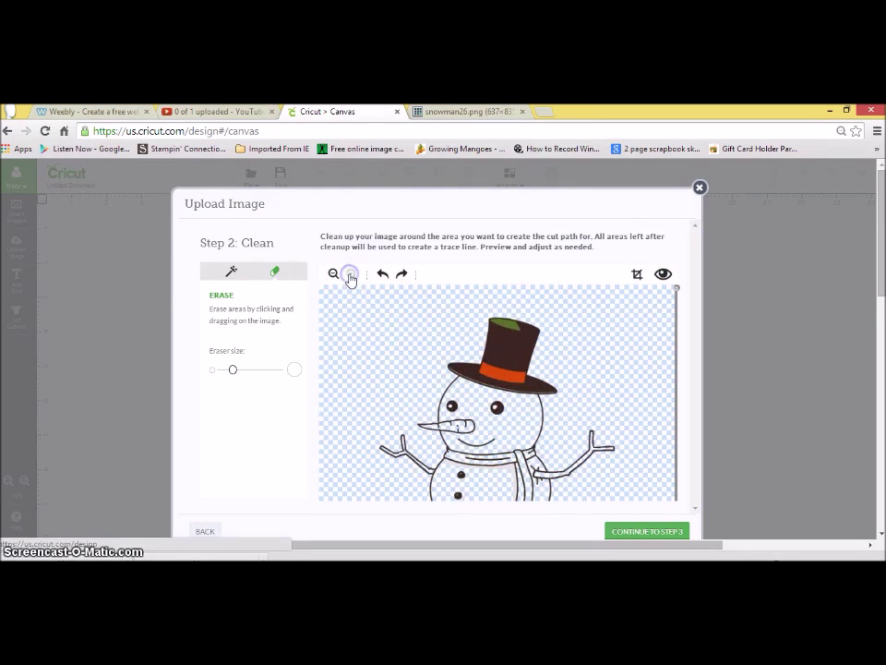
click(350, 275)
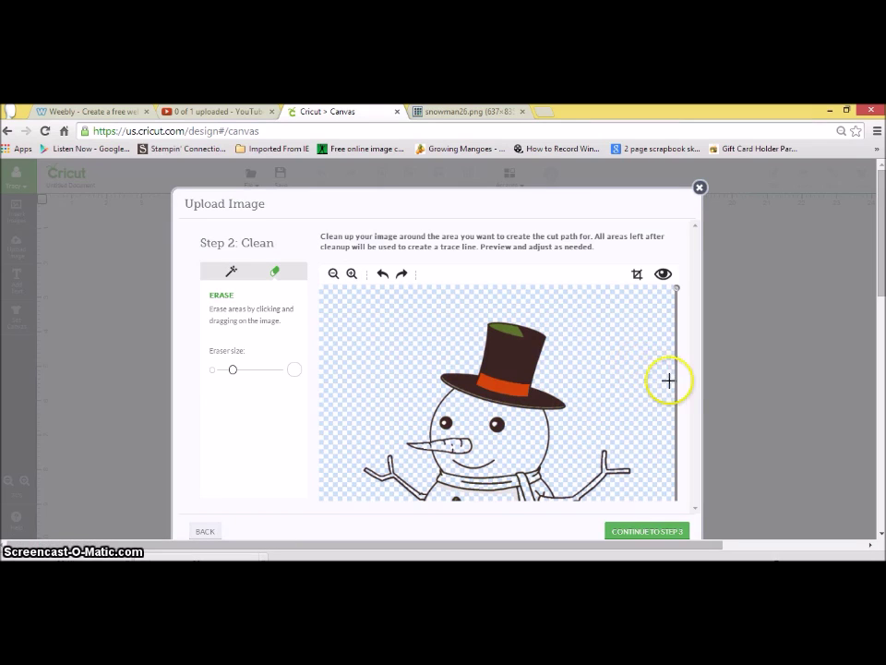
scroll(675, 382, down, 1)
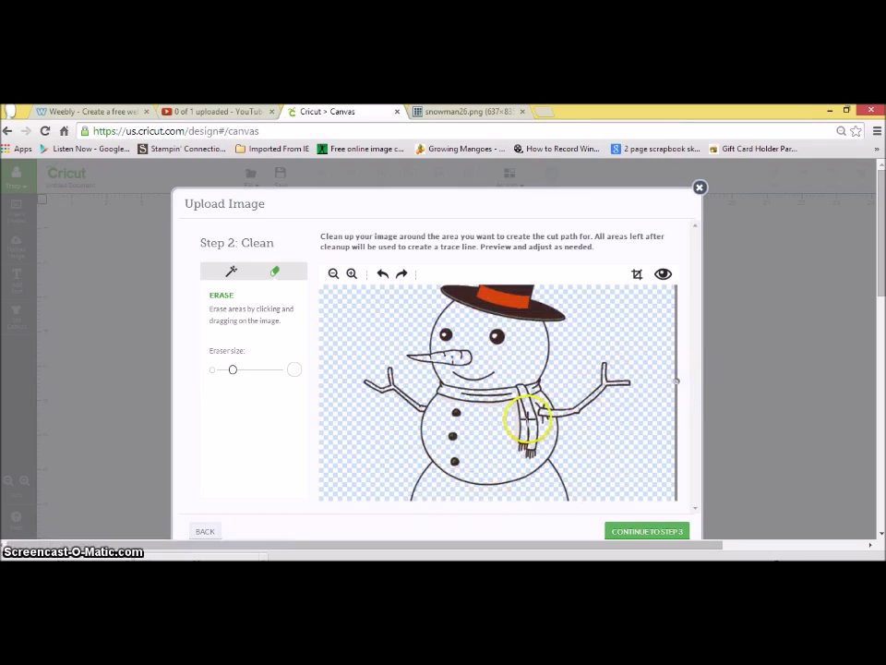
mouse_move(525, 411)
mouse_down()
mouse_move(526, 420)
mouse_move(518, 415)
mouse_up()
click(556, 448)
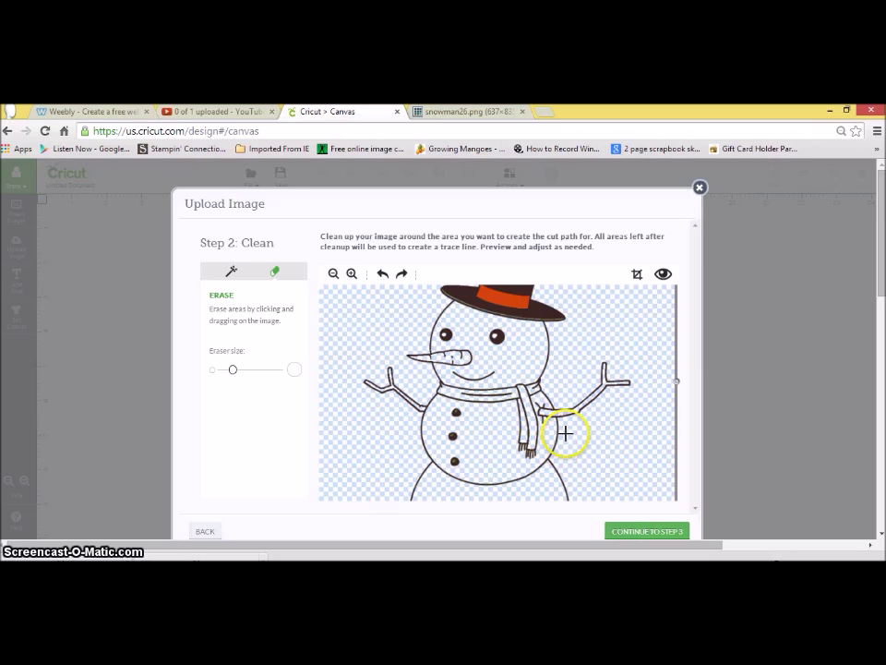
click(676, 453)
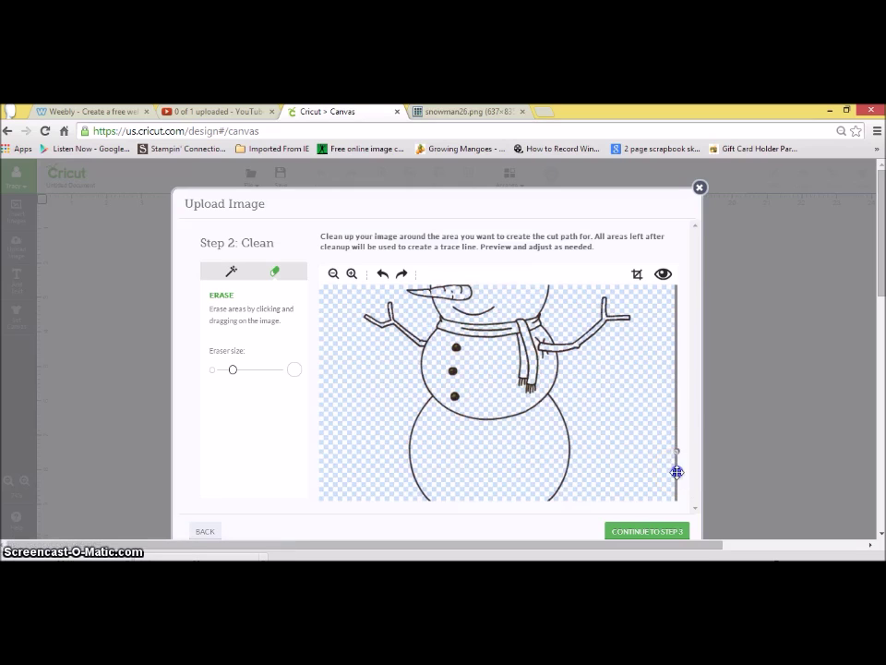
drag(677, 471, 677, 490)
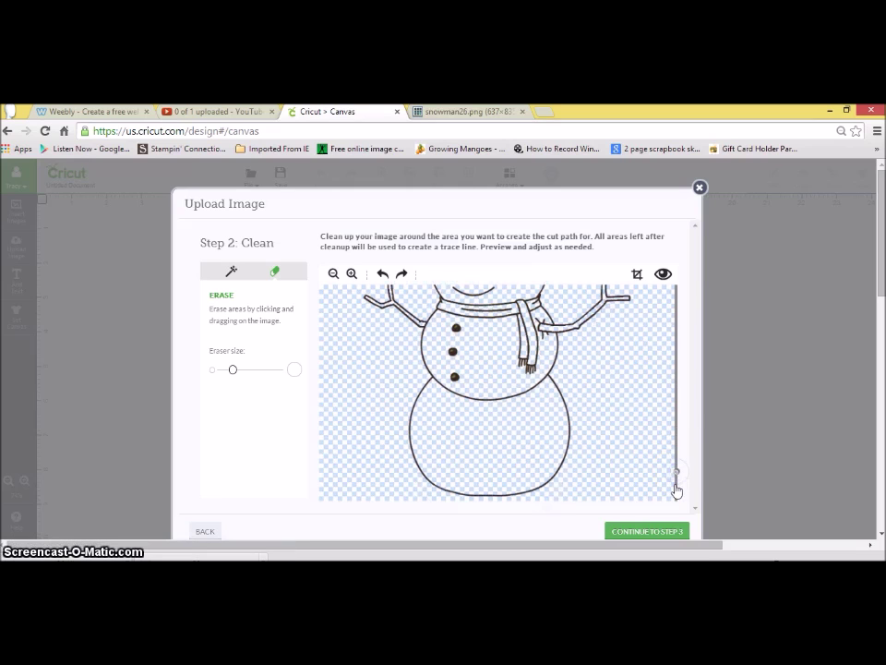
click(675, 425)
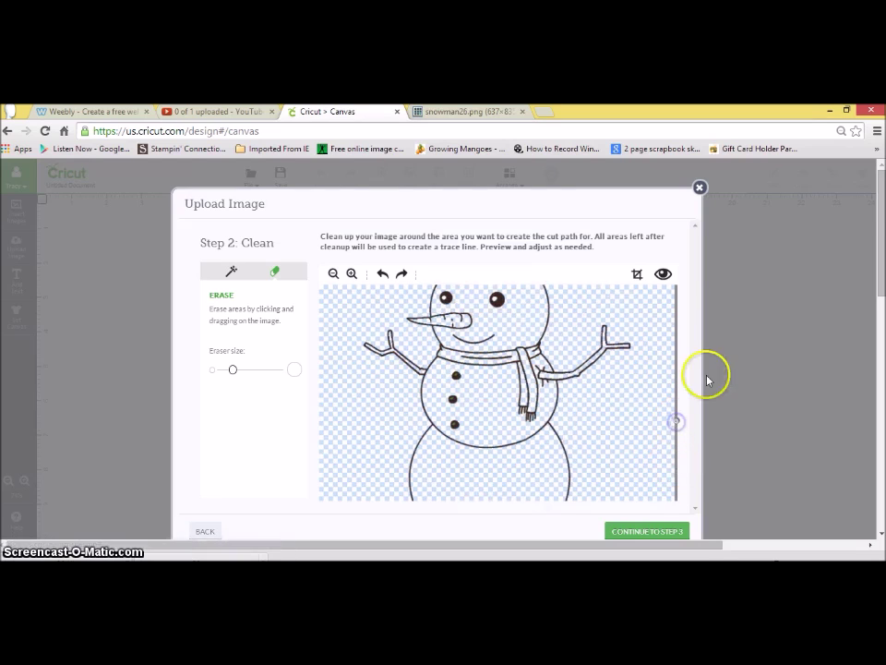
Zoom out to fit the snowman, preview the red trace outline, and advance to Step 3.
click(334, 274)
click(335, 274)
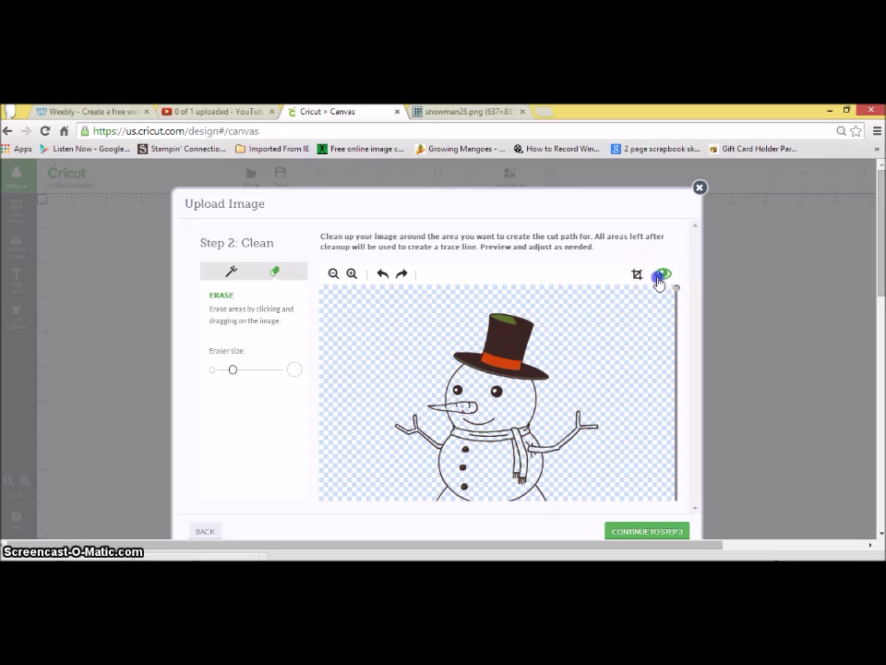
click(663, 273)
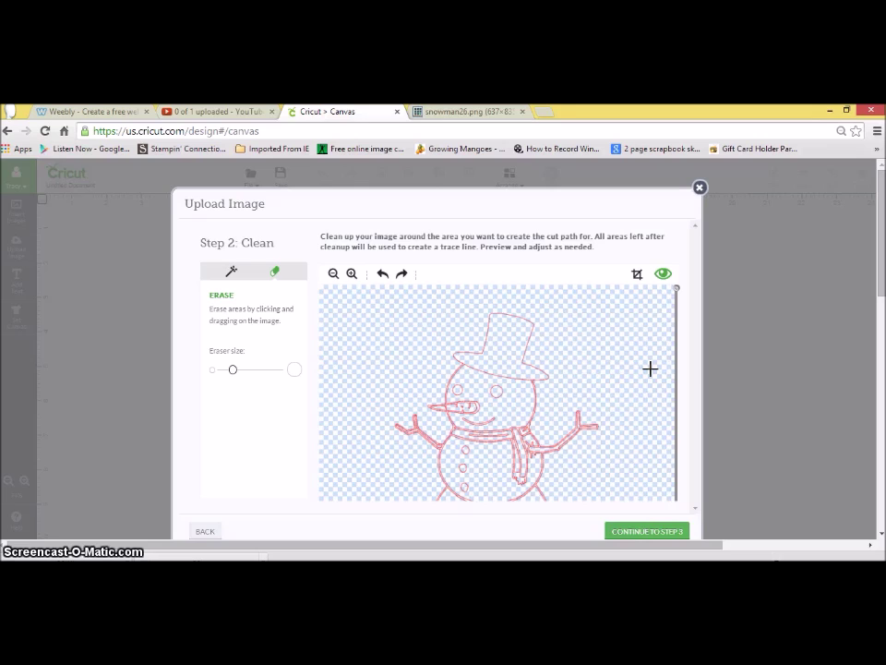
click(661, 531)
Name the image 'Snowman black Liner and hat', tag it 'Christmas snowman winter black liner hat eyes', and save.
drag(556, 296, 394, 277)
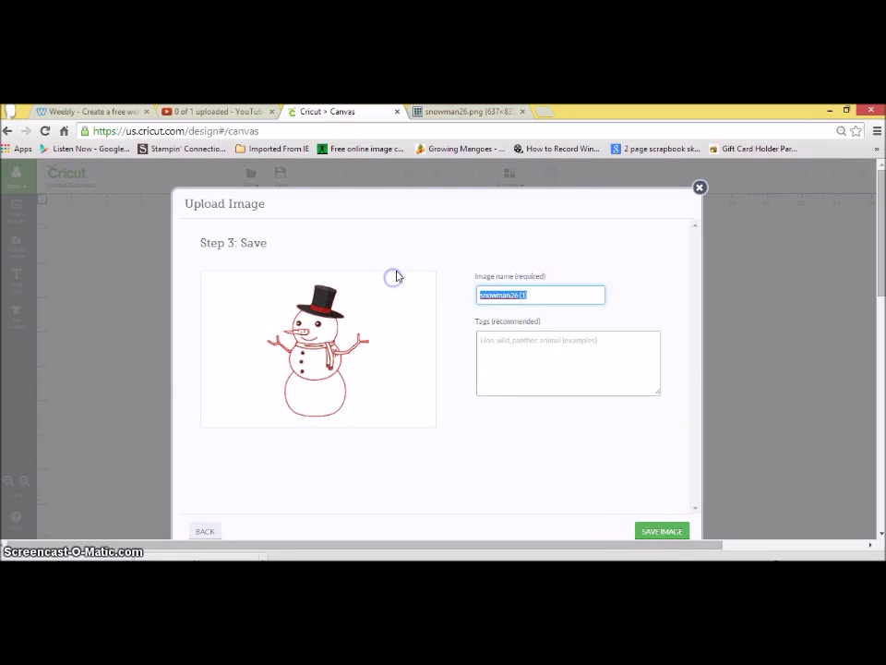
text(Snow)
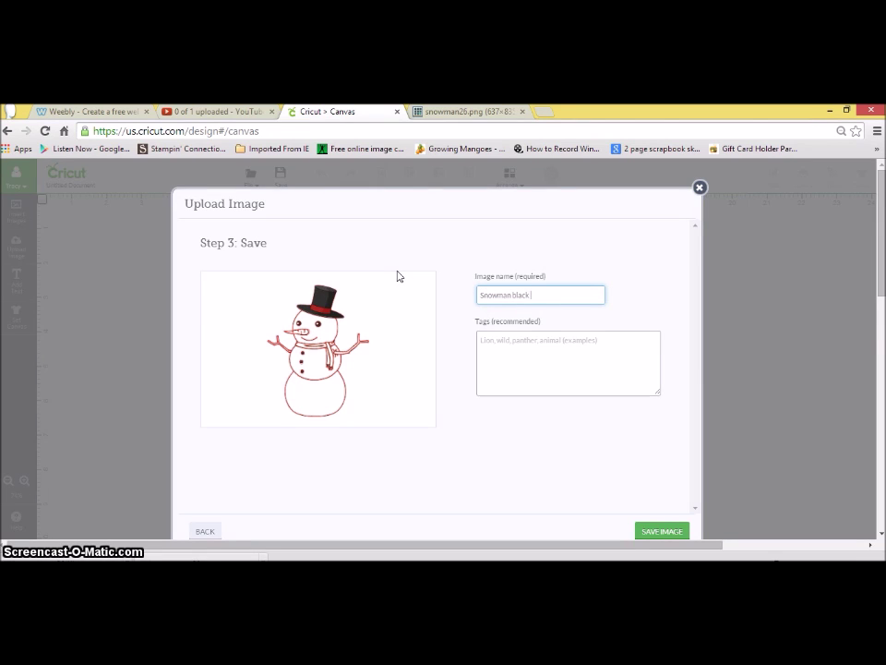
text(man black Liner and hat)
key(Tab)
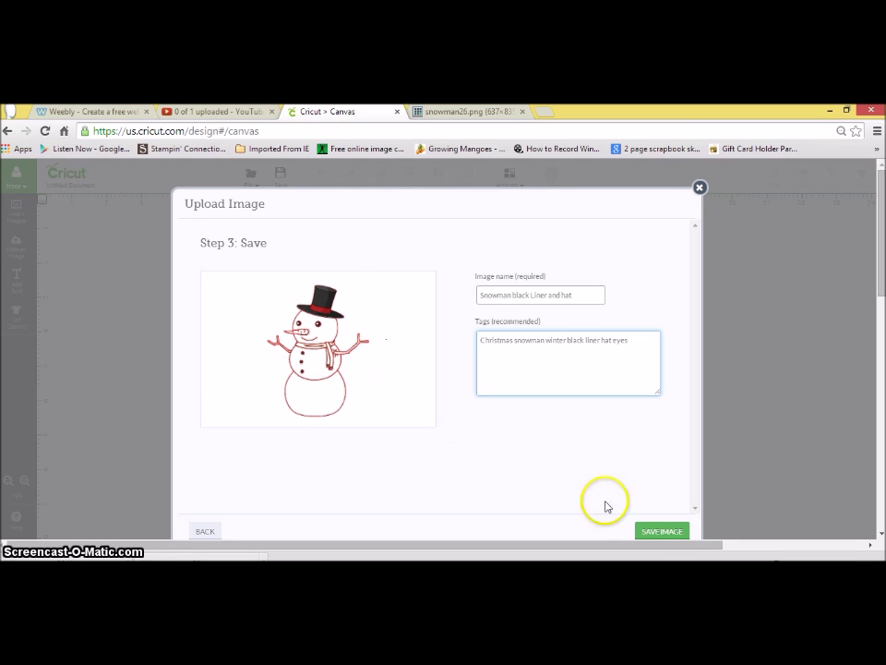
click(658, 534)
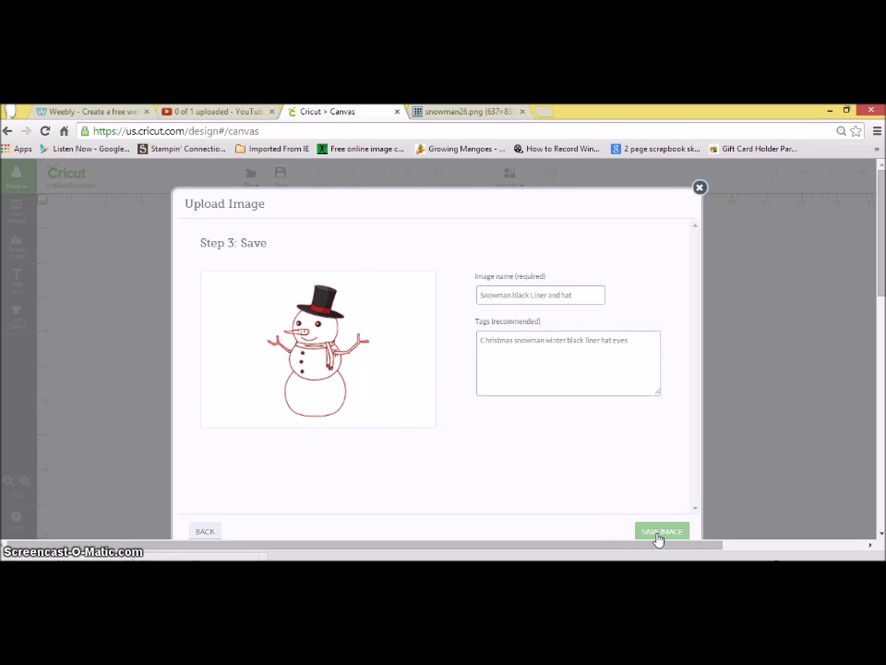
Upload snowman26 (1).png a fourth time as moderately complex and continue to Step 2: Clean.
click(450, 381)
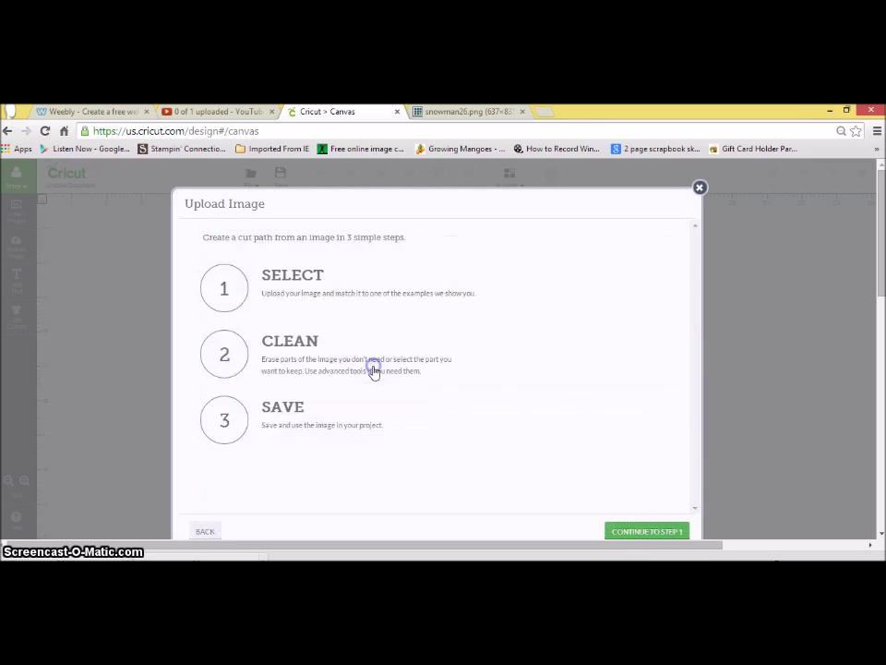
click(664, 533)
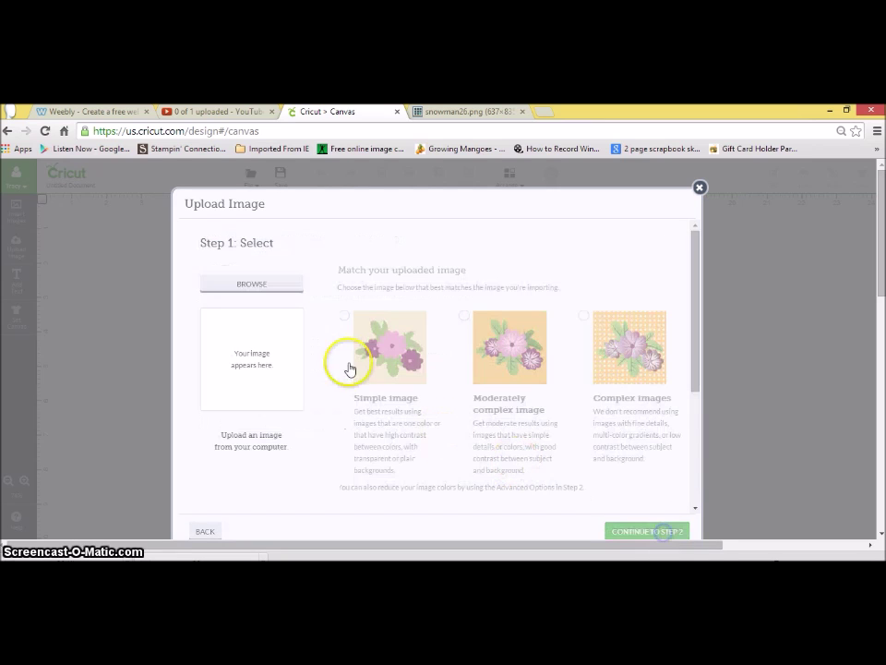
click(261, 281)
text(s)
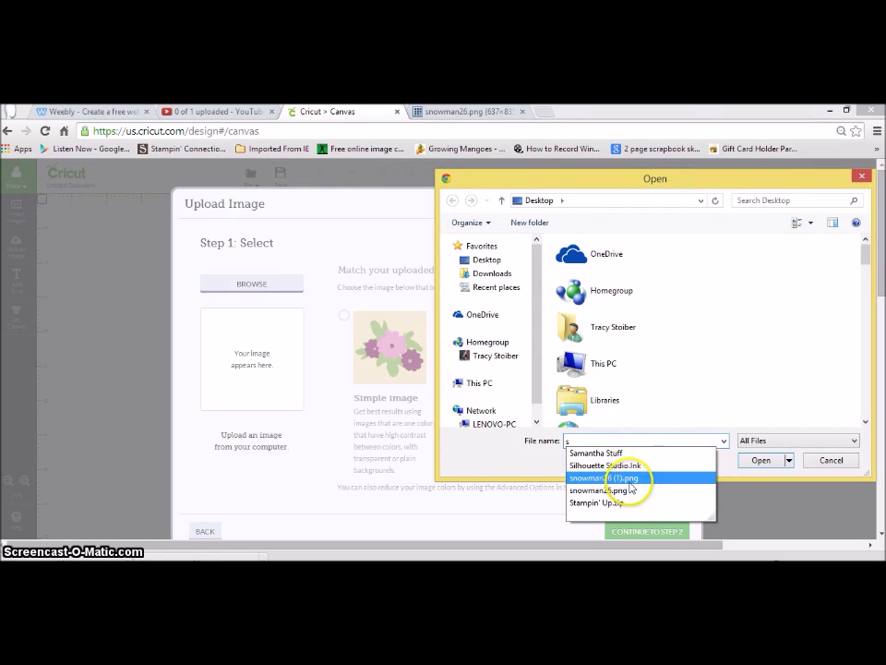
click(679, 477)
click(773, 461)
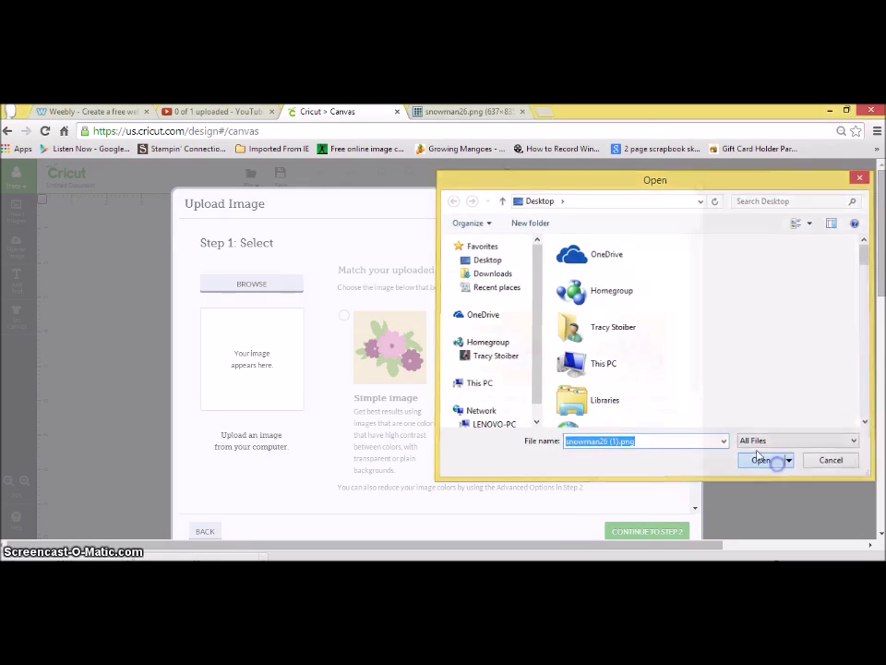
click(463, 316)
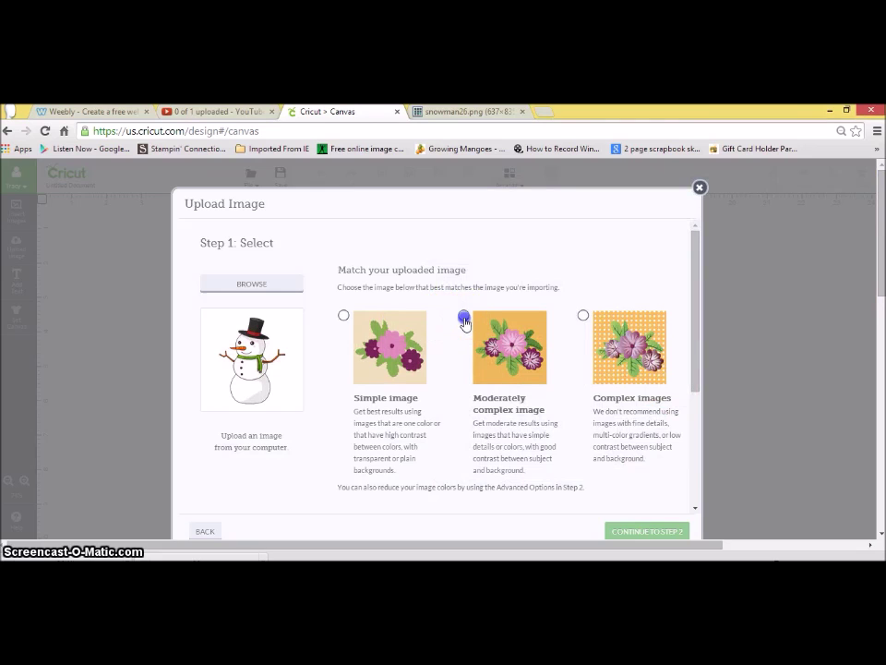
click(630, 531)
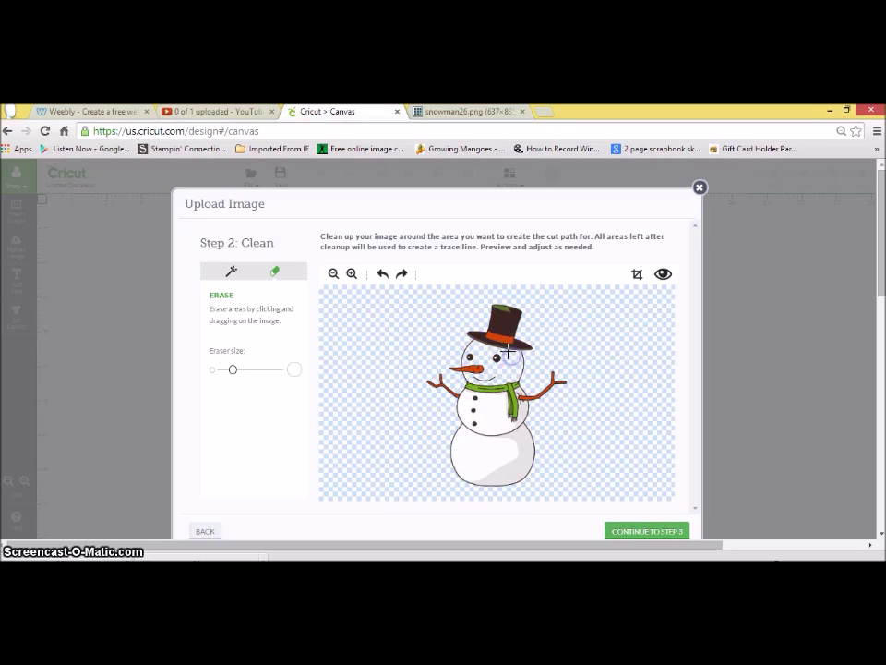
Erase the hat and body, enlarge the eraser, and zoom in on the face.
mouse_move(511, 351)
mouse_down()
mouse_move(500, 401)
mouse_move(510, 400)
mouse_move(507, 441)
mouse_move(523, 426)
mouse_move(517, 422)
mouse_move(519, 450)
mouse_move(491, 472)
mouse_move(458, 455)
mouse_move(447, 397)
mouse_move(400, 338)
mouse_move(458, 319)
mouse_move(472, 336)
mouse_move(506, 307)
mouse_up()
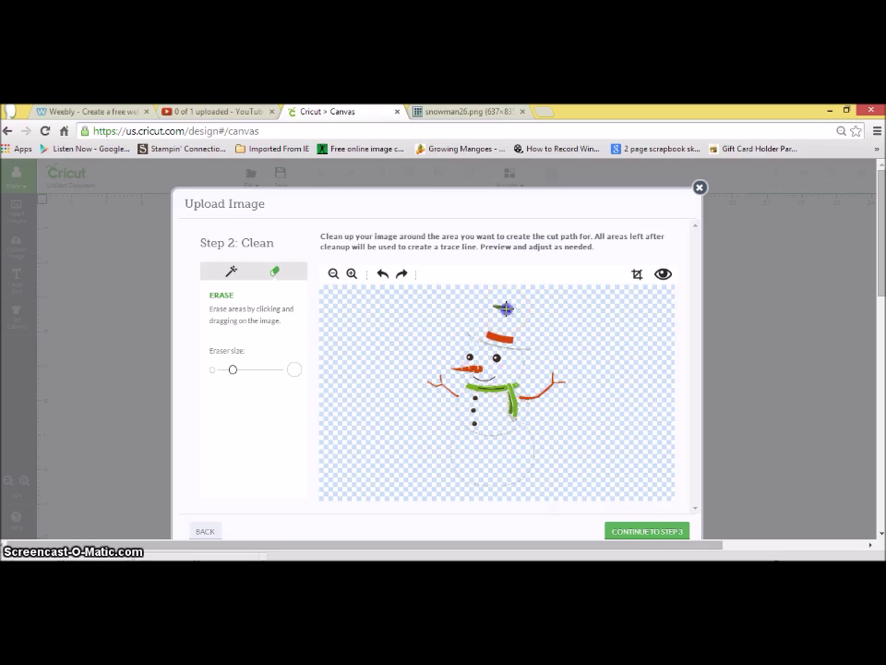
click(275, 275)
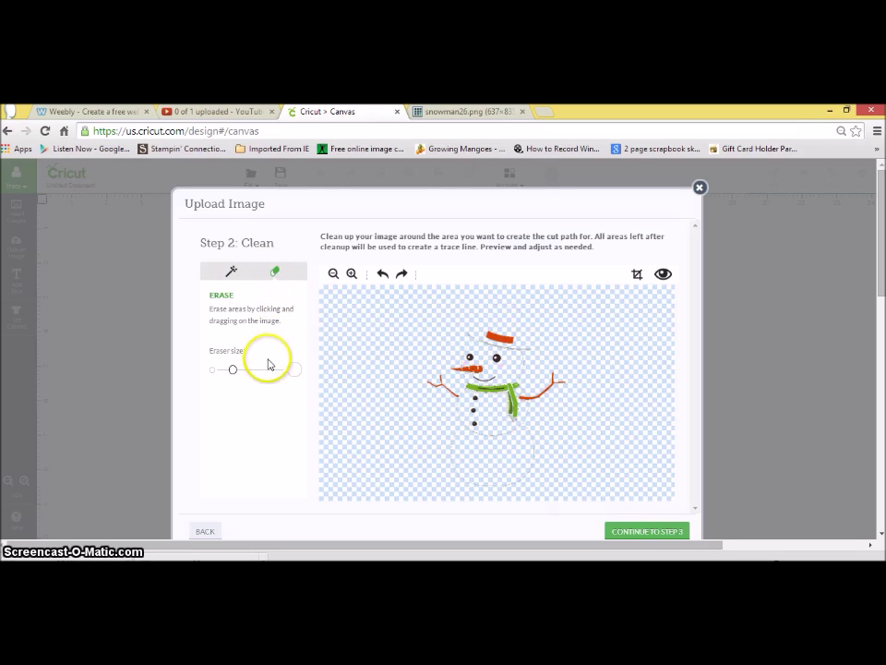
drag(233, 369, 232, 370)
click(350, 275)
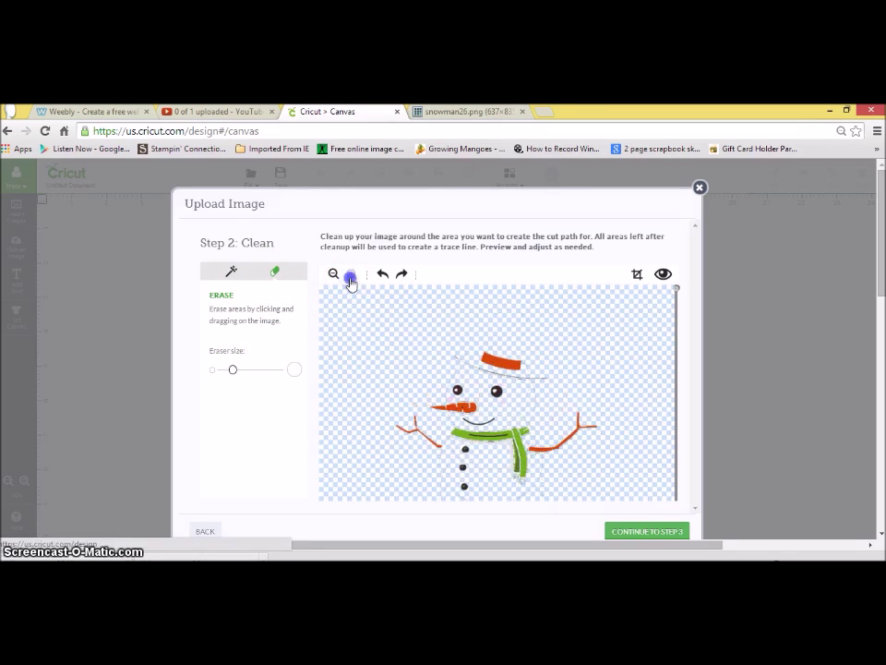
click(351, 275)
click(350, 275)
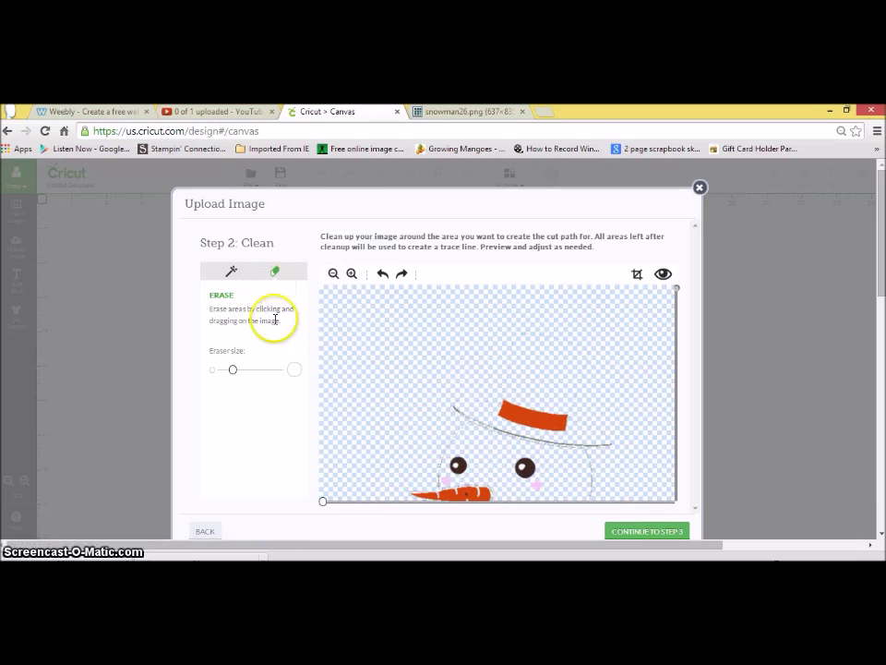
click(273, 271)
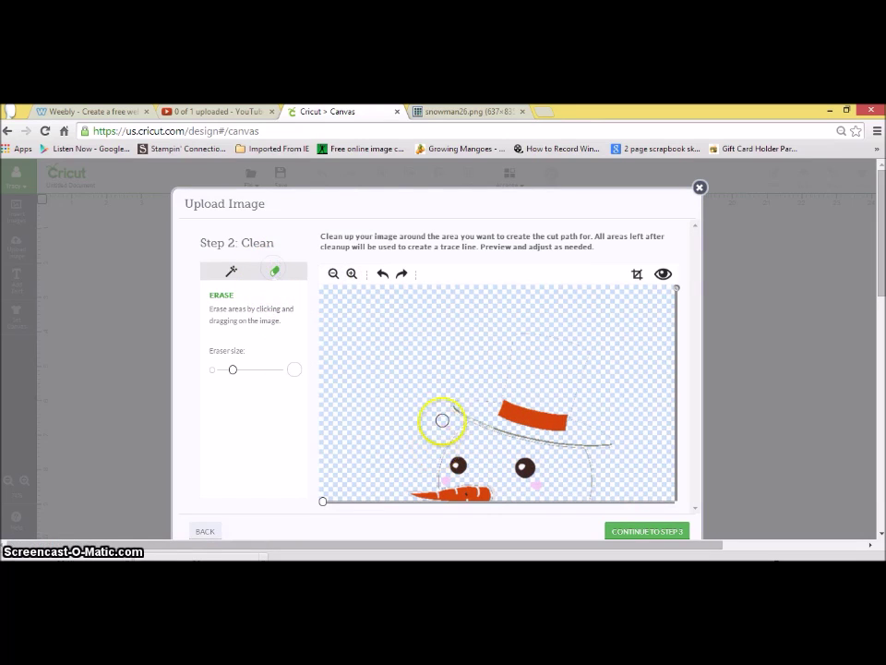
Erase the grey hat line, cheek arc, green scarf, body buttons and pink spot.
mouse_move(457, 408)
mouse_down()
mouse_move(474, 423)
mouse_move(574, 443)
mouse_up()
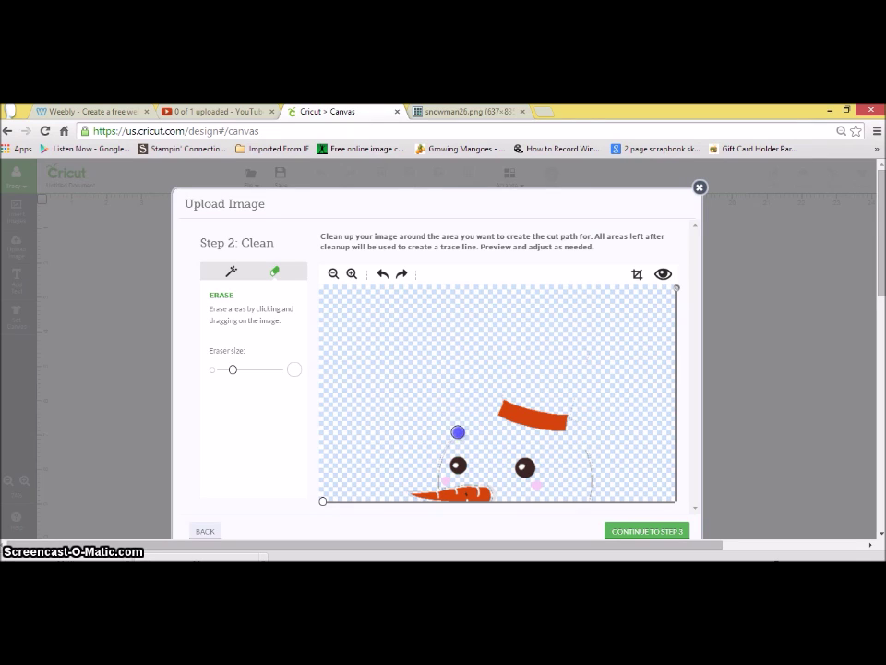
drag(565, 429, 590, 480)
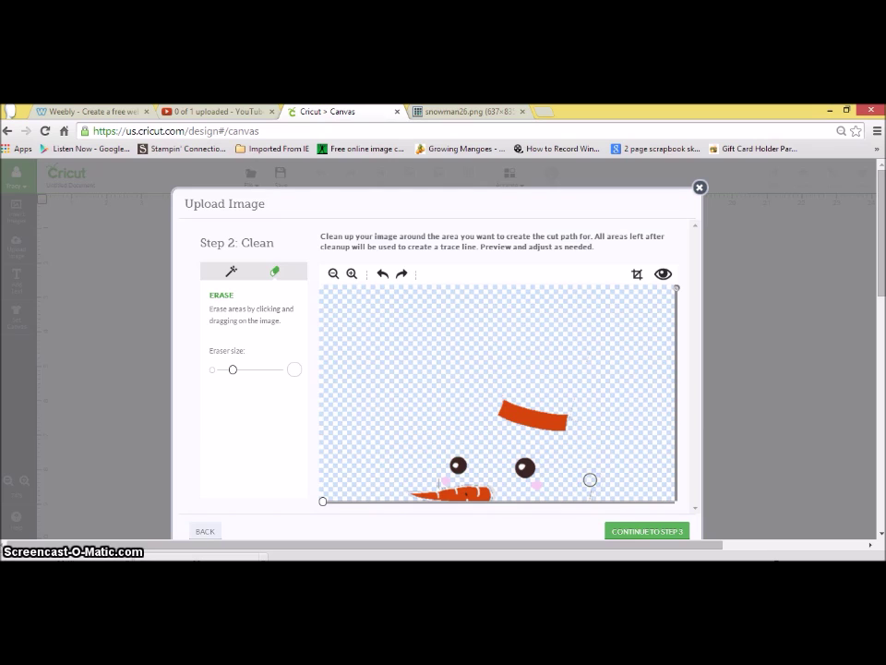
mouse_move(690, 410)
mouse_down()
mouse_move(676, 423)
mouse_move(622, 386)
mouse_move(590, 313)
mouse_move(584, 316)
mouse_up()
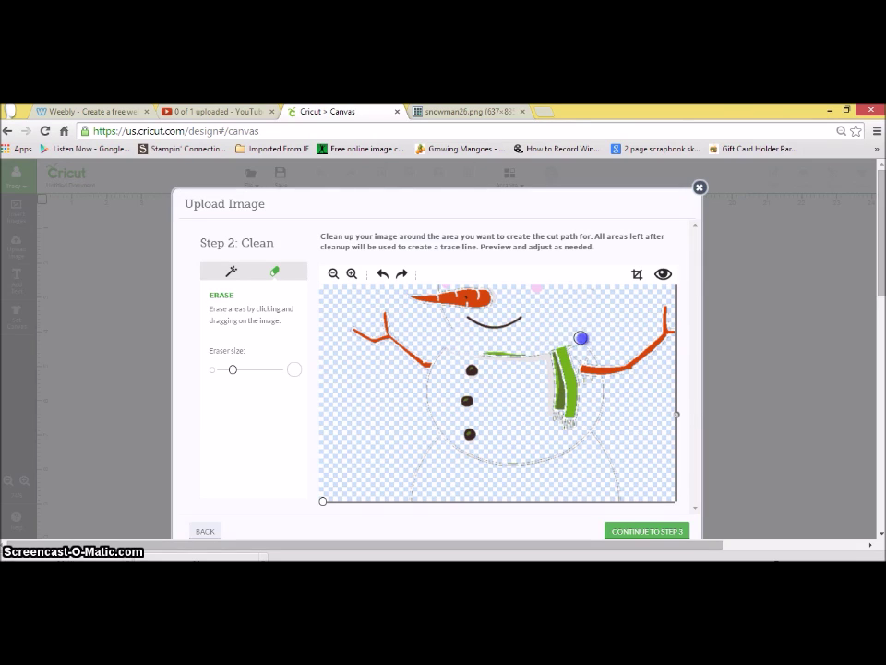
mouse_move(563, 353)
mouse_down()
mouse_move(571, 414)
mouse_move(563, 416)
mouse_move(549, 357)
mouse_up()
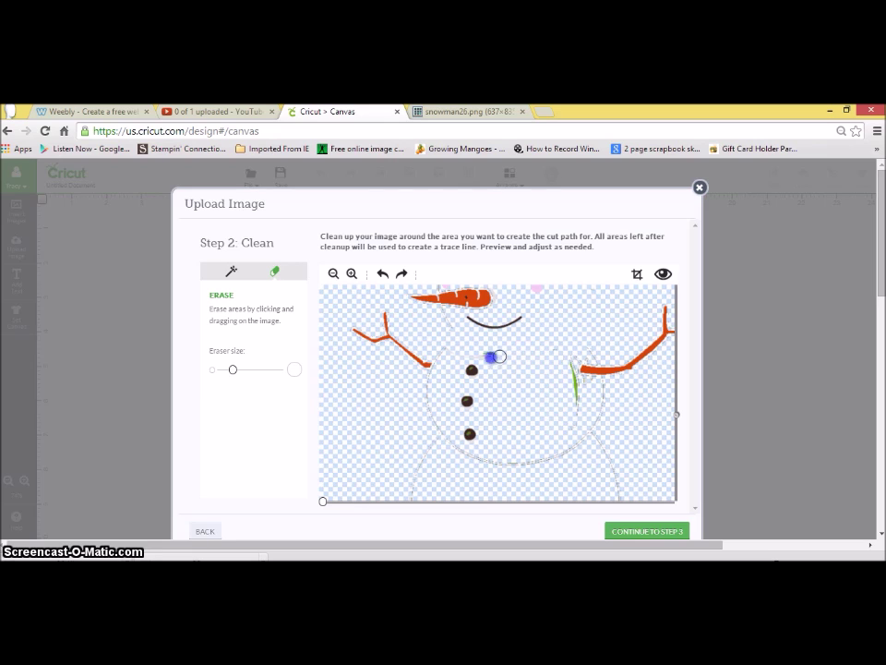
drag(473, 388, 469, 443)
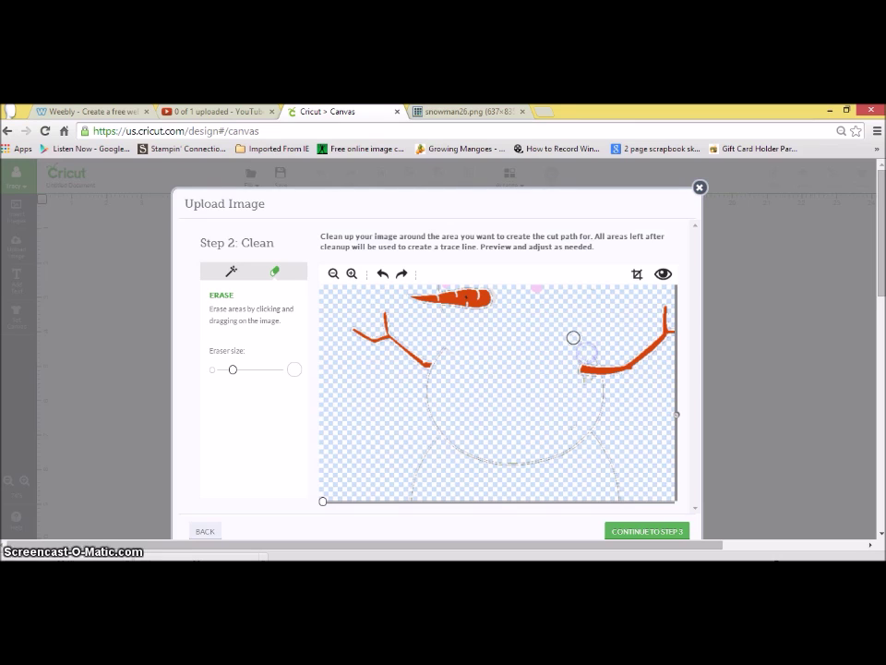
scroll(676, 383, up, 2)
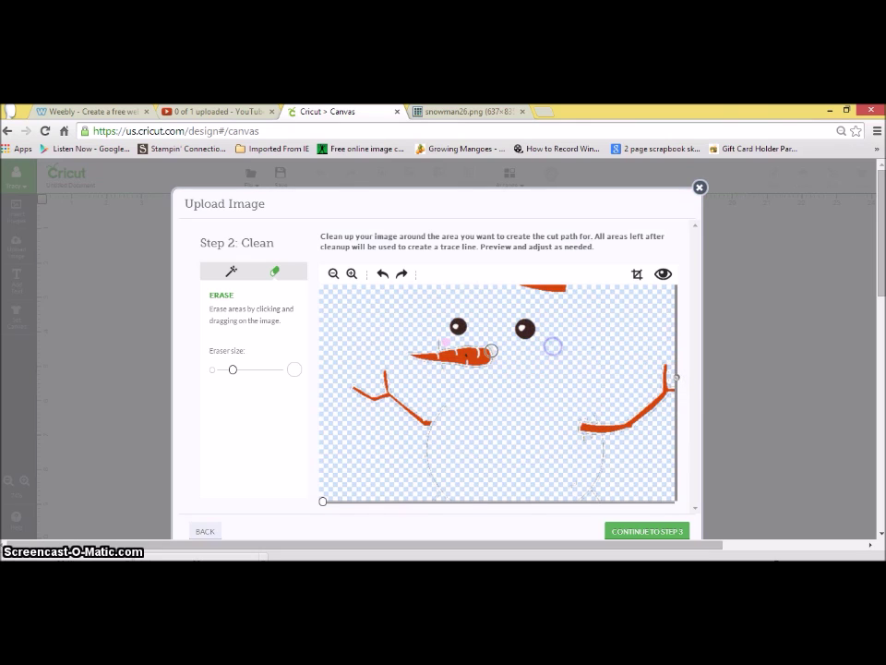
click(438, 341)
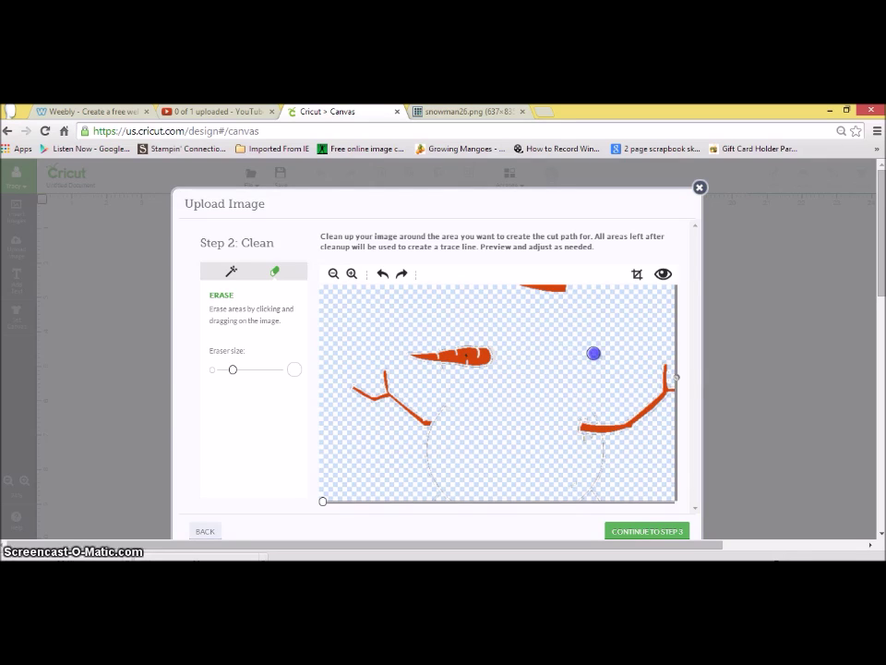
Preview the cut outlines and erase a stray spot on the carrot nose.
click(554, 518)
click(564, 446)
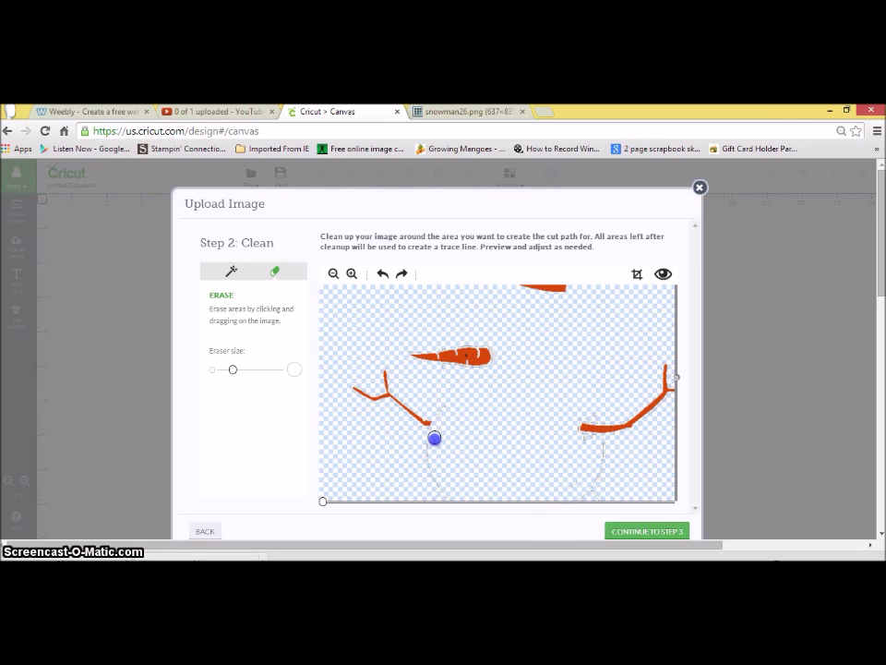
click(668, 276)
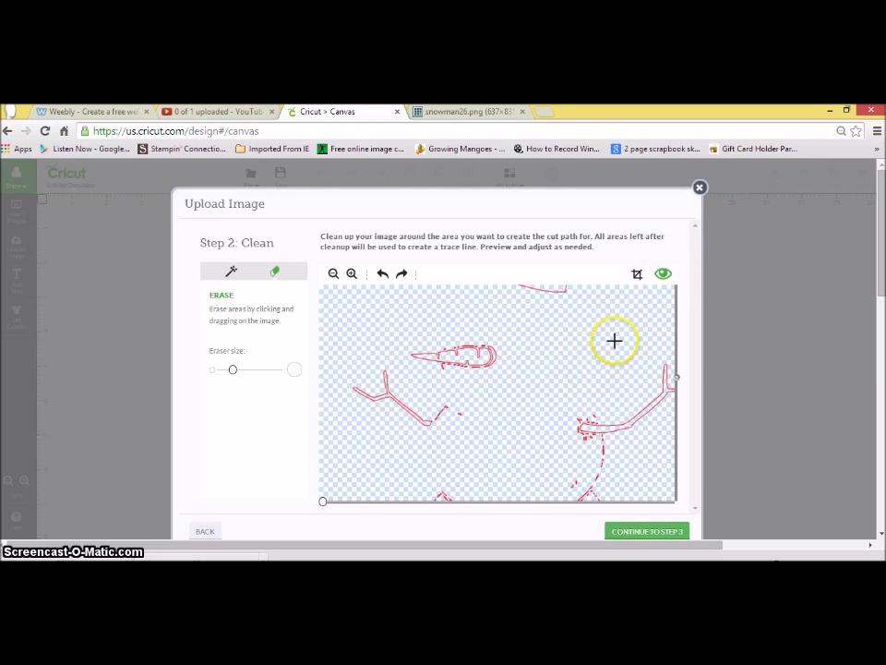
click(663, 274)
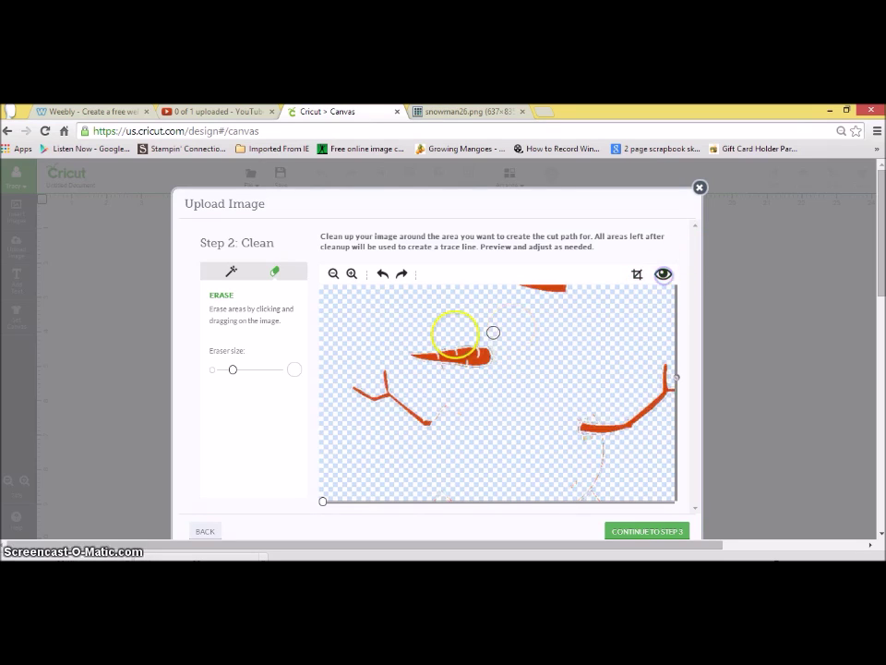
click(434, 344)
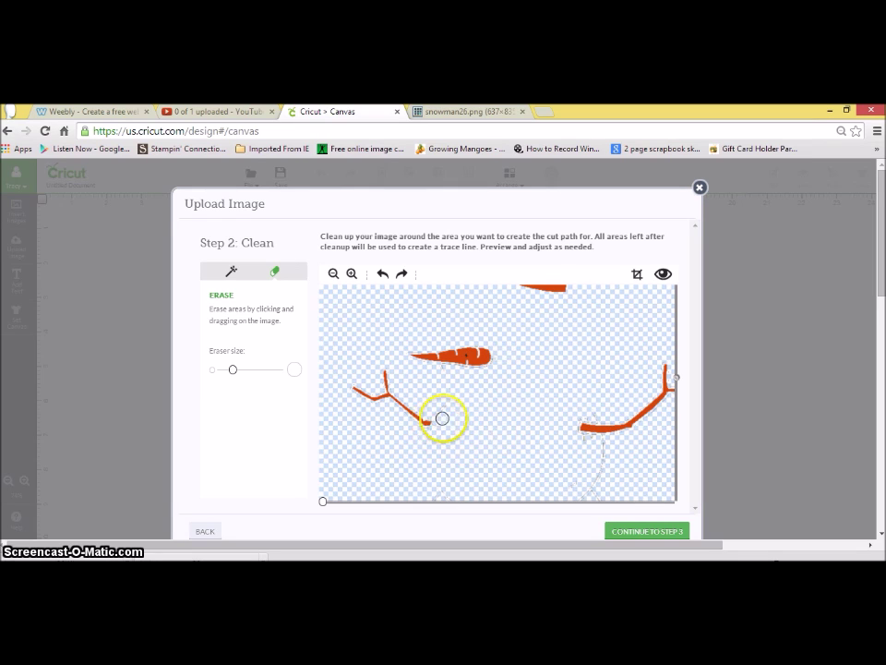
click(577, 507)
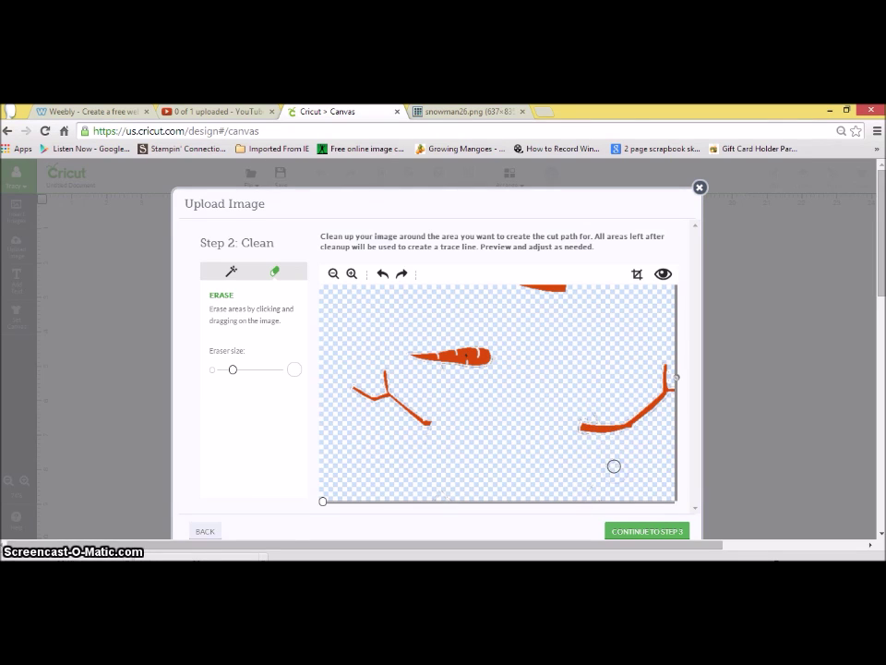
scroll(605, 425, down, 2)
click(663, 273)
click(601, 314)
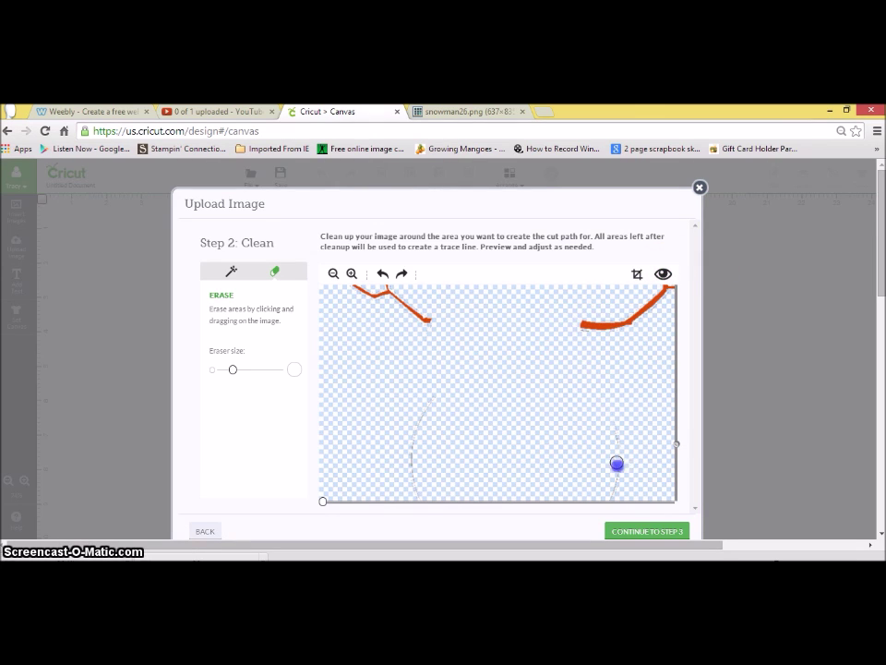
scroll(620, 427, down, 3)
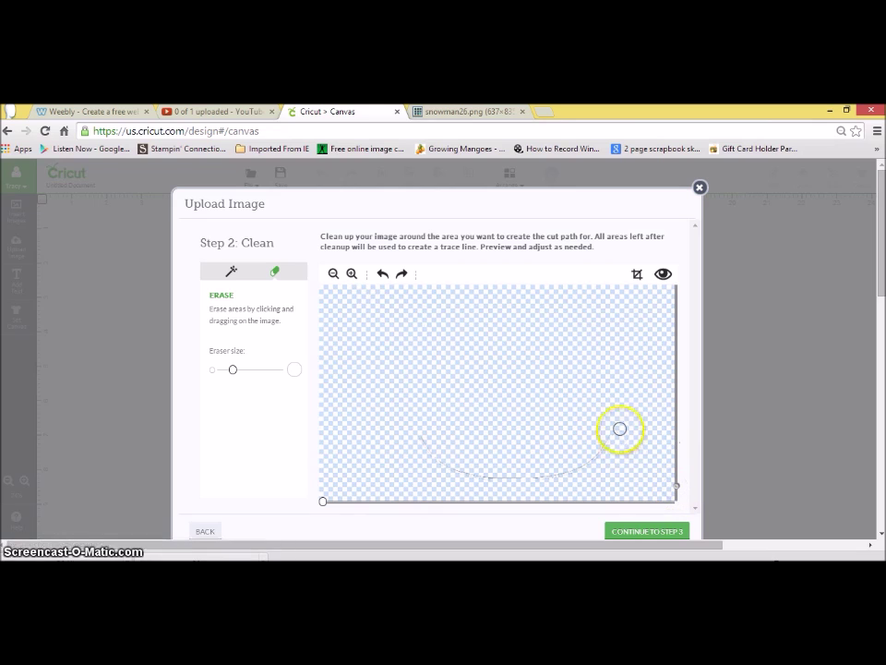
Inspect the hat band and arm pieces up close, previewing their cut outlines.
click(334, 274)
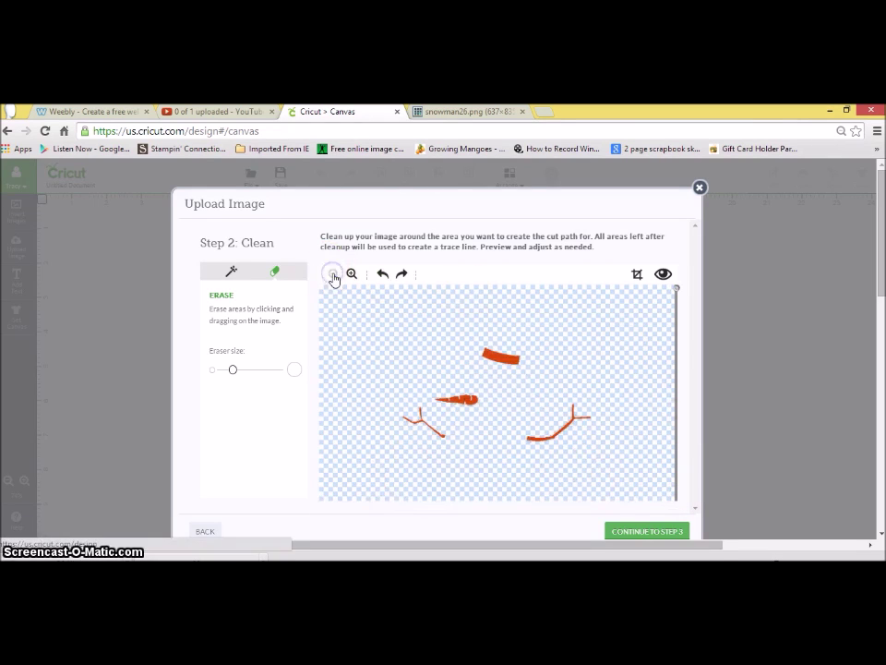
click(663, 273)
click(351, 274)
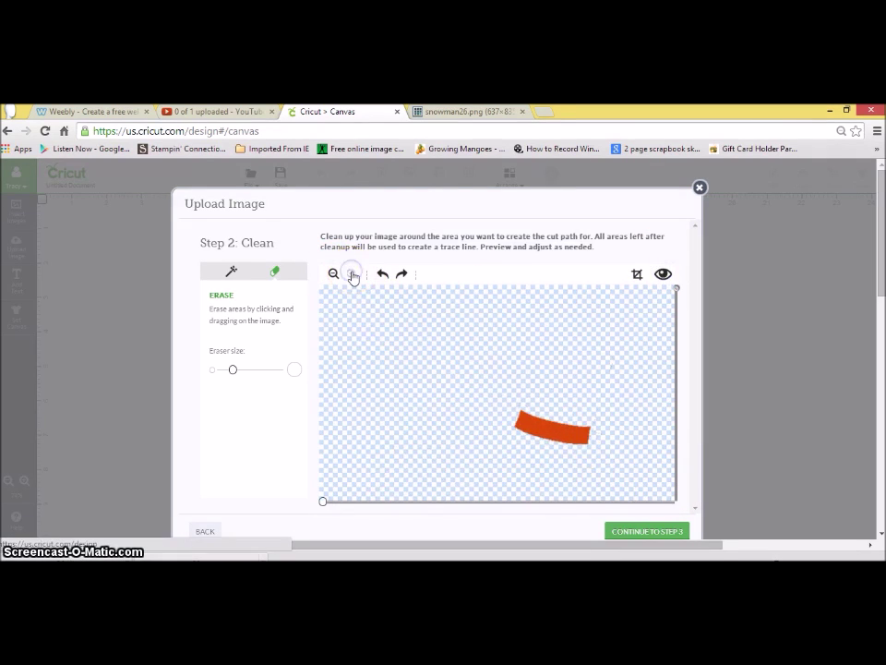
click(663, 273)
scroll(665, 423, down, 3)
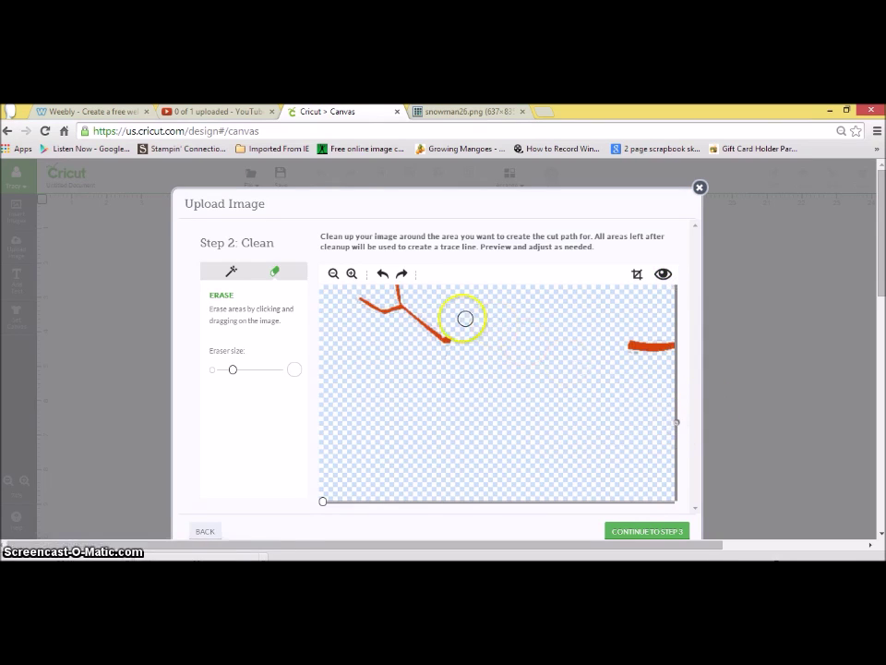
click(663, 273)
click(674, 381)
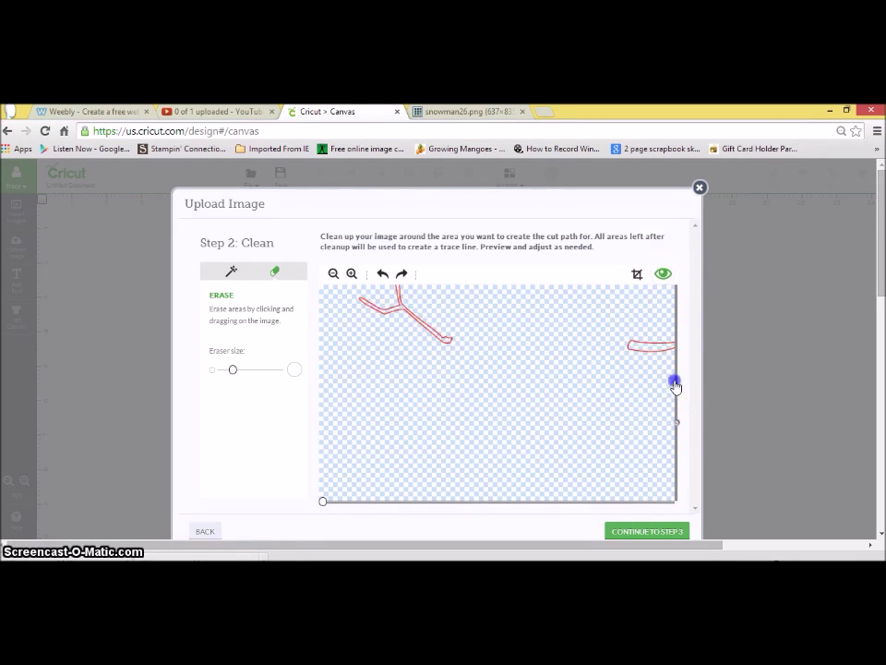
click(663, 274)
click(351, 274)
drag(678, 440, 675, 382)
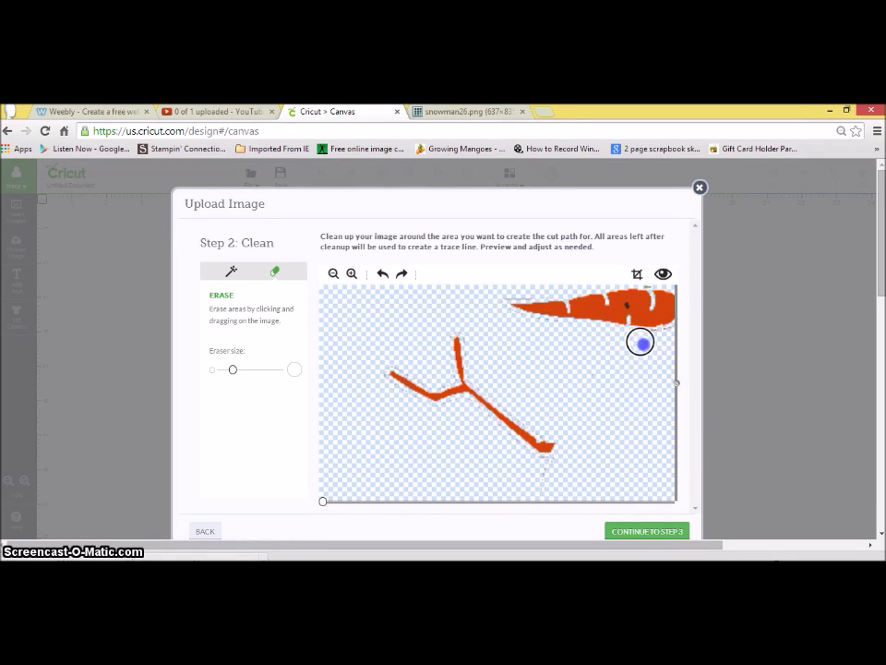
click(663, 274)
click(433, 501)
Erase and undo a carrot-tip patch, zoom out fully, and proceed to Step 3: Save.
drag(517, 323, 528, 325)
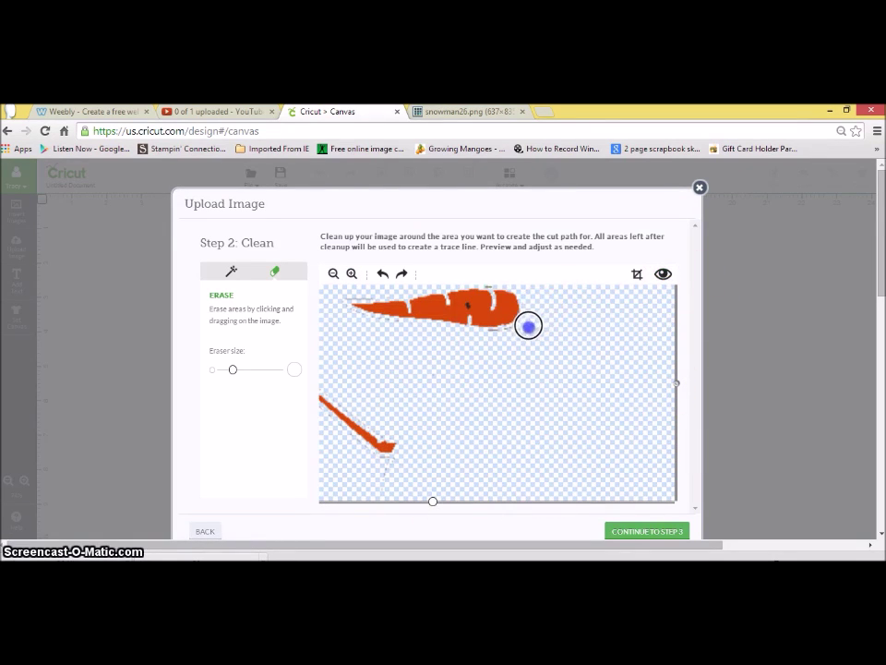
drag(677, 382, 679, 358)
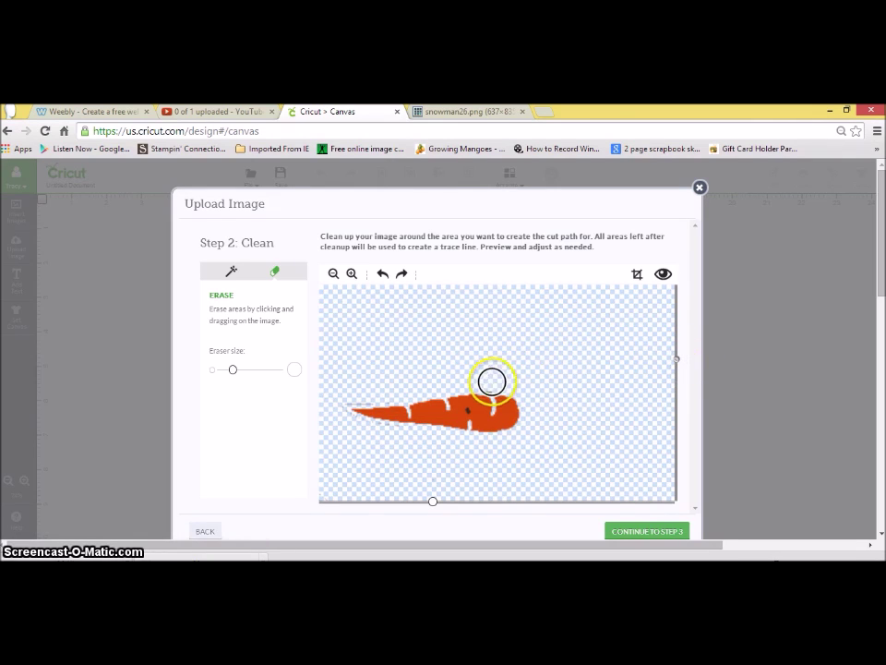
click(383, 273)
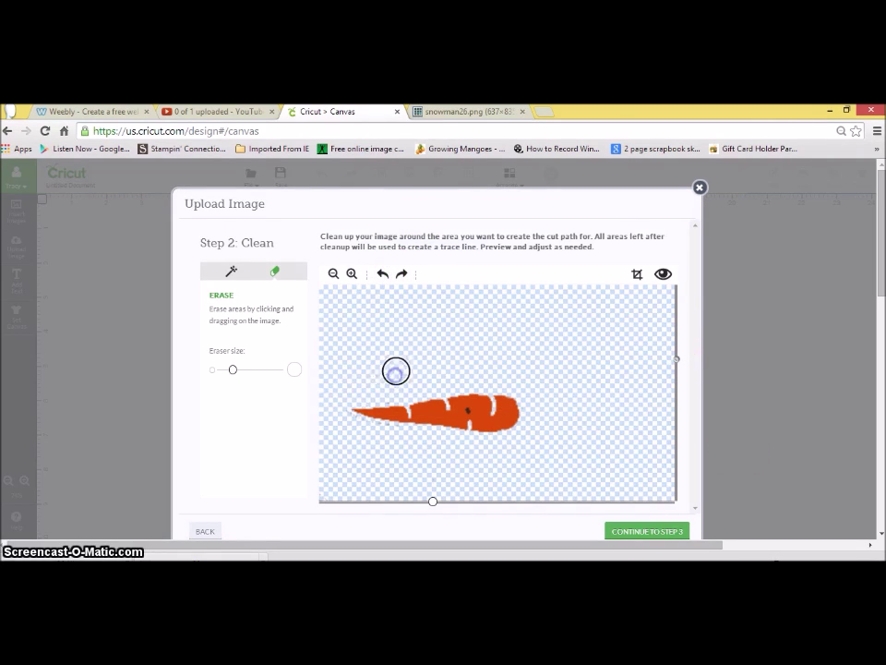
click(662, 273)
click(334, 274)
click(334, 273)
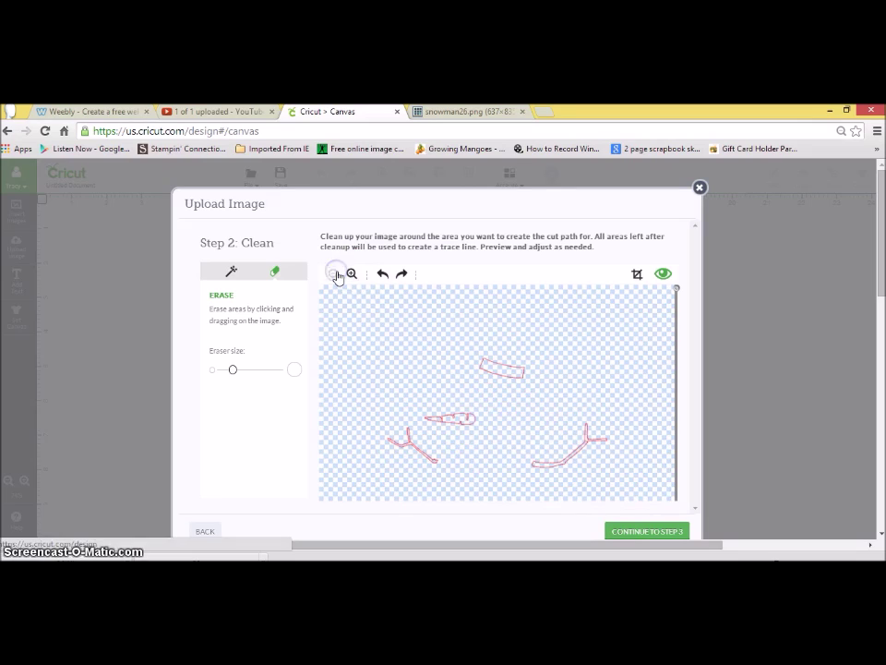
click(335, 274)
click(651, 531)
click(555, 295)
Name the image 'Snowman orange nose hat band arms', tag it 'Christmas snowman', and save.
text(Snowman orange nose hat)
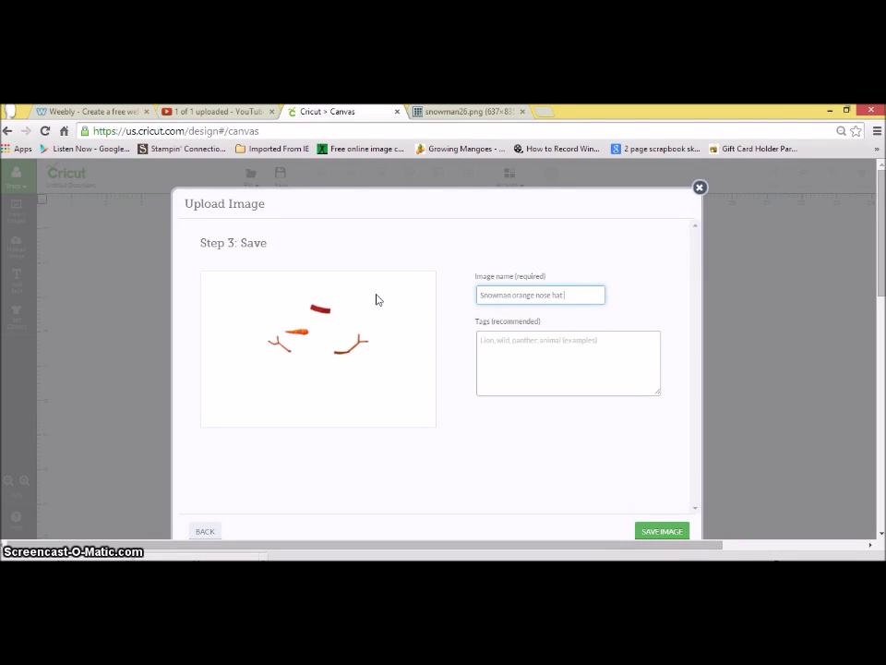
text( band arms)
key(Tab)
text(Christmas snowman)
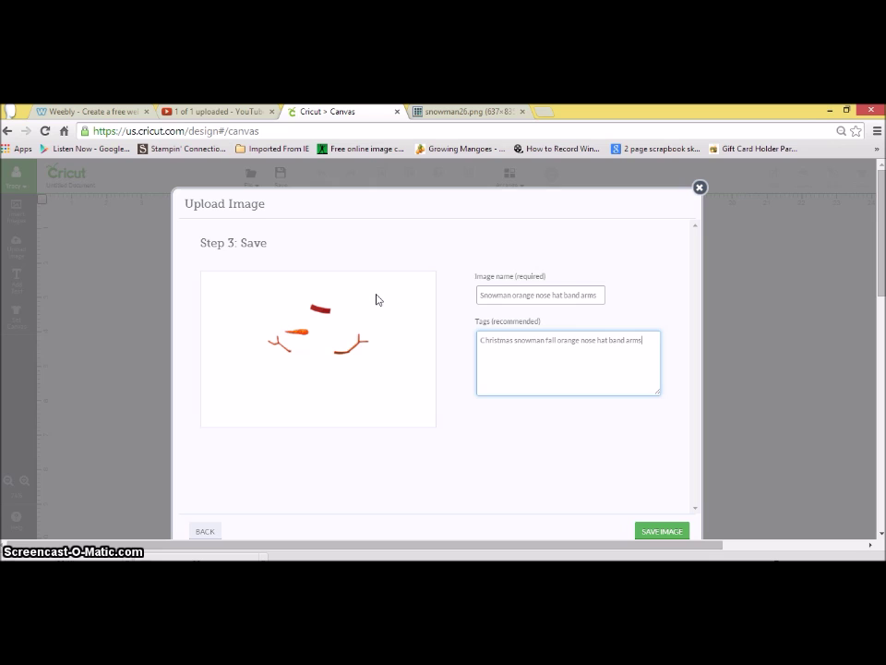
click(659, 530)
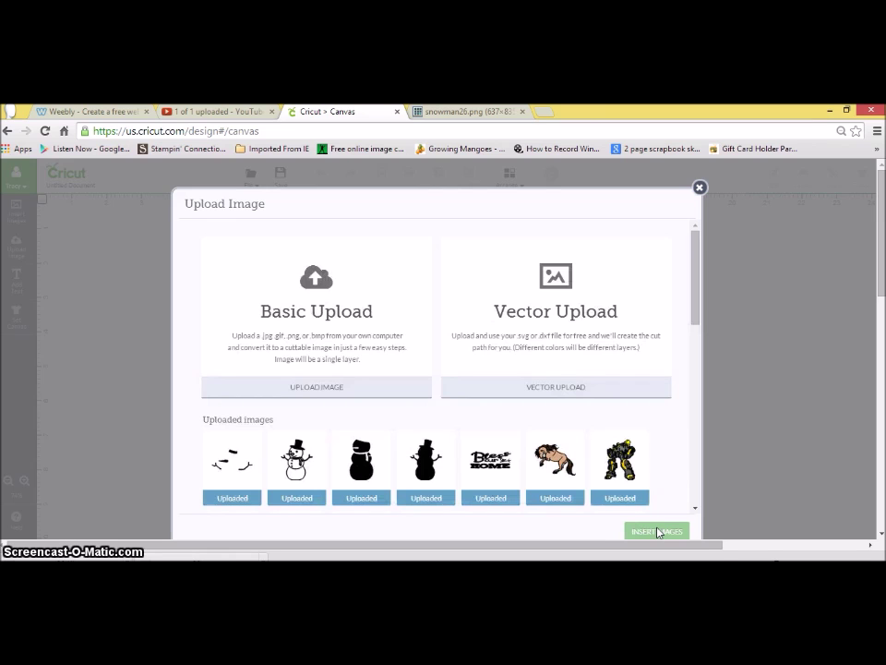
Select the four snowman uploads and insert them onto the canvas.
click(422, 452)
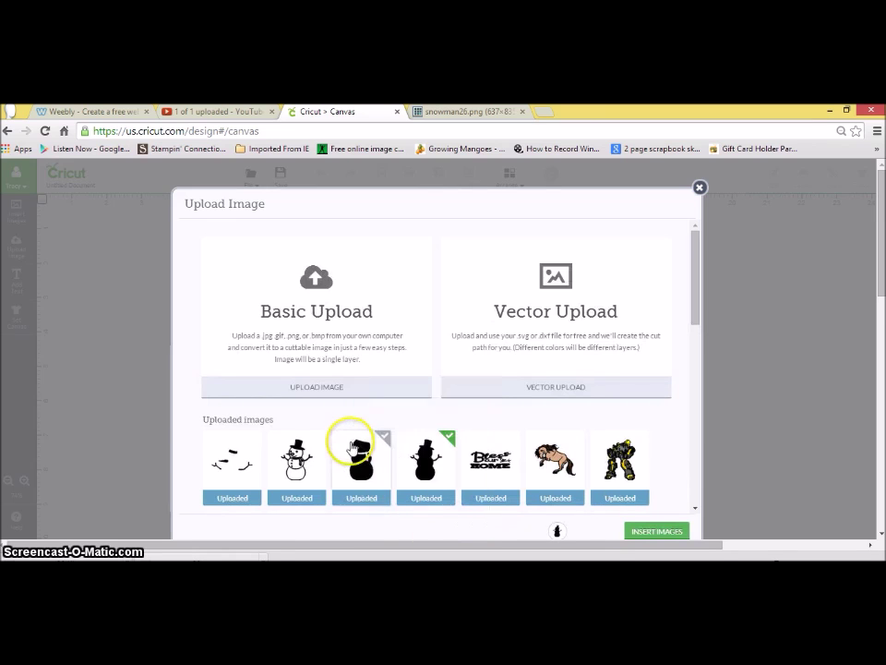
click(359, 450)
click(293, 455)
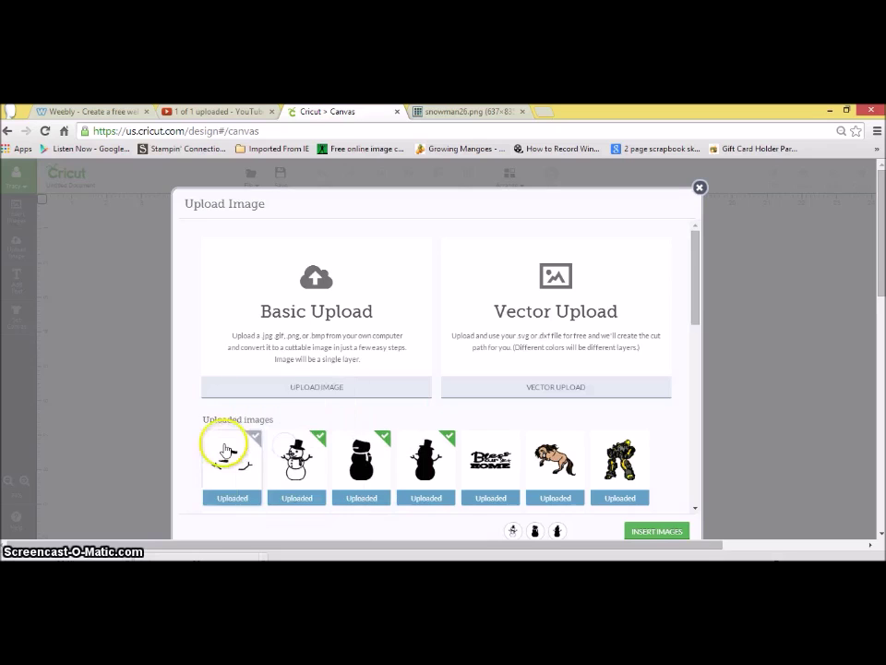
click(226, 451)
click(677, 533)
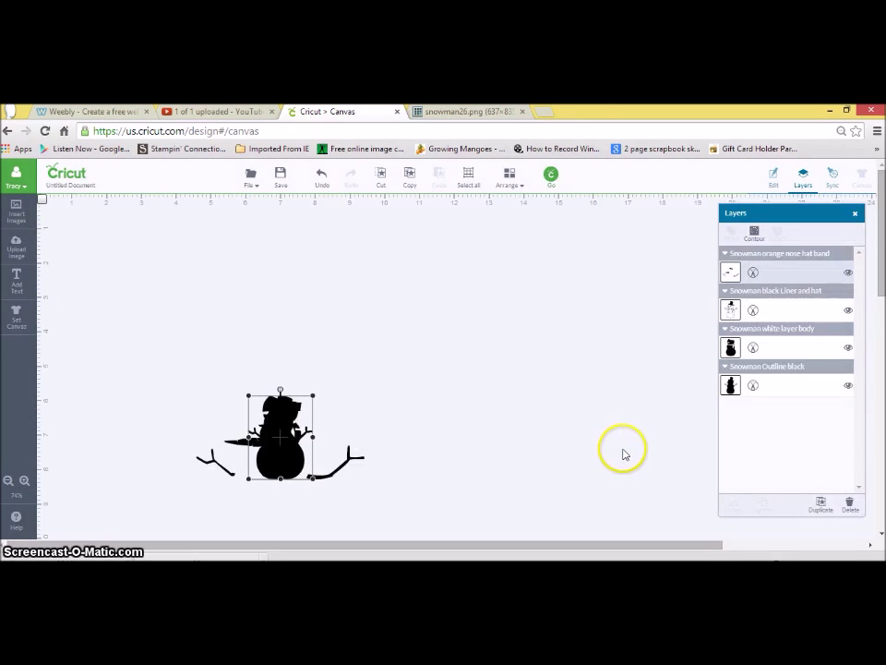
Enlarge the black outline snowman, move it right, and lift the nose-and-arms layer out.
drag(313, 395, 514, 213)
click(368, 386)
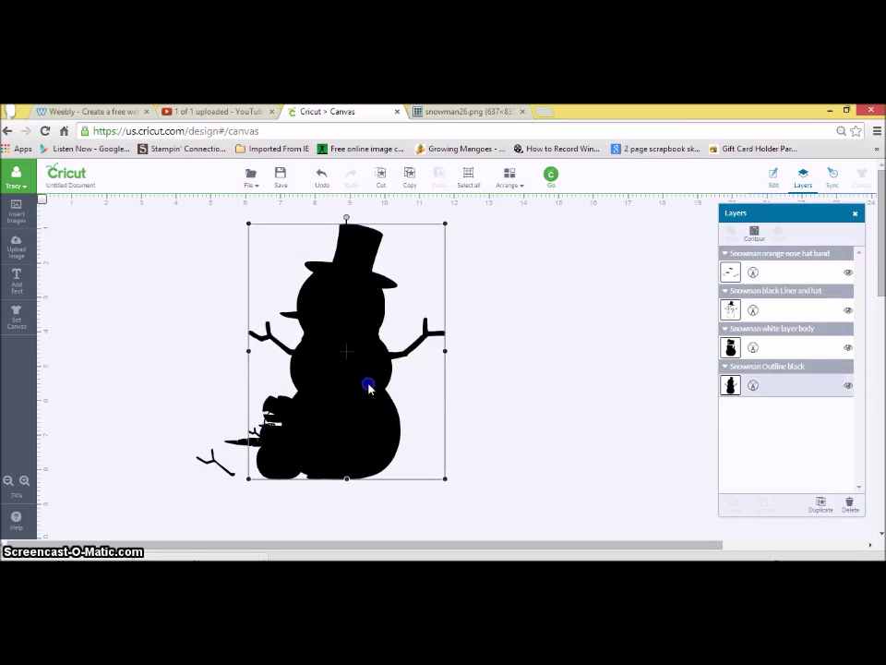
drag(367, 386, 479, 405)
click(261, 462)
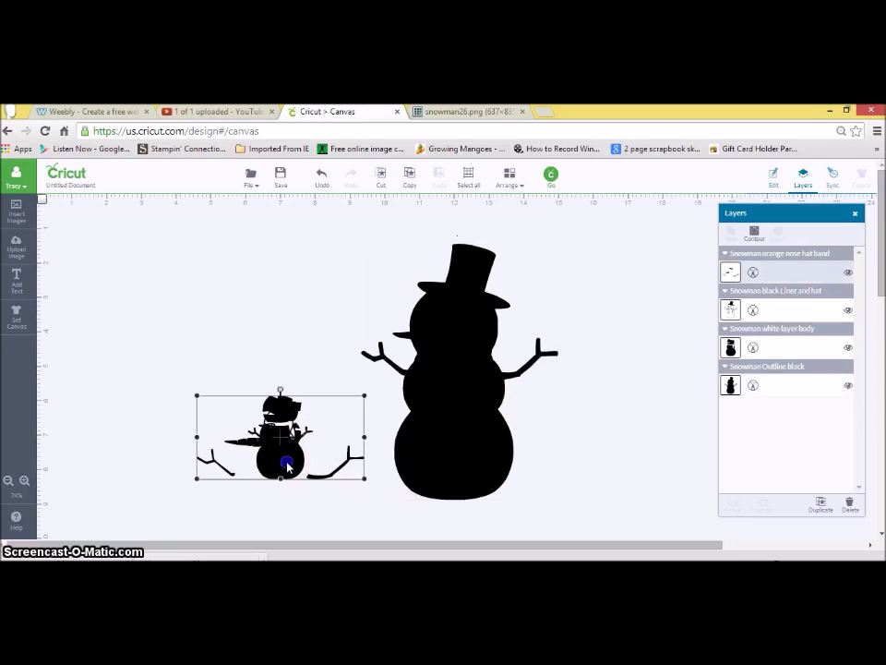
drag(287, 464, 305, 334)
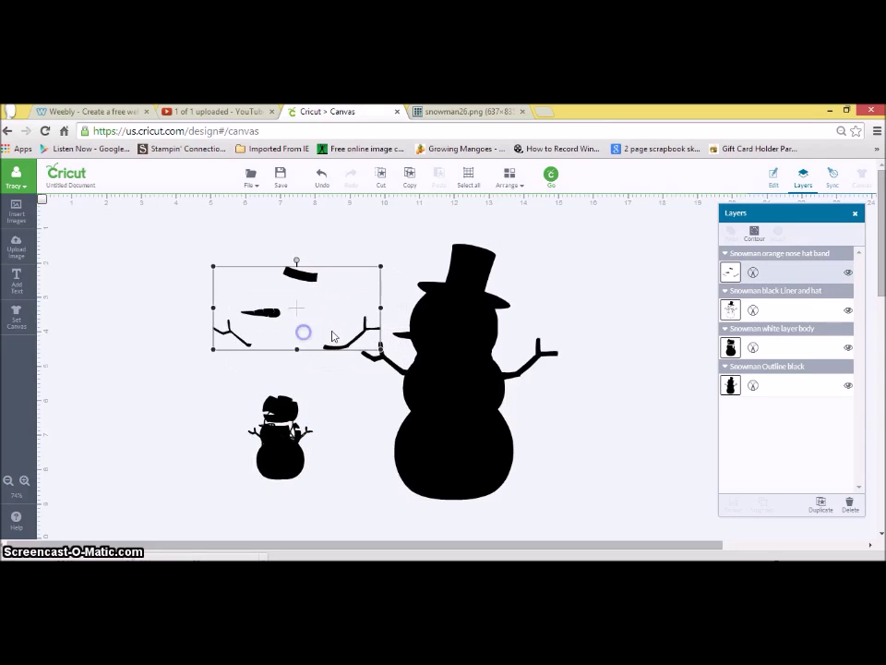
Colour the nose, hat band and arms layer orange and pull the liner snowman left.
click(730, 274)
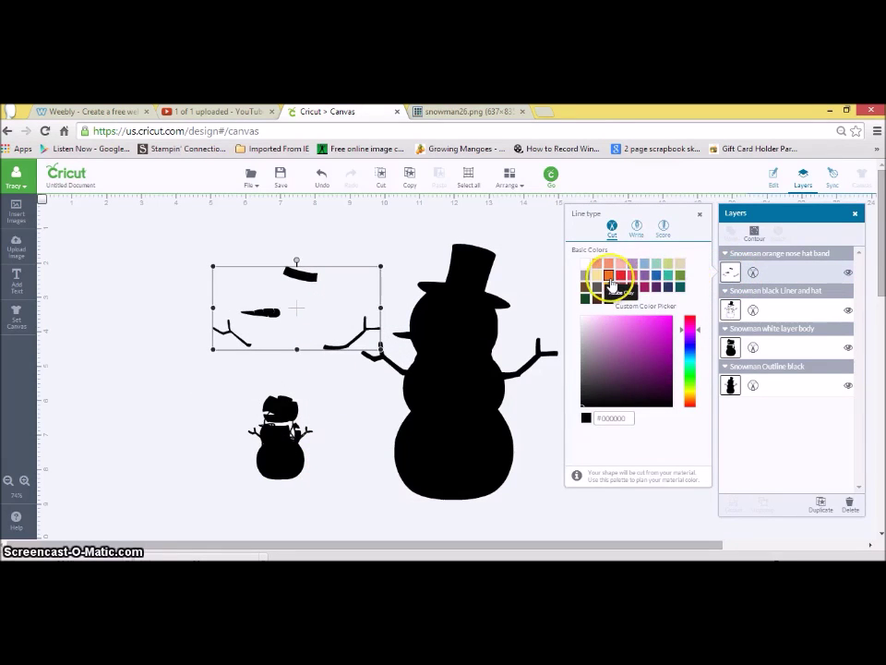
click(611, 281)
click(284, 449)
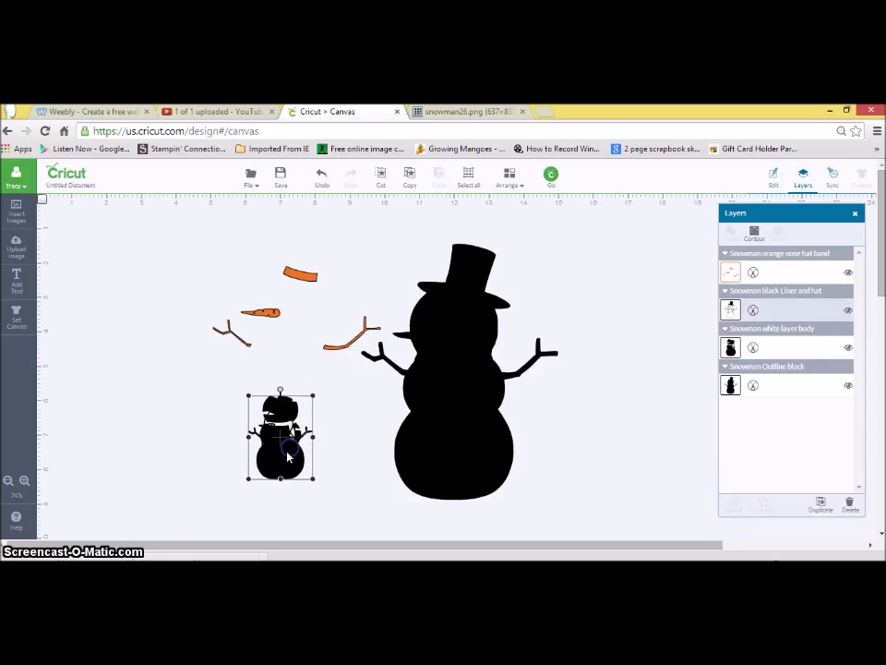
drag(288, 455, 169, 415)
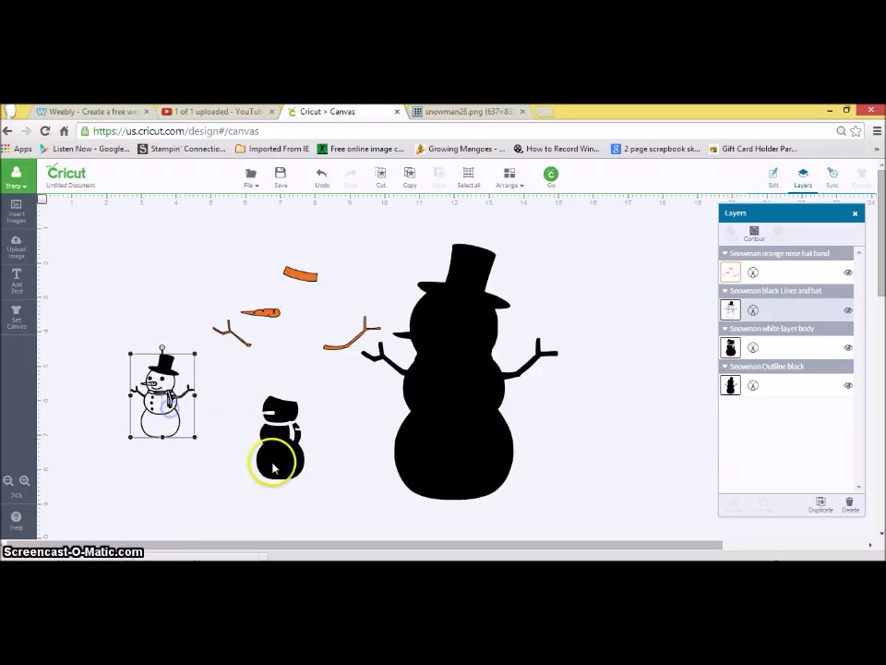
Make the body layer white and place it over the enlarged outline snowman.
click(273, 468)
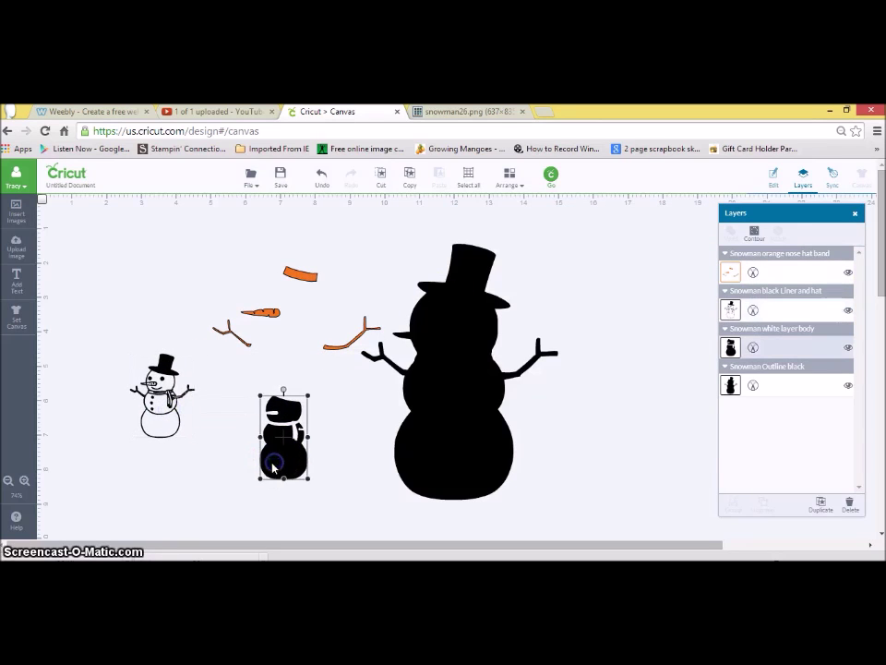
click(732, 349)
click(584, 277)
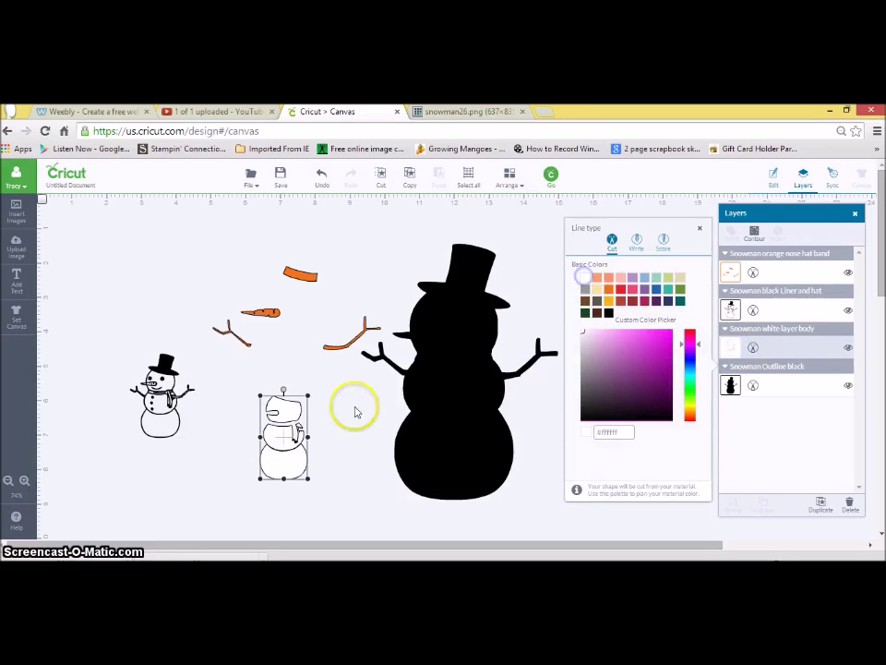
drag(282, 455, 556, 496)
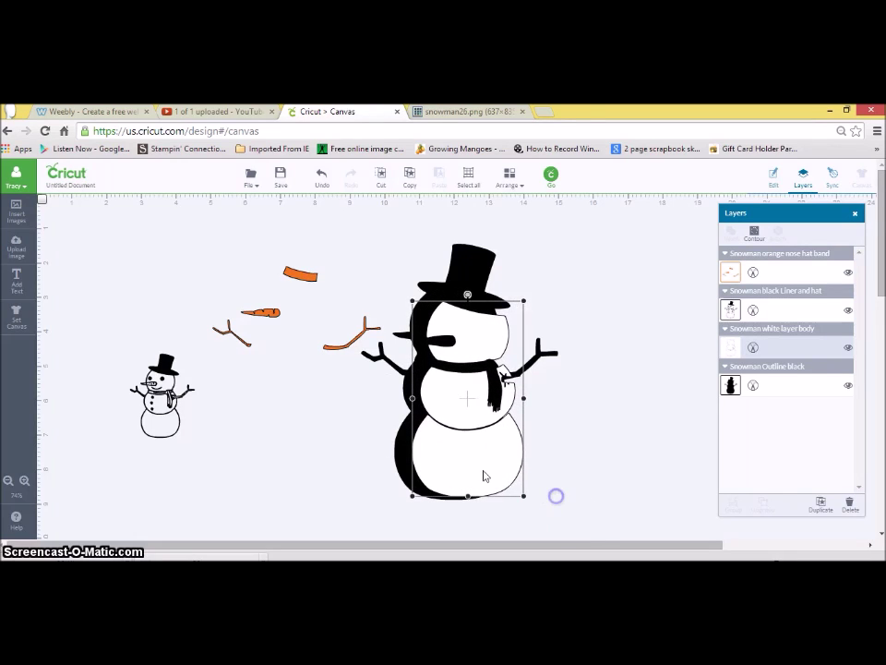
Resize the white body layer to about 3.37 × 5.9 in and align it inside the black outline.
drag(455, 464, 448, 458)
drag(507, 487, 521, 501)
drag(481, 481, 522, 503)
drag(490, 490, 491, 489)
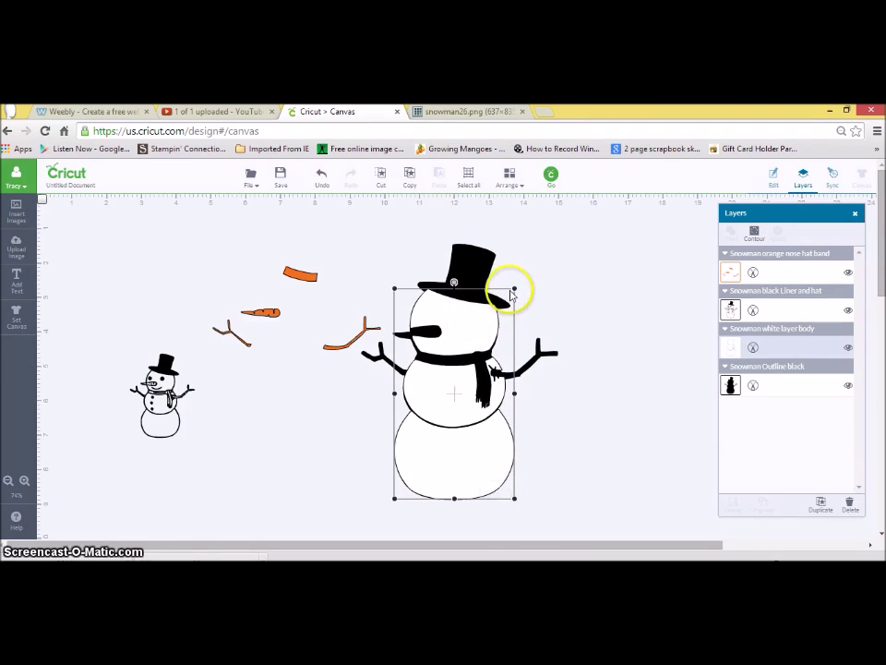
drag(514, 292, 515, 291)
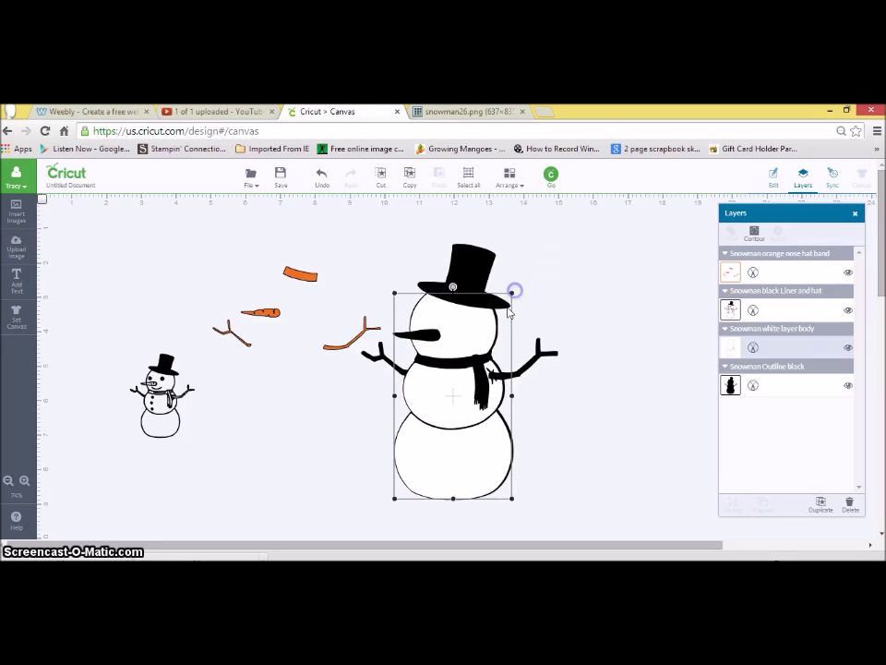
drag(471, 398, 475, 399)
click(665, 485)
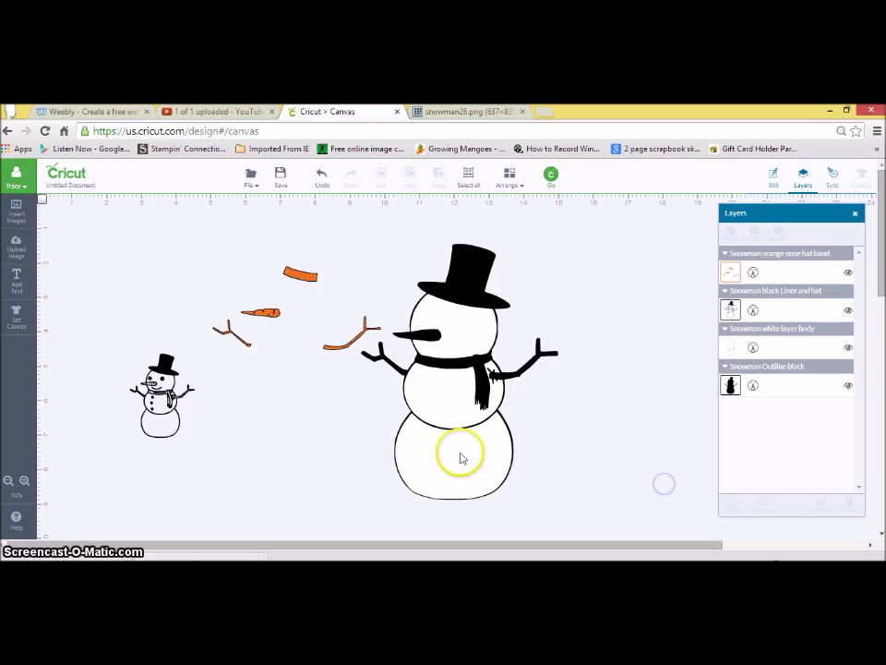
Move the orange nose, hat band and arms onto the big snowman, sizing them so the nose sits on the face.
drag(269, 319, 425, 351)
drag(537, 291, 583, 259)
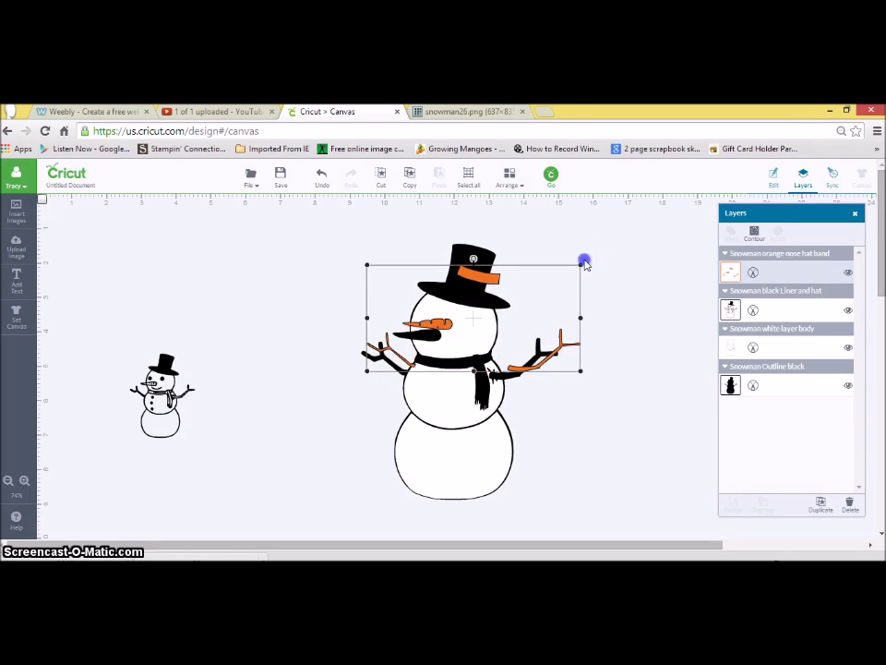
drag(504, 349, 497, 357)
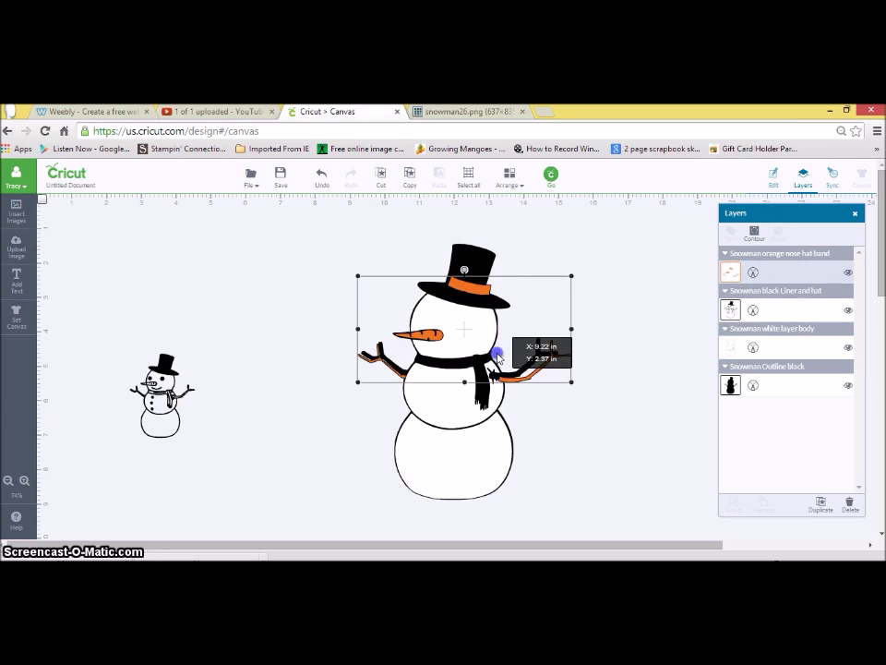
drag(358, 380, 360, 384)
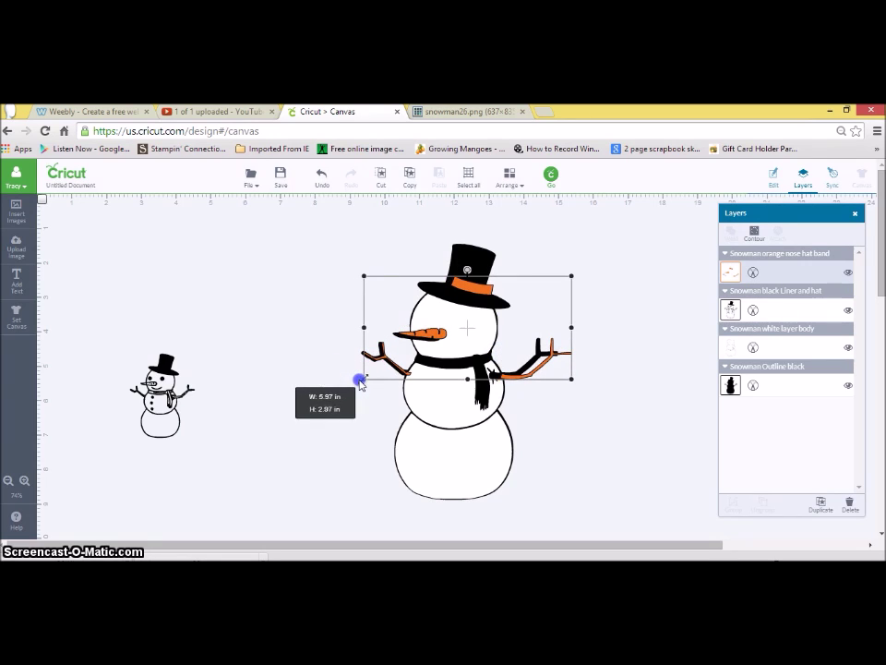
drag(432, 369, 428, 368)
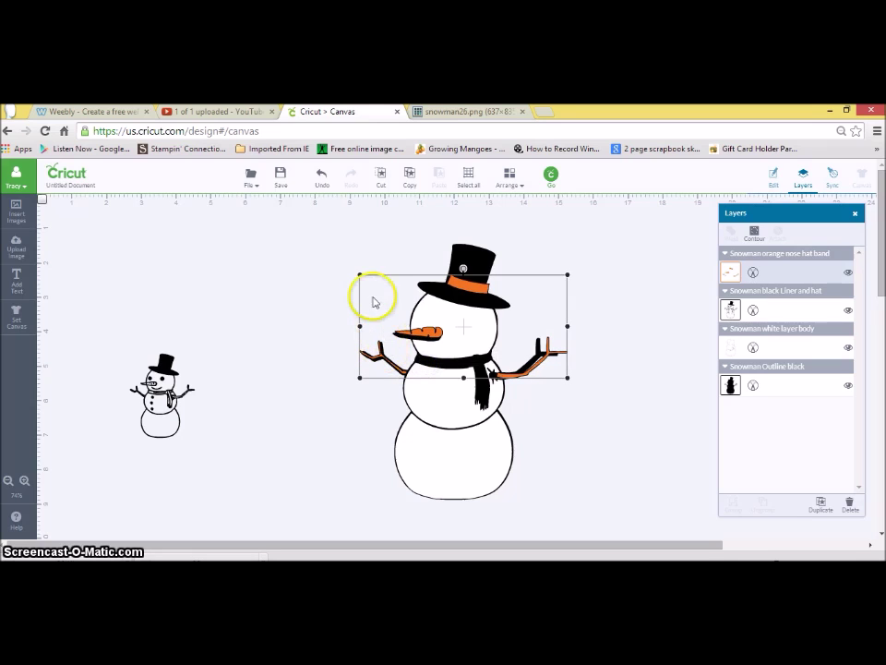
drag(359, 276, 362, 277)
drag(451, 330, 448, 336)
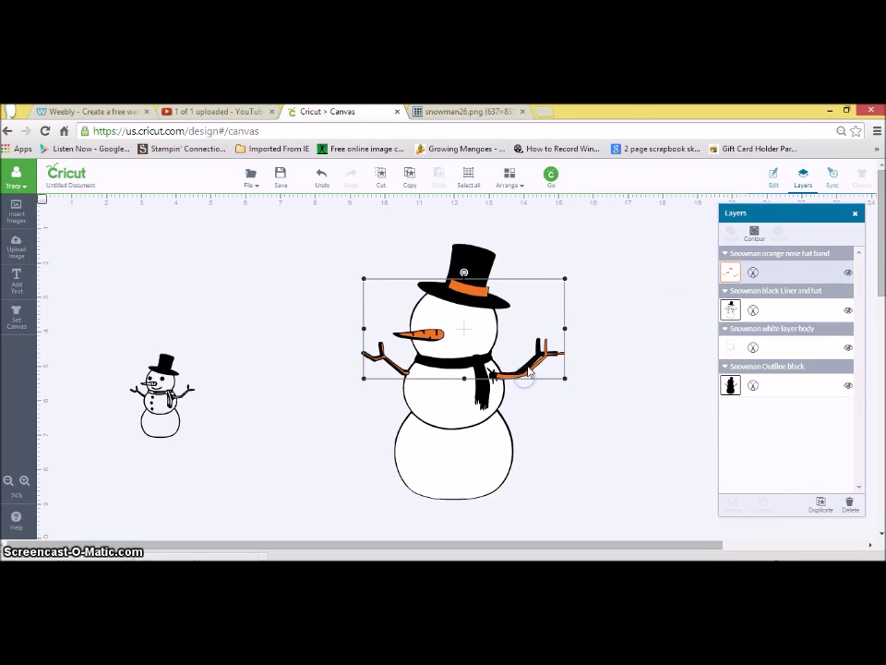
drag(527, 375, 521, 373)
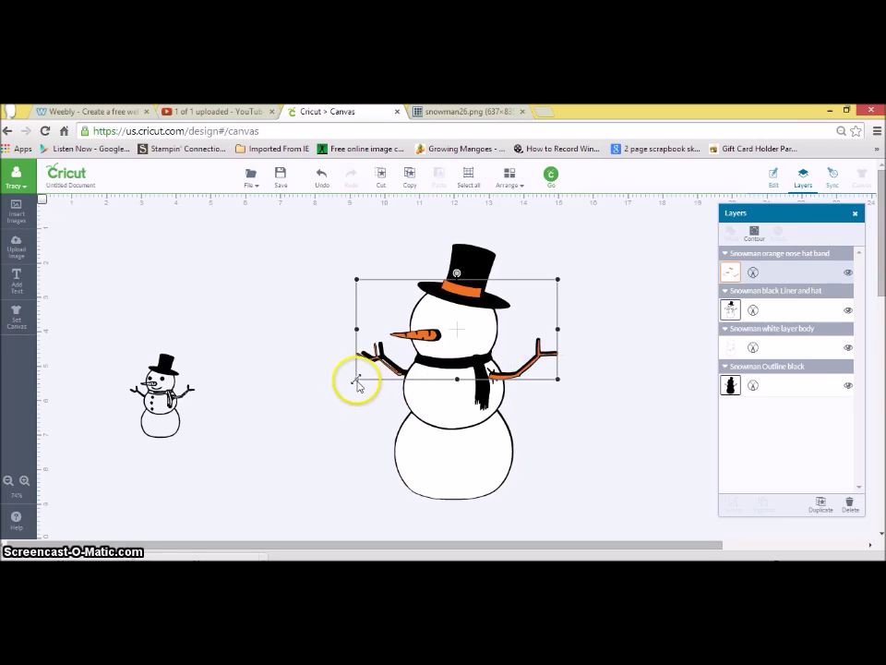
drag(357, 378, 359, 377)
drag(442, 358, 441, 364)
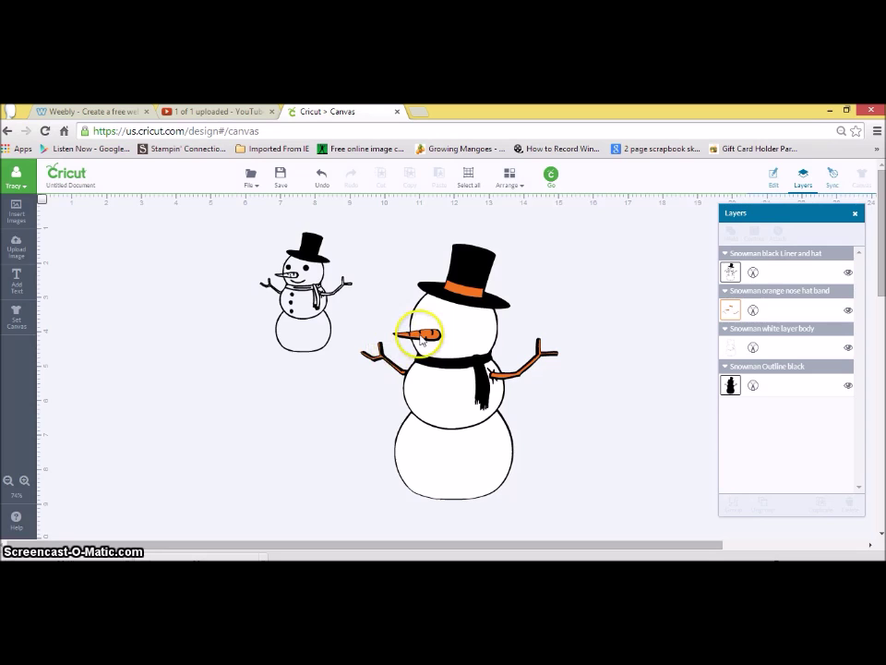
Move the orange pieces aside, then scale the black liner snowman to fit over the body.
drag(420, 337, 642, 334)
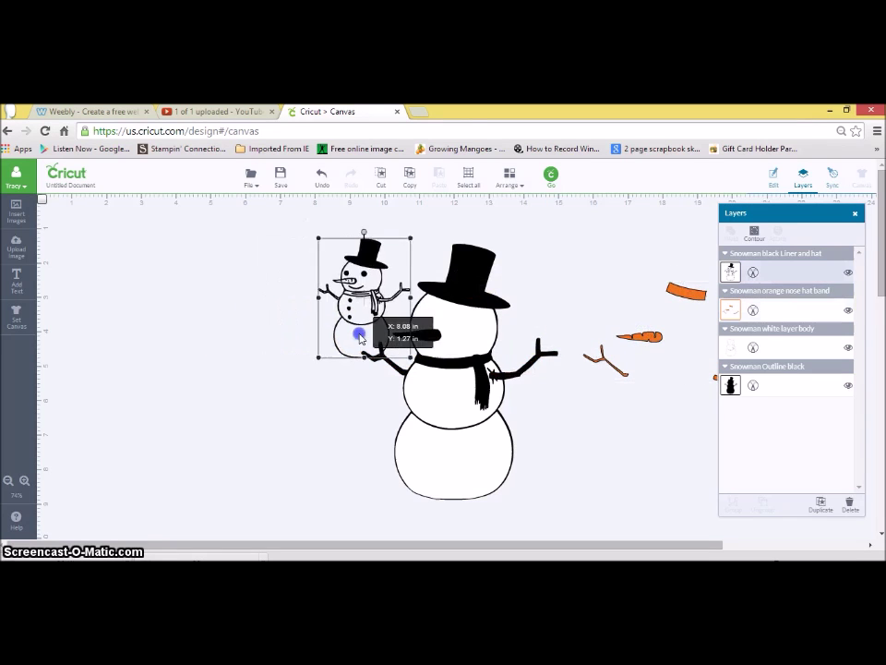
drag(360, 337, 425, 385)
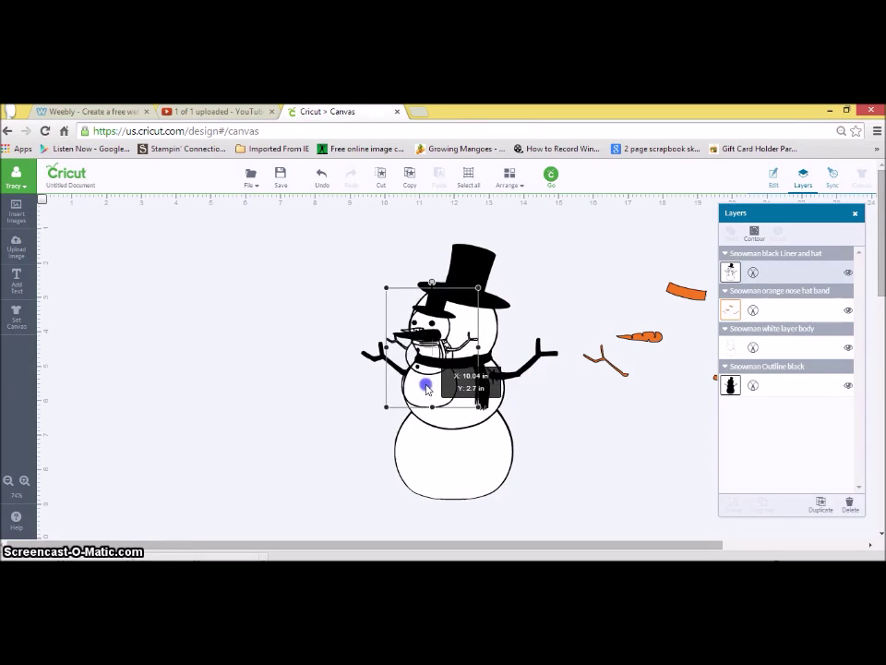
drag(421, 390, 421, 391)
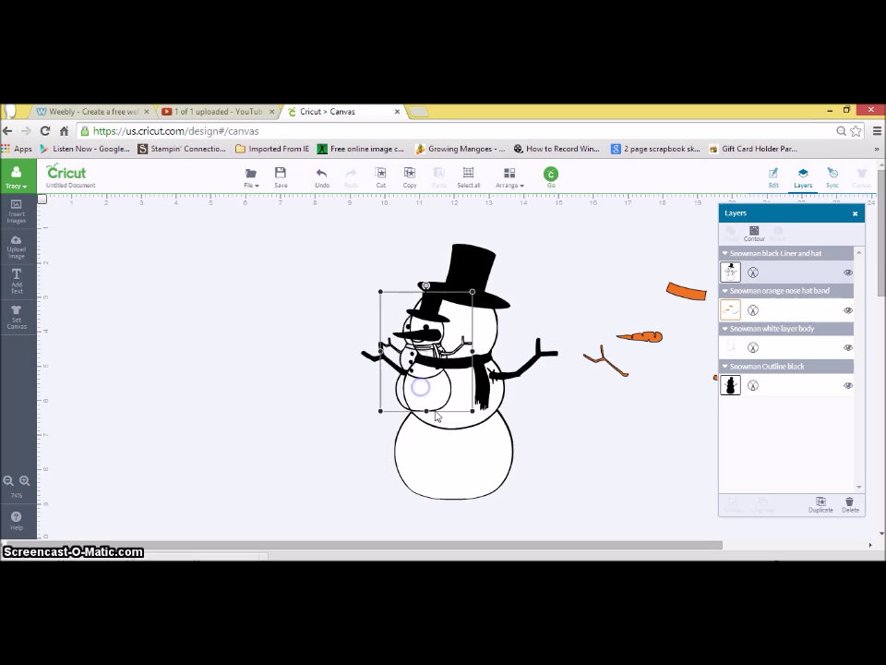
drag(471, 413, 591, 563)
drag(504, 509, 479, 444)
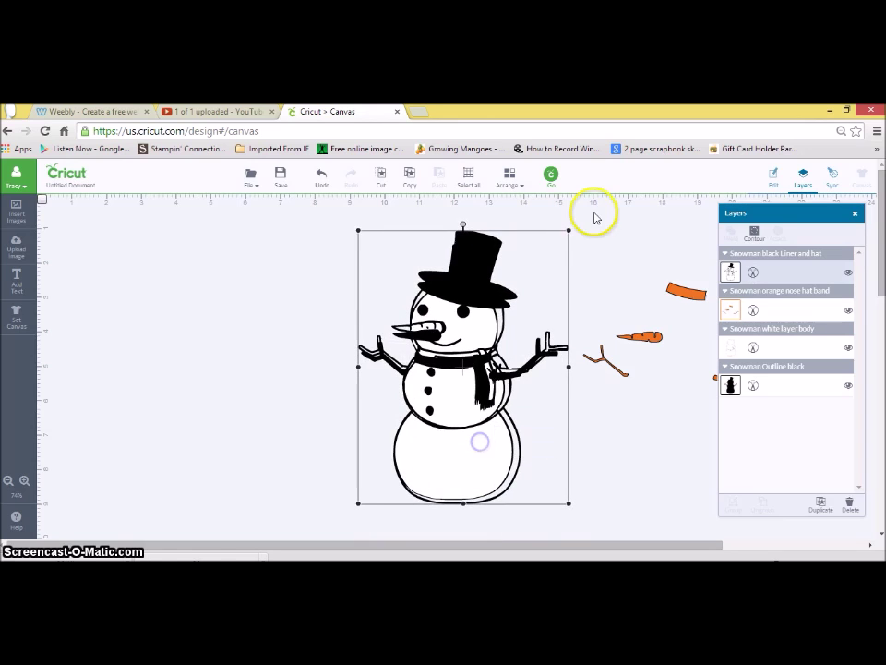
mouse_move(568, 231)
mouse_down()
mouse_move(549, 269)
mouse_move(562, 249)
mouse_up()
Drag the orange pieces back onto the snowman and deselect them.
drag(639, 348, 422, 340)
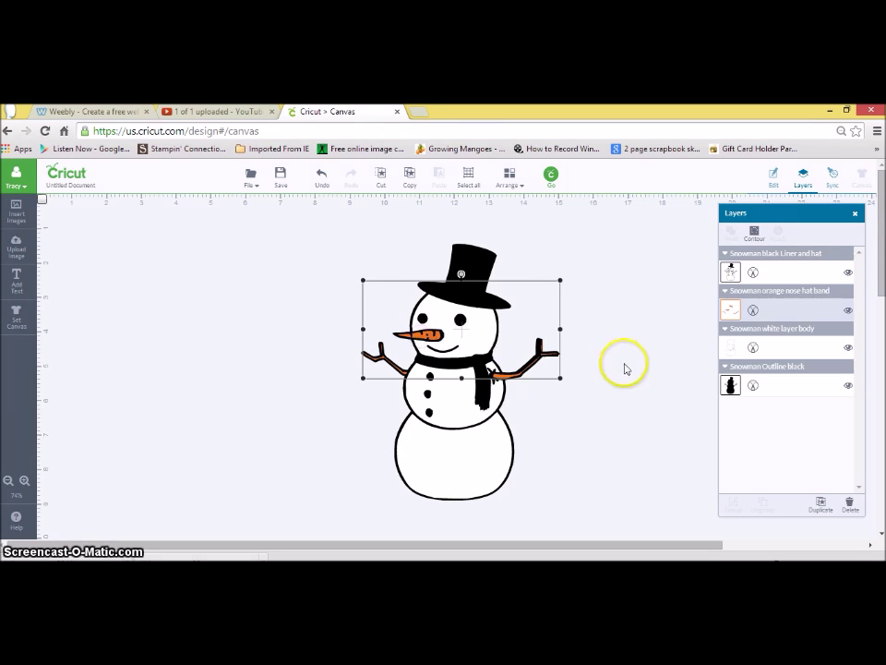
click(629, 424)
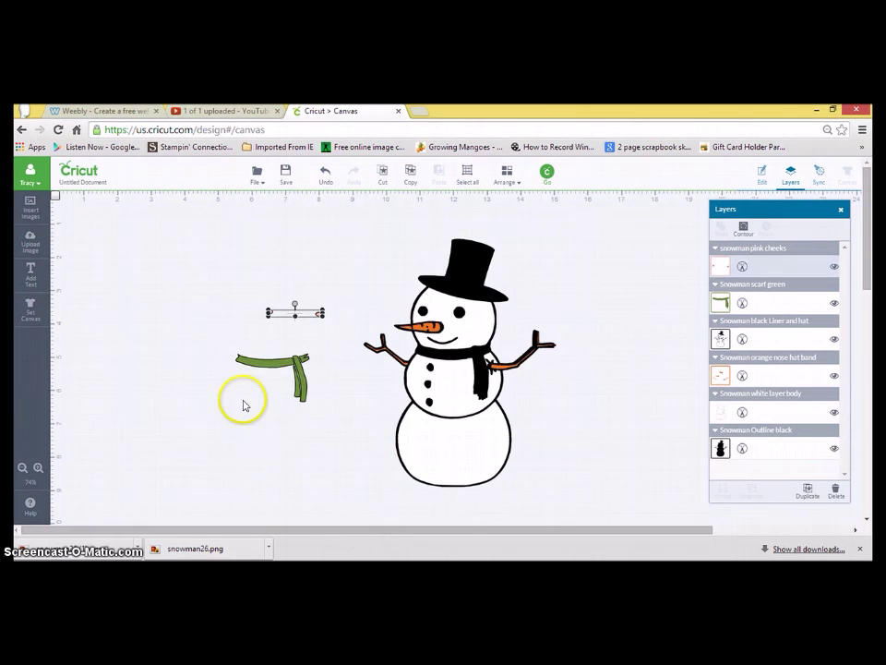
Place the green scarf on the snowman's neck and the pink cheeks on its face.
click(292, 335)
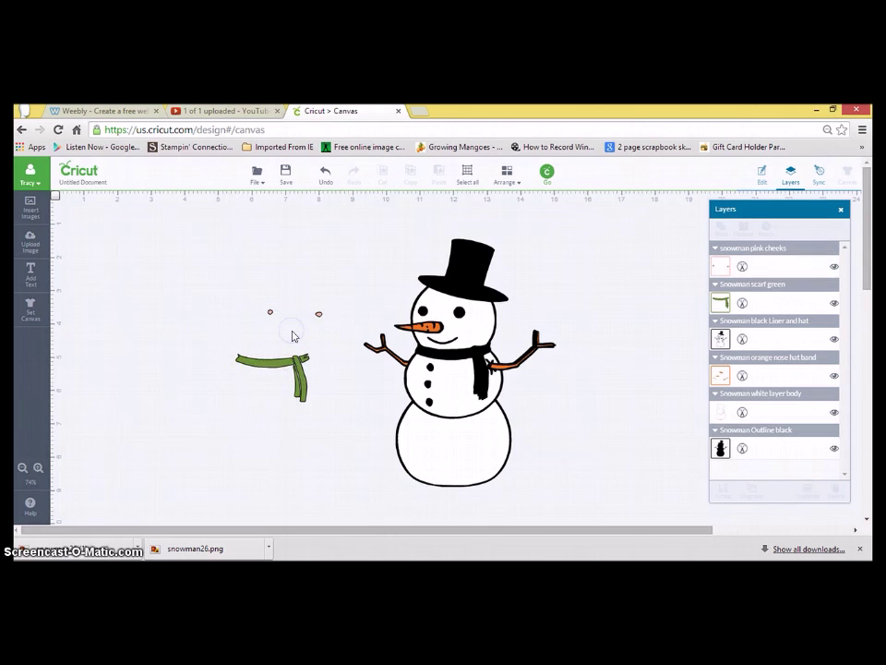
drag(279, 363, 460, 356)
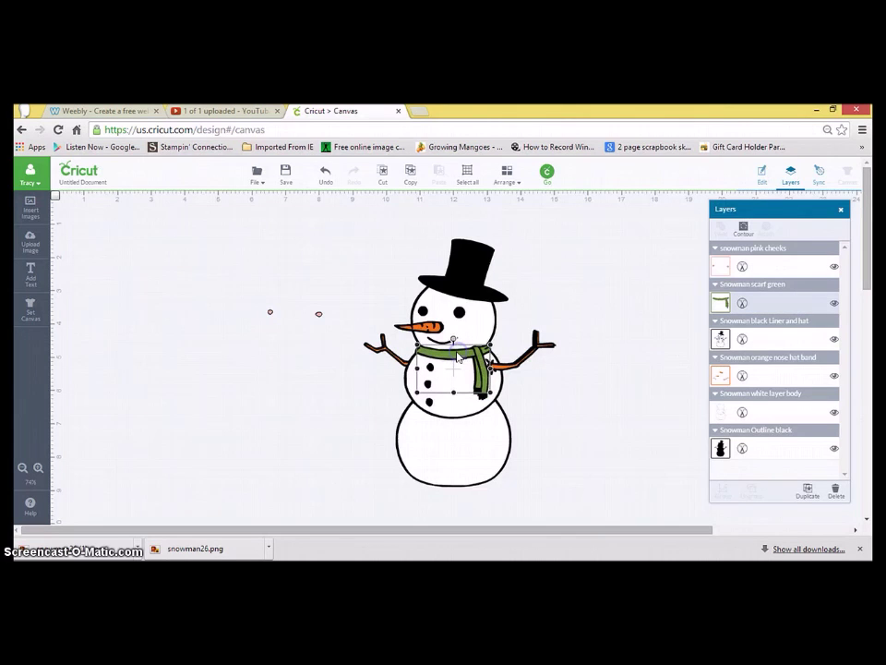
drag(329, 319, 467, 323)
click(587, 306)
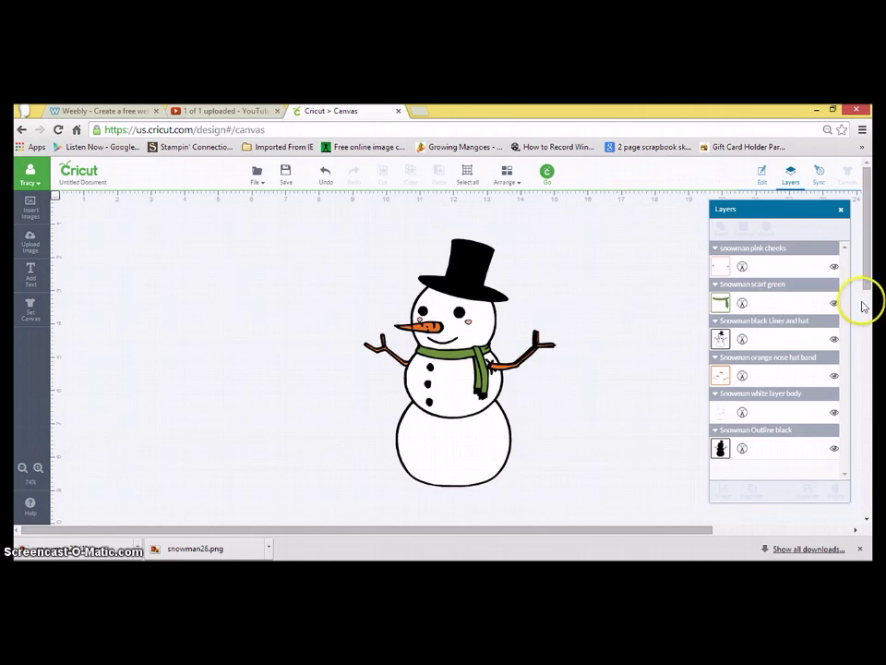
click(850, 474)
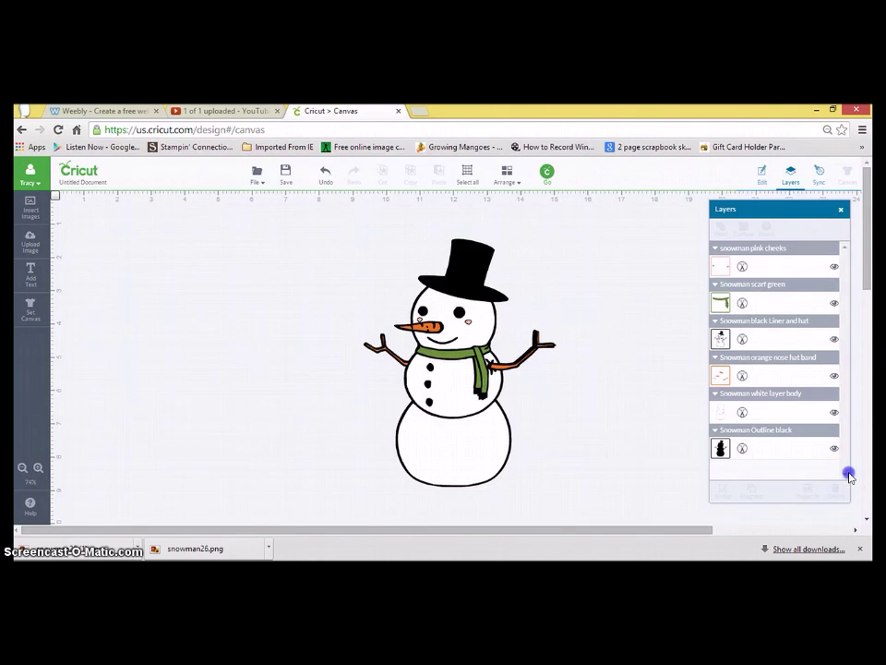
Bring the orange nose and hat band layer to the front with Arrange > Bring to Front.
click(721, 376)
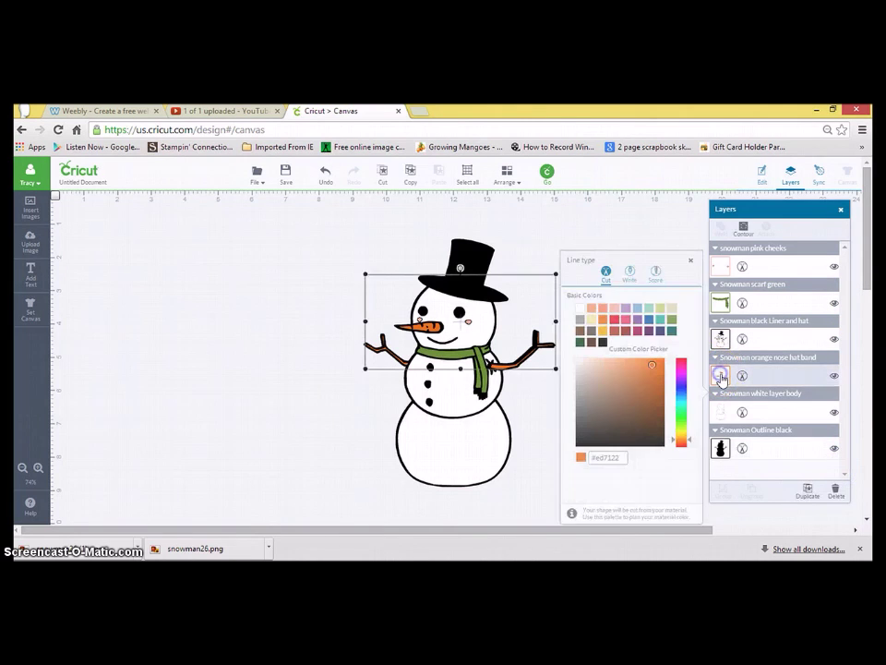
click(507, 175)
click(531, 206)
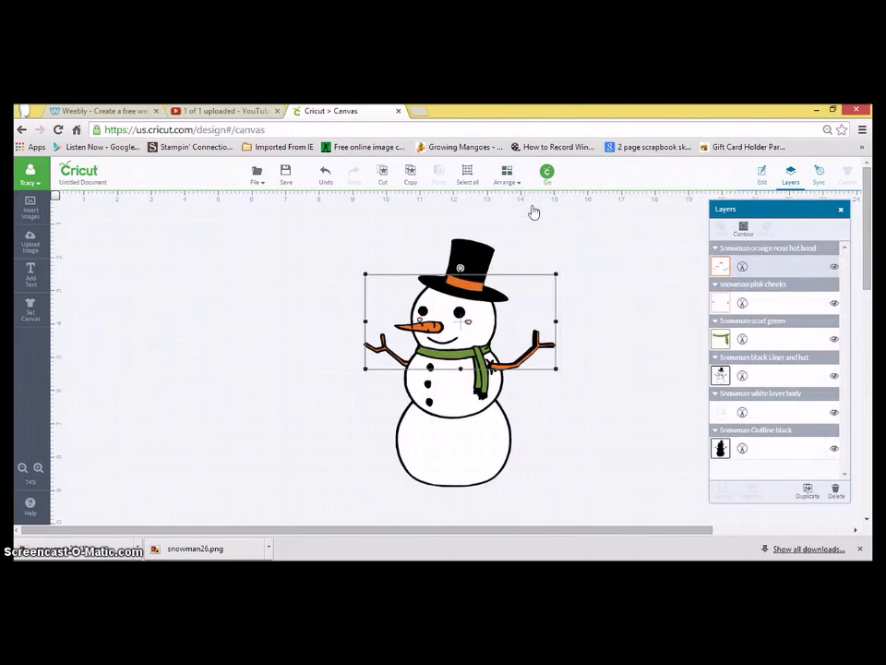
Resize the orange layer to 5.75 × 2.86 in and nudge it into place on the hat.
click(531, 312)
drag(531, 312, 528, 311)
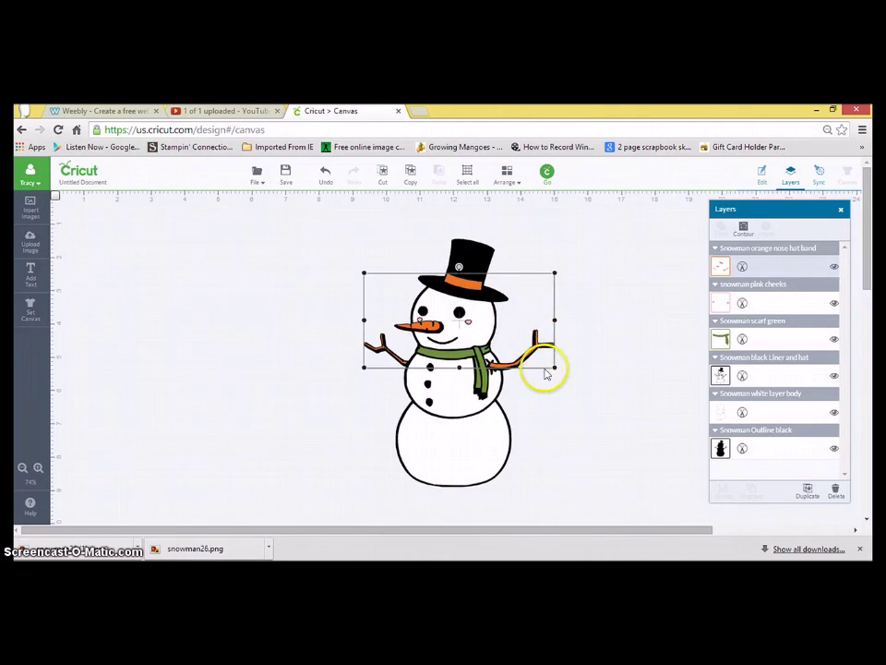
mouse_move(554, 368)
mouse_down()
mouse_move(563, 374)
mouse_move(544, 366)
mouse_up()
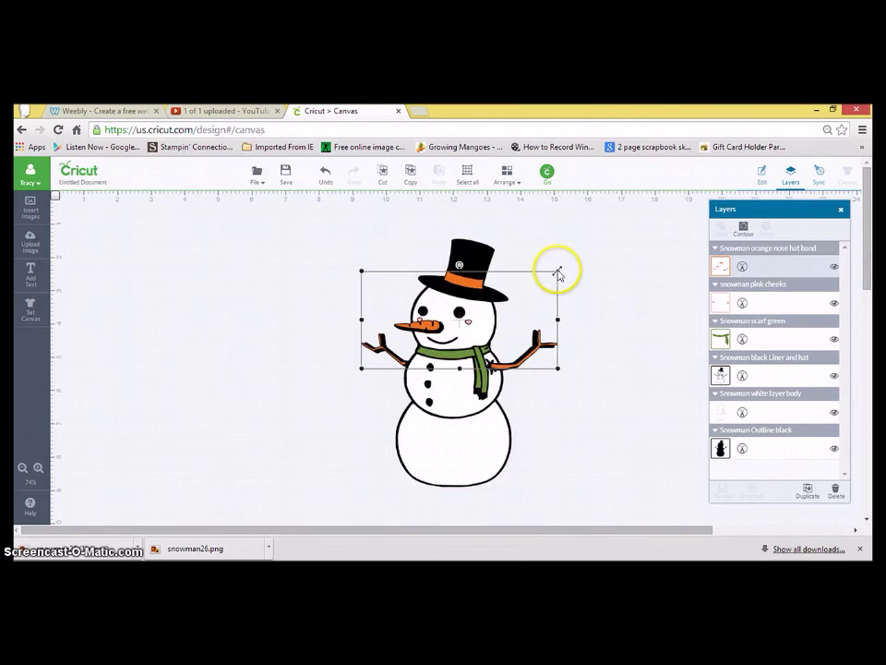
drag(557, 273, 561, 274)
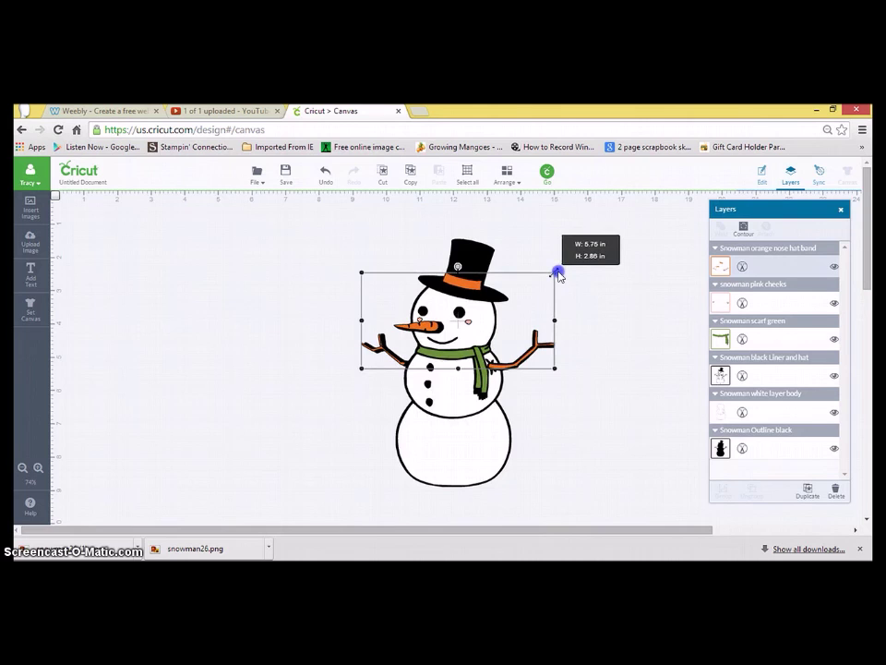
drag(558, 274, 544, 296)
click(580, 390)
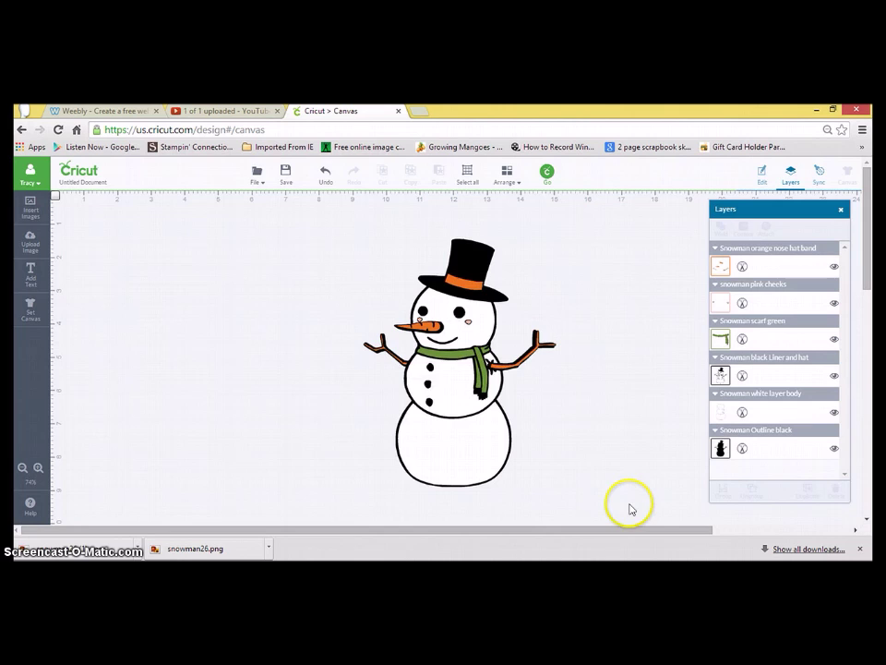
drag(315, 211, 587, 502)
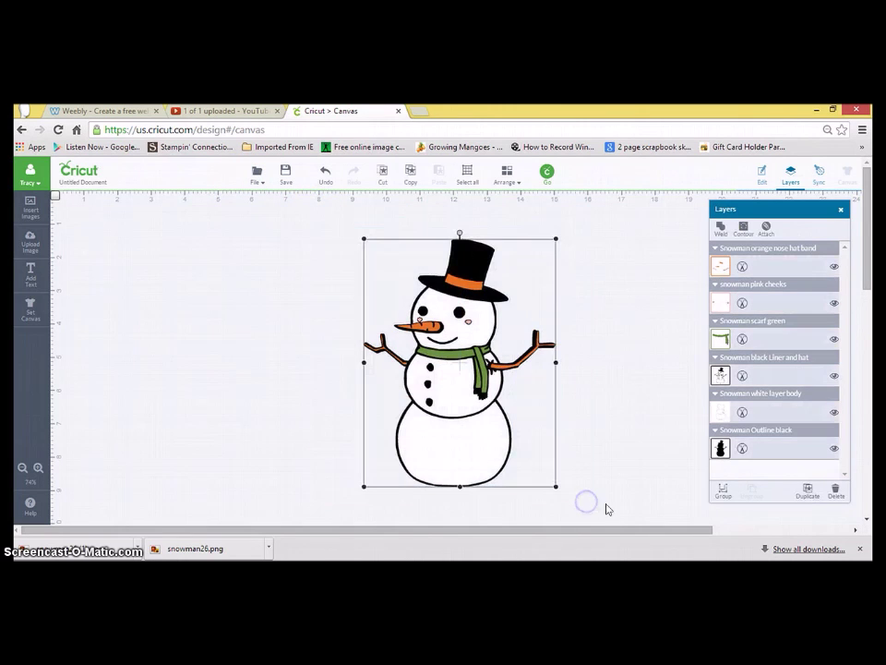
Group all six snowman layers, then shrink and rotate the grouped snowman.
click(720, 498)
click(448, 325)
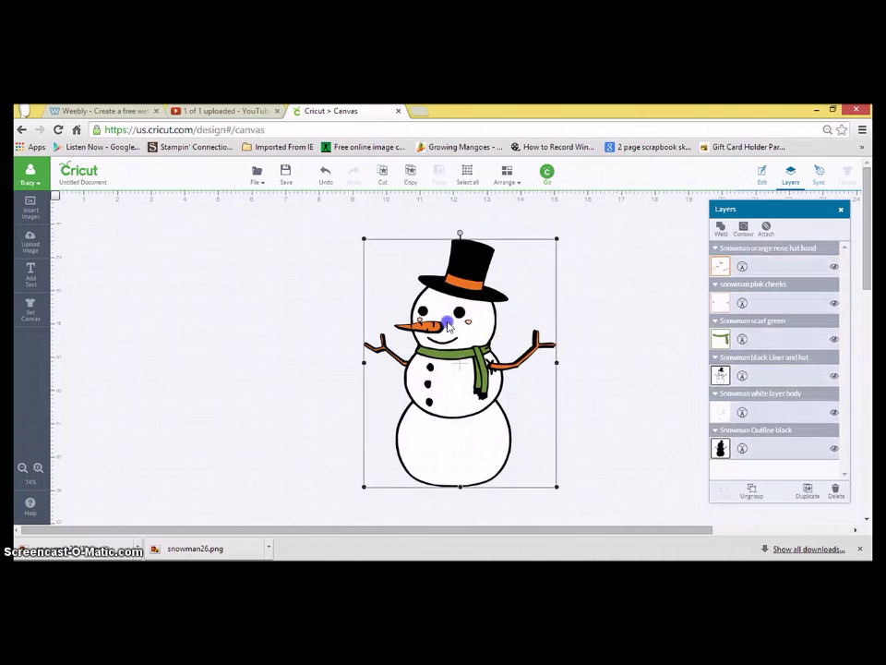
drag(557, 239, 564, 307)
mouse_move(428, 314)
mouse_down()
mouse_move(389, 307)
mouse_move(385, 314)
mouse_move(504, 310)
mouse_move(429, 303)
mouse_move(433, 311)
mouse_move(435, 293)
mouse_up()
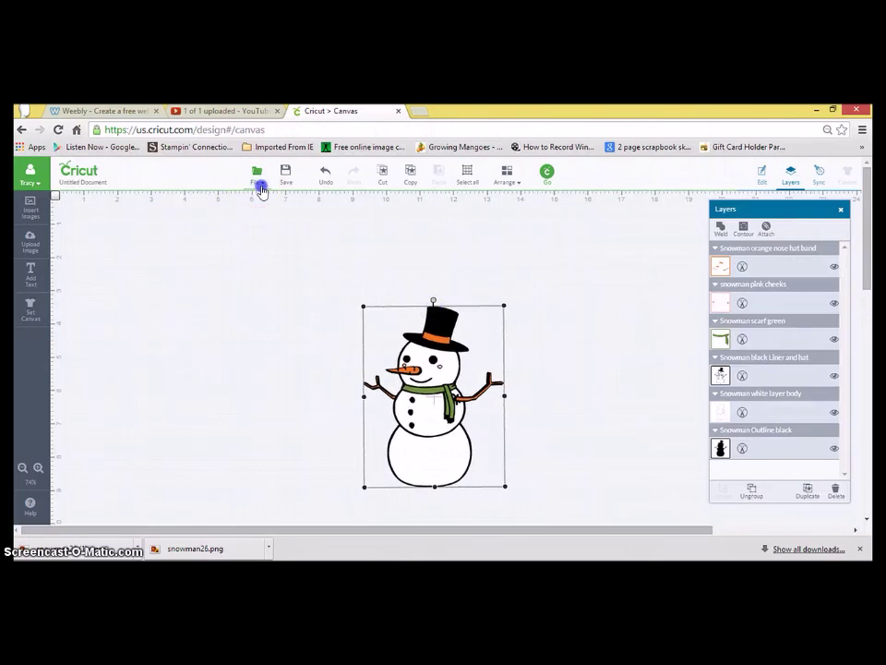
Save the design with Save As under the project name 'snowman'.
click(261, 191)
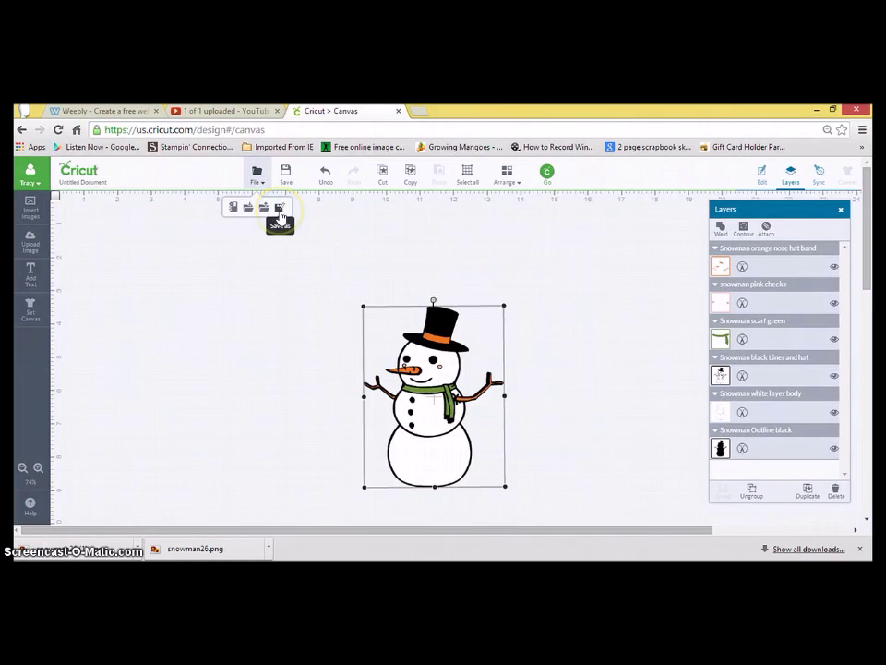
click(280, 210)
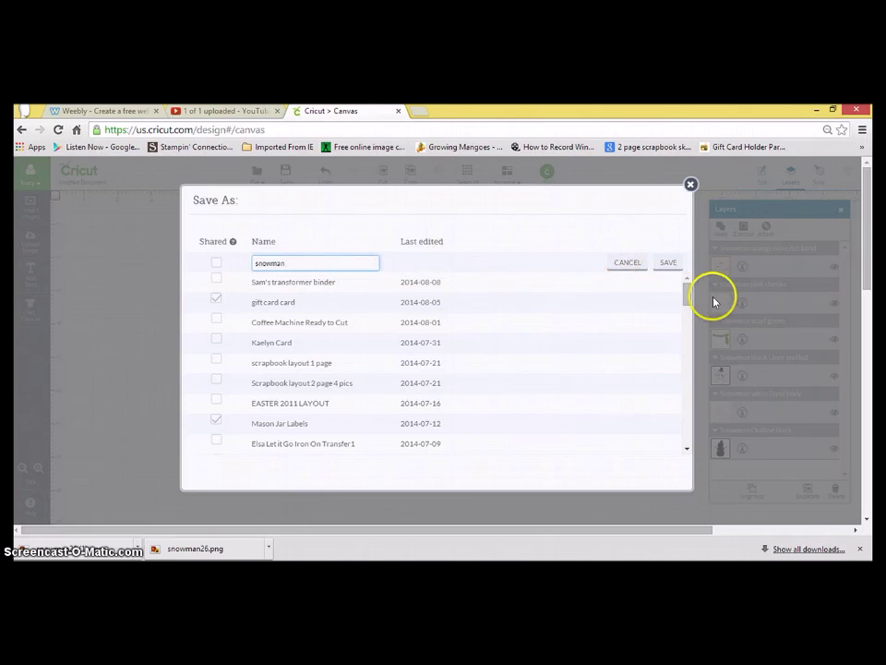
click(672, 266)
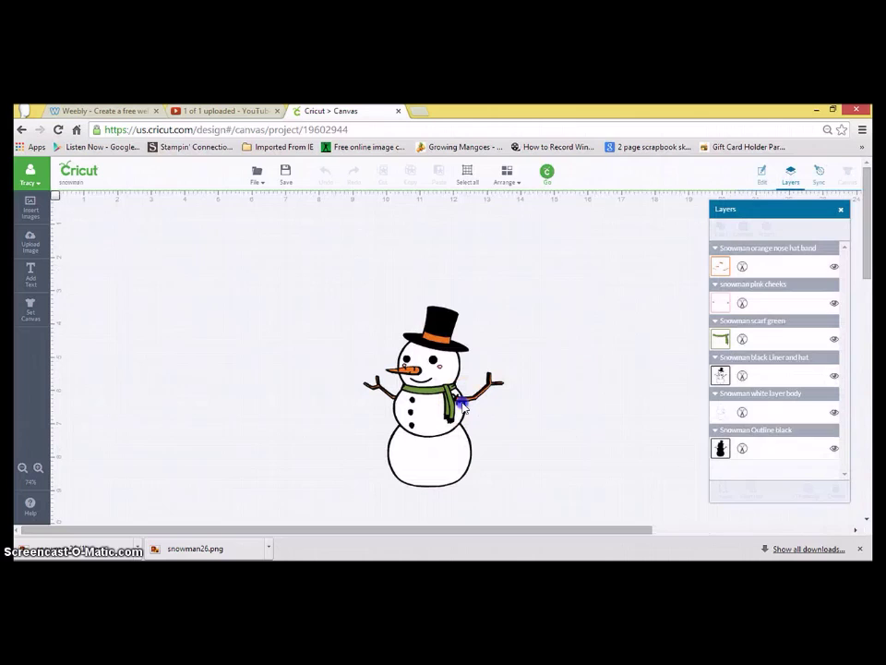
Delete the grouped snowman from the canvas.
click(462, 404)
right_click(463, 401)
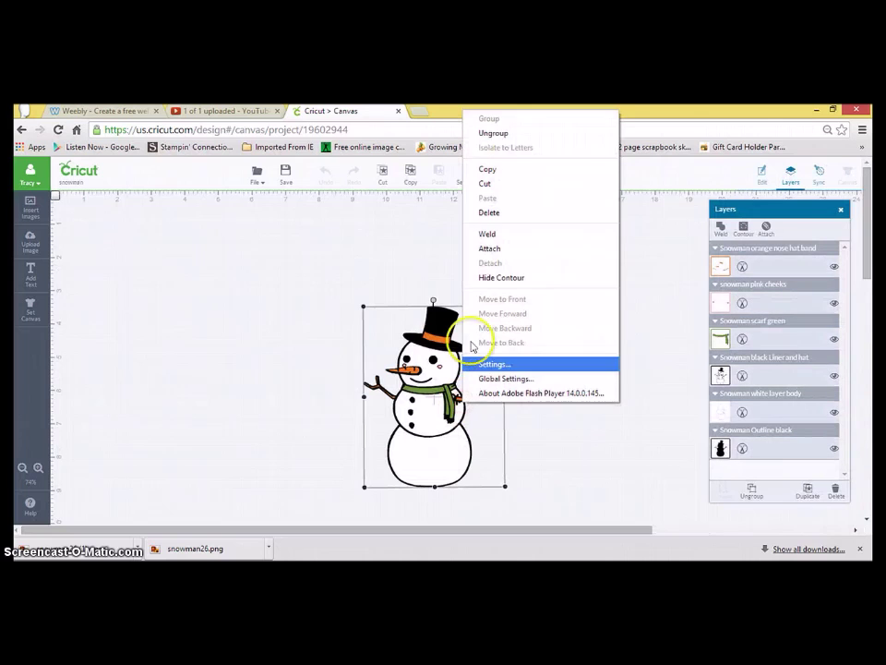
click(500, 213)
Set the canvas to the Cards, rectangle template: bi-fold, vertical, 5.5" x 4.25".
click(31, 309)
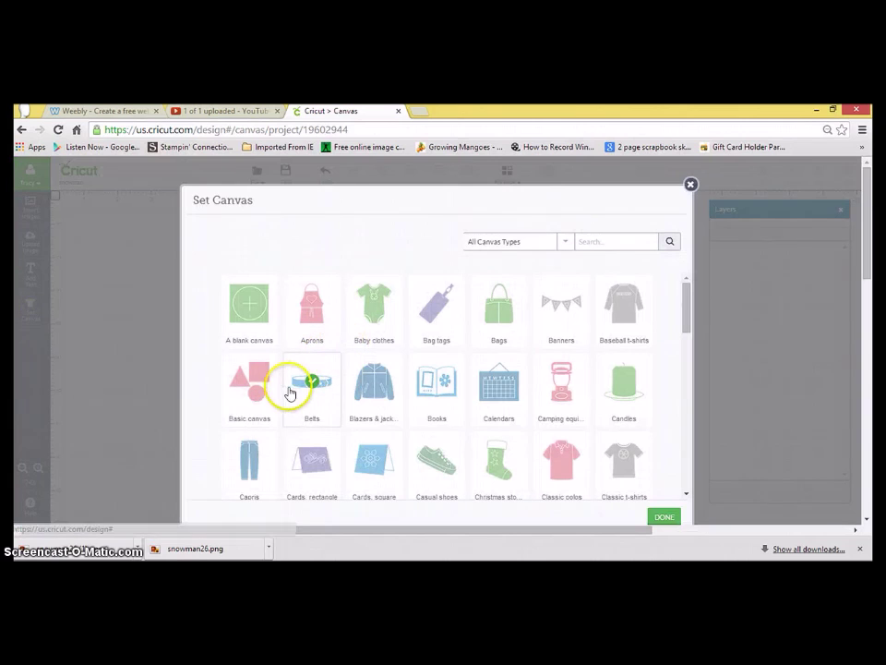
click(330, 470)
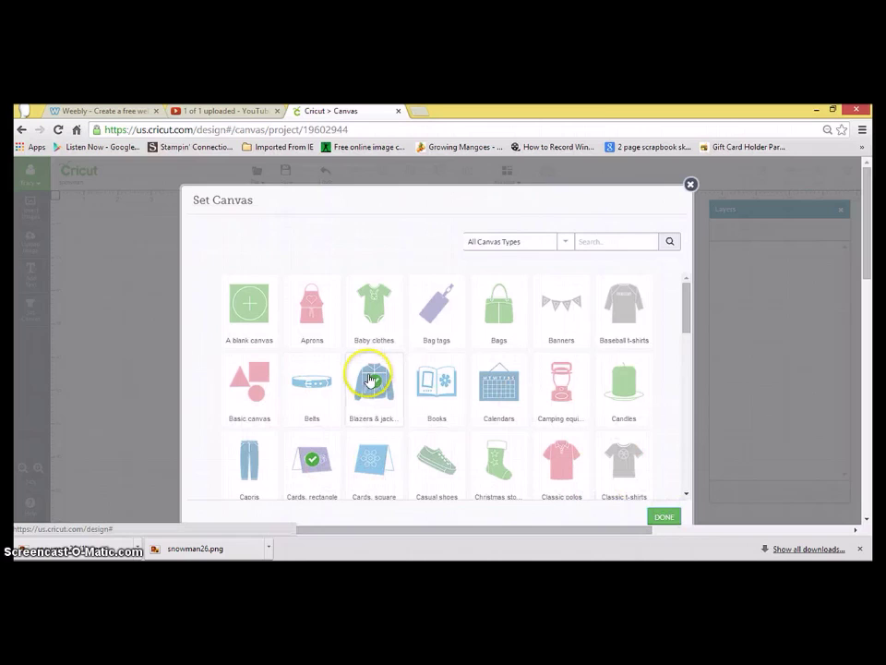
click(666, 517)
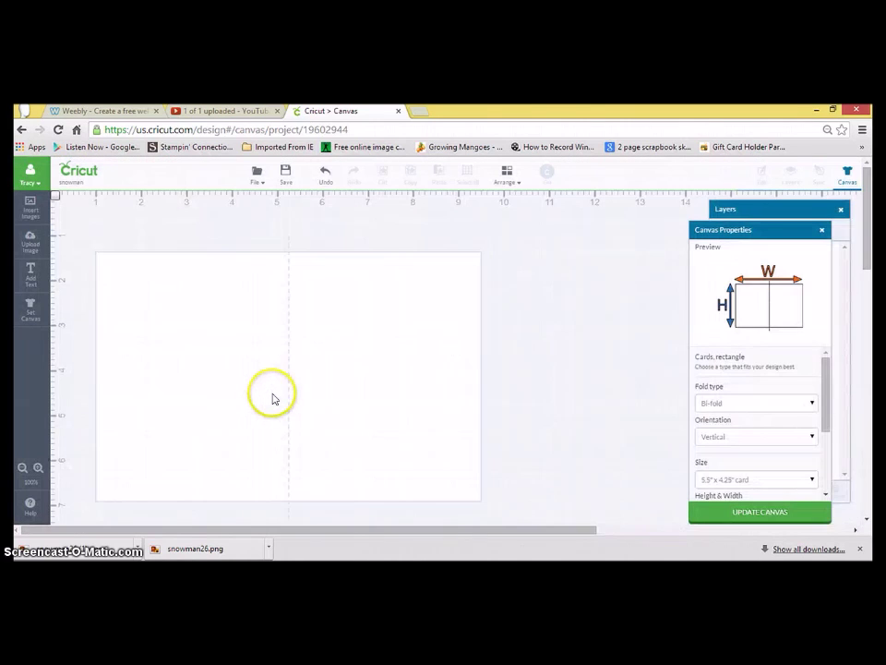
Search images for 'snowman' and insert all six uploaded snowman layer images.
click(30, 205)
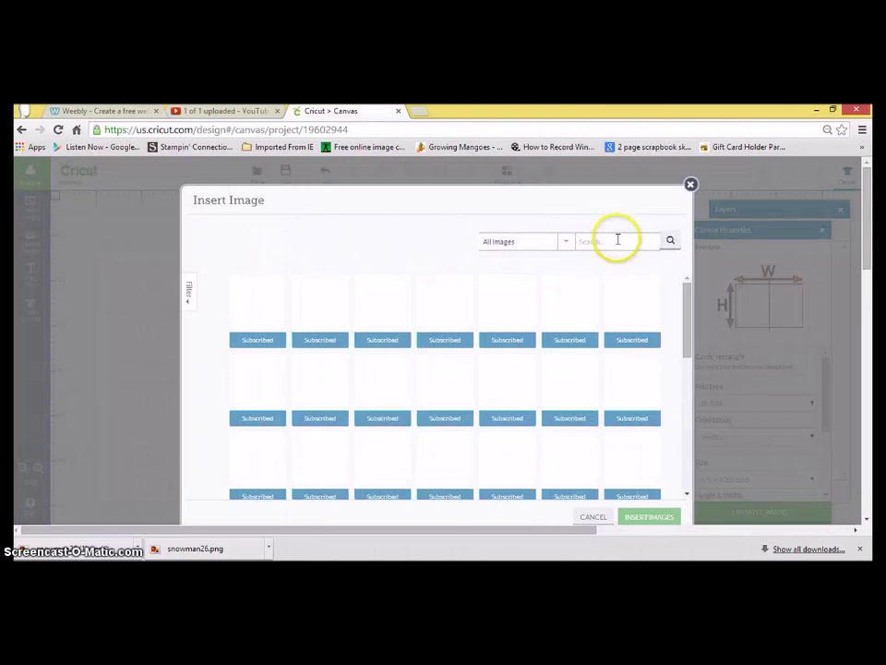
click(616, 241)
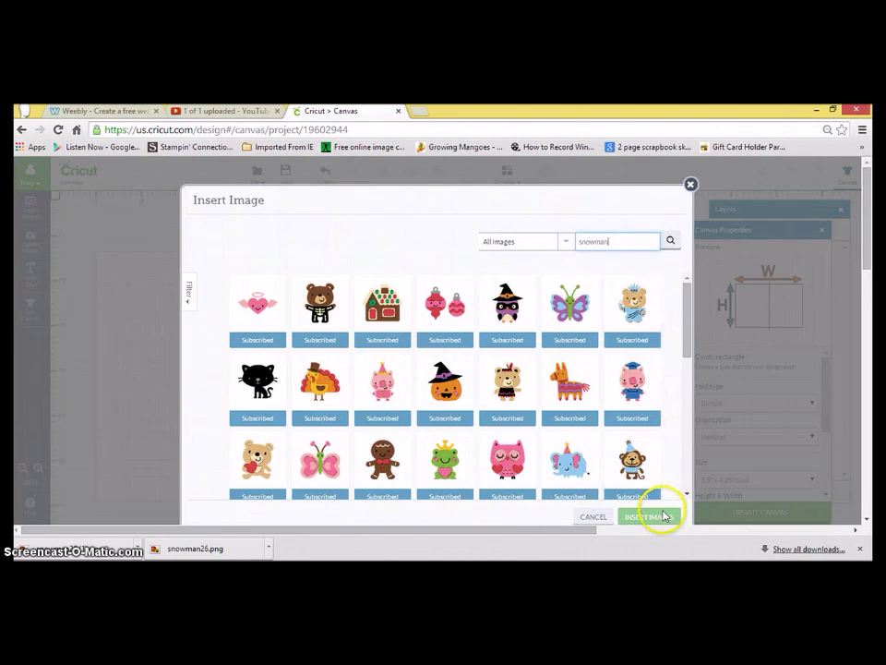
click(672, 242)
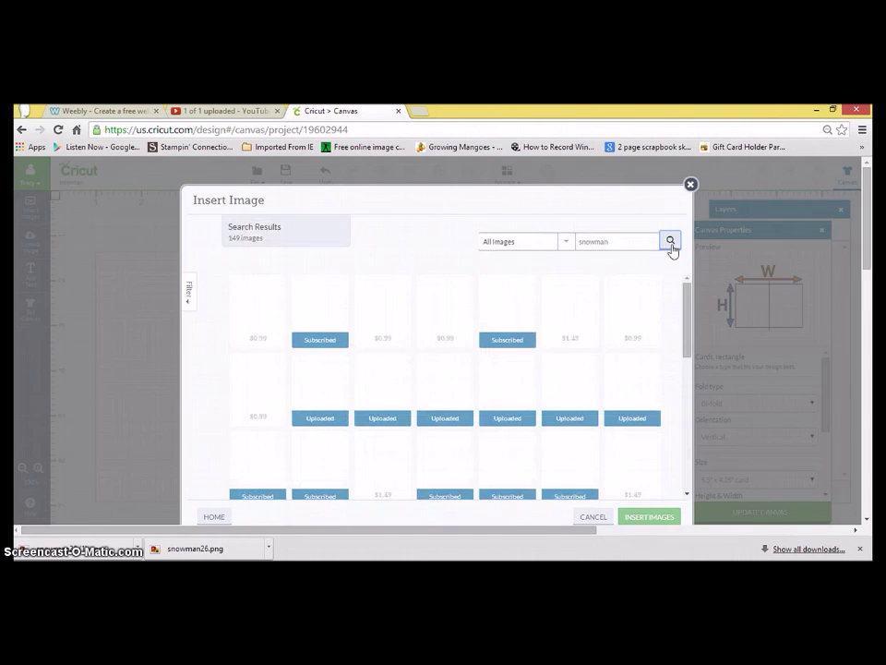
click(576, 385)
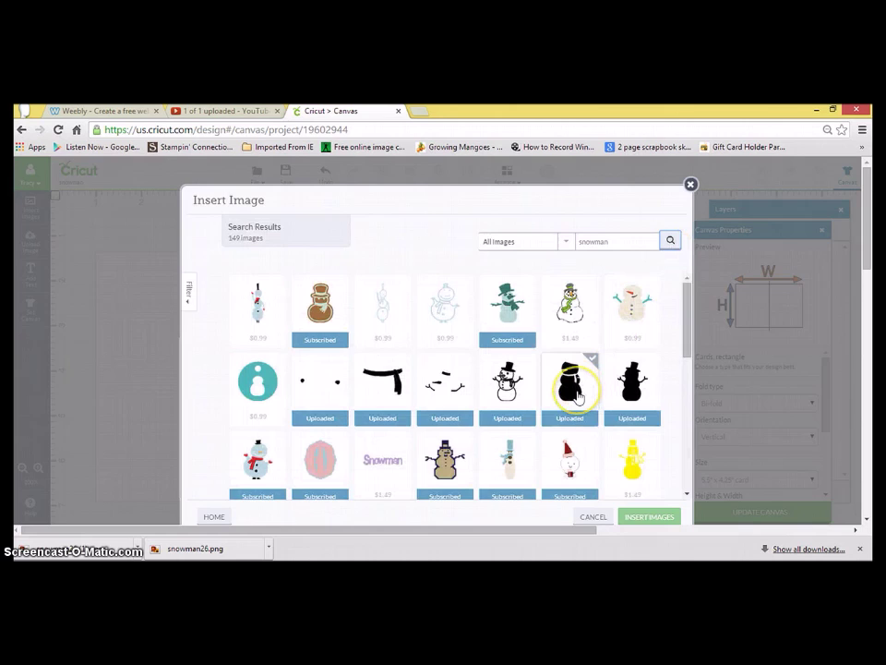
click(507, 383)
click(445, 379)
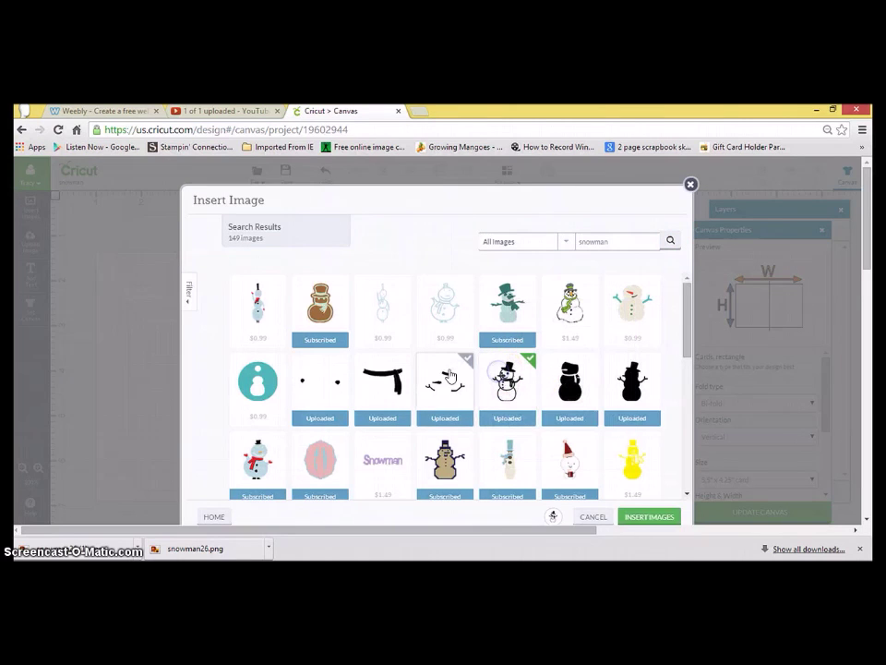
click(386, 378)
click(340, 371)
click(578, 371)
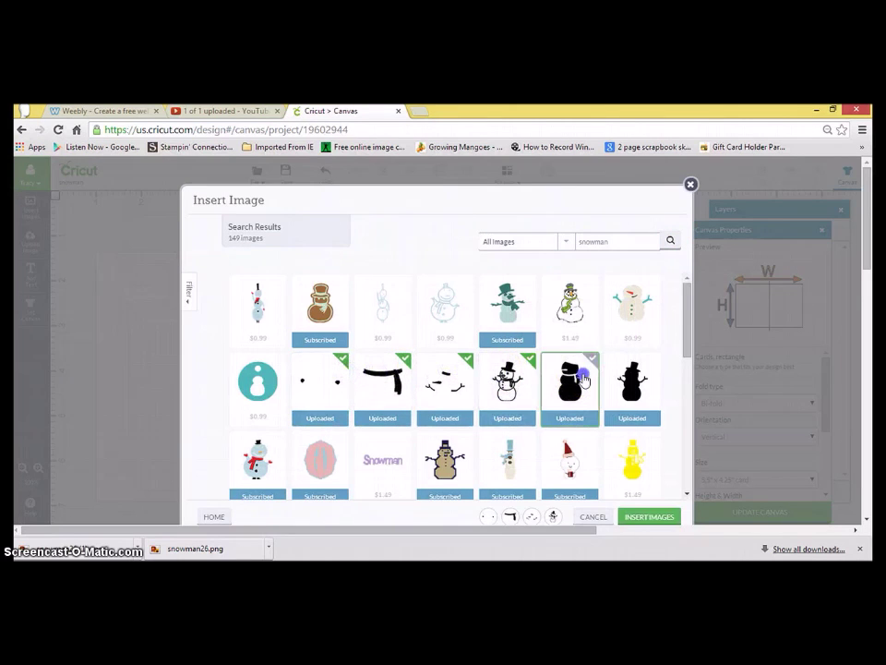
click(648, 515)
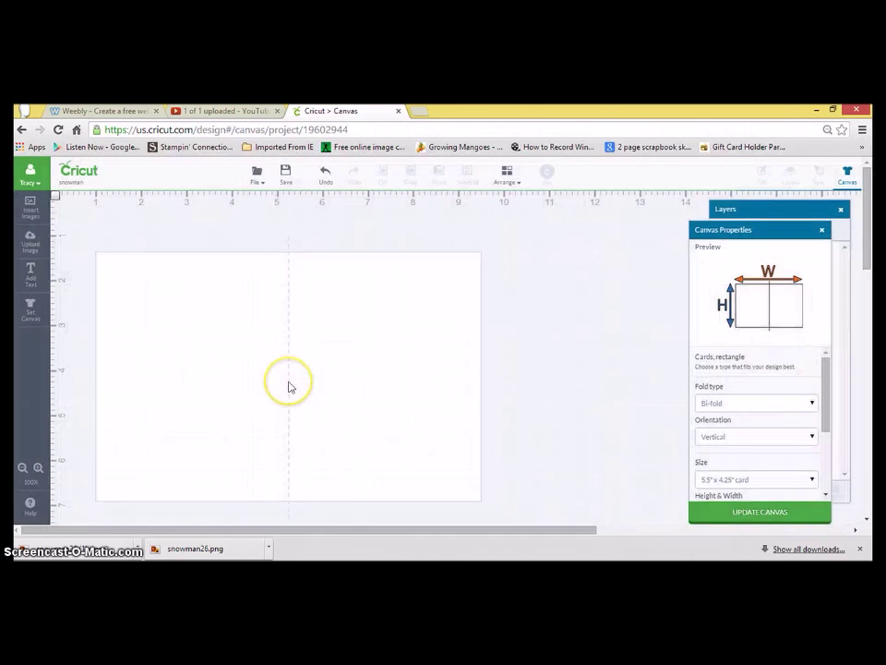
Spread the inserted pieces apart, moving the pink cheeks toward the card top.
drag(299, 373, 405, 355)
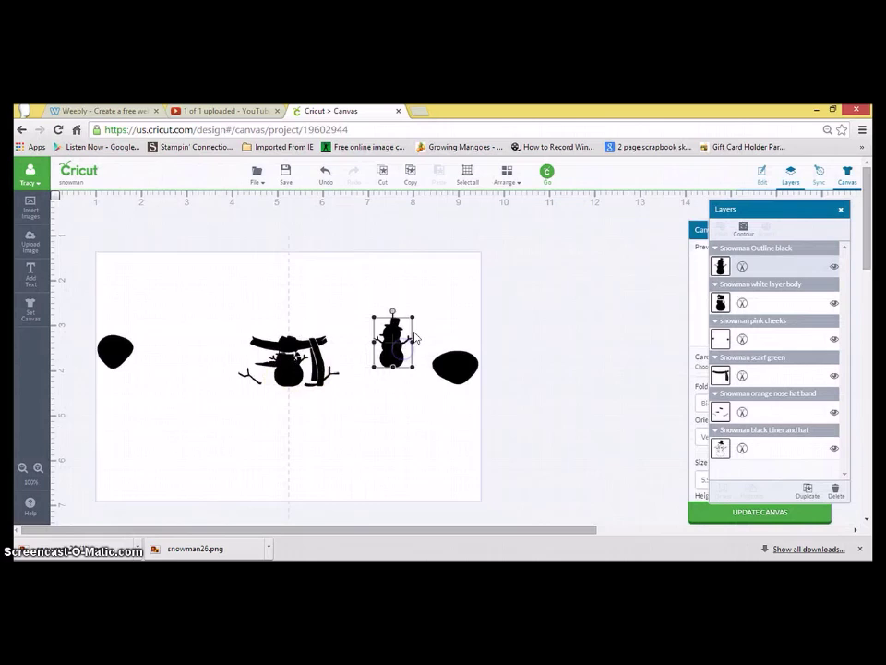
drag(289, 371, 357, 427)
drag(323, 365, 389, 307)
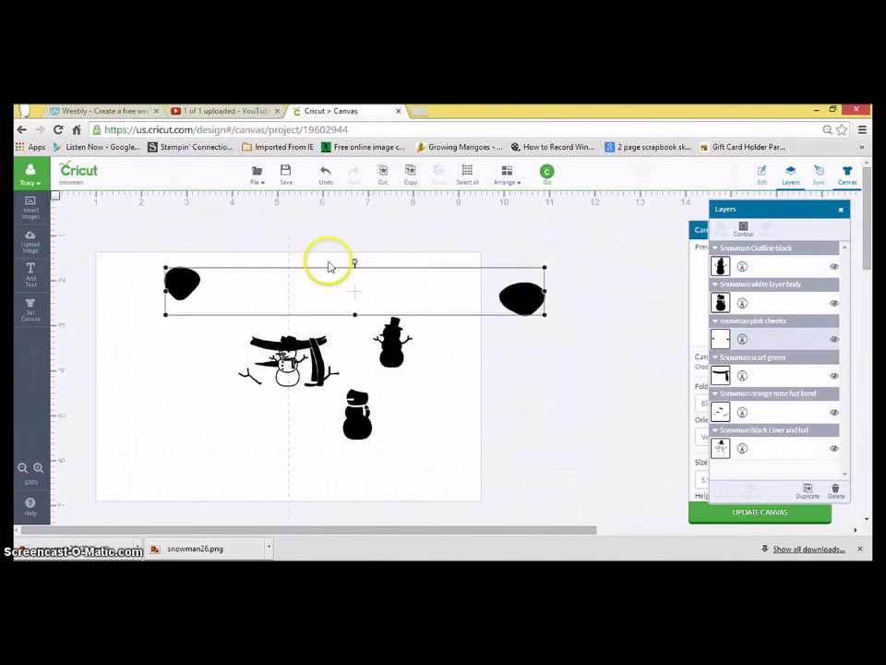
Discard the card layout, browse the snowman and gift card projects in My Projects, then dismiss the list.
click(257, 174)
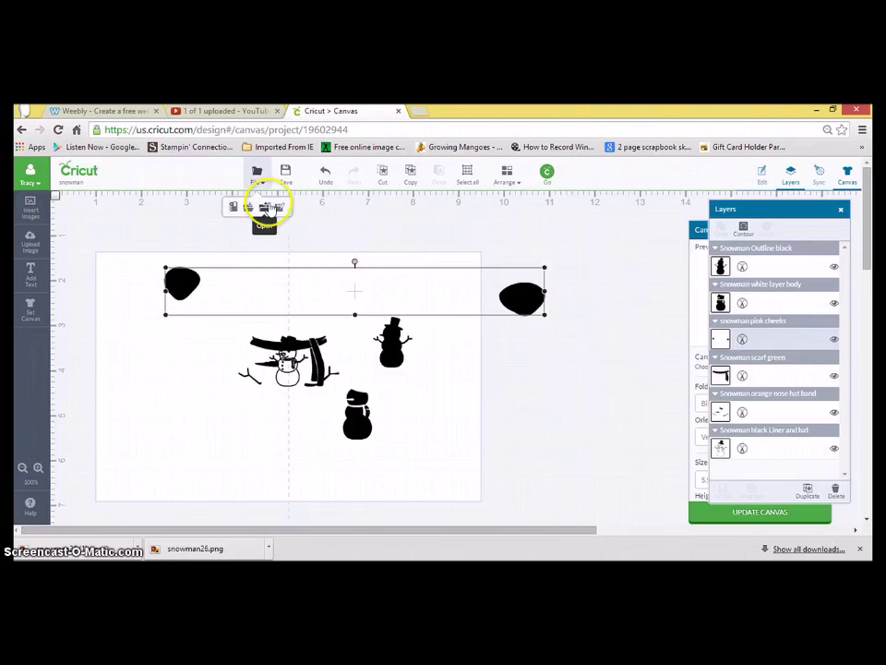
click(266, 206)
click(619, 209)
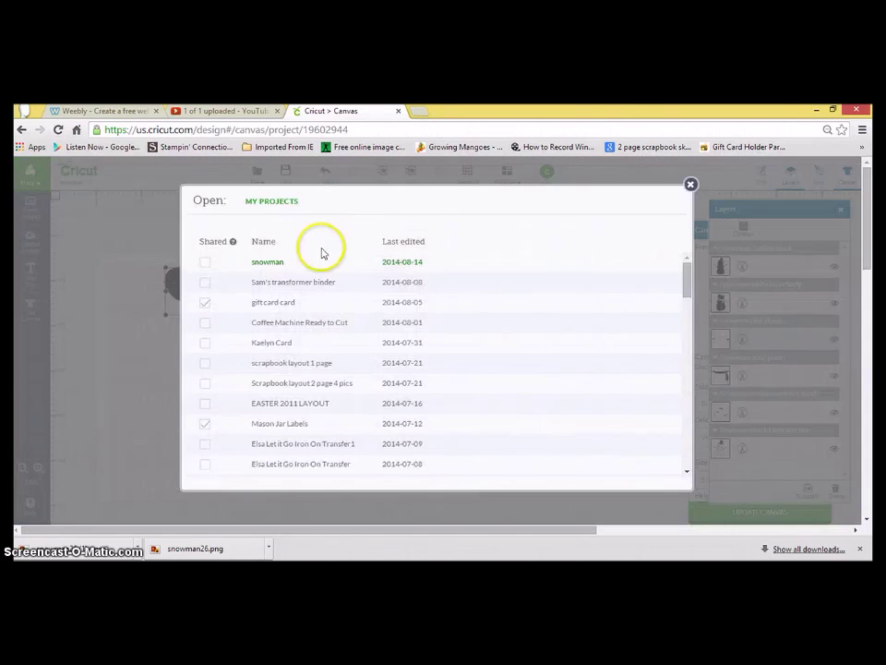
click(313, 263)
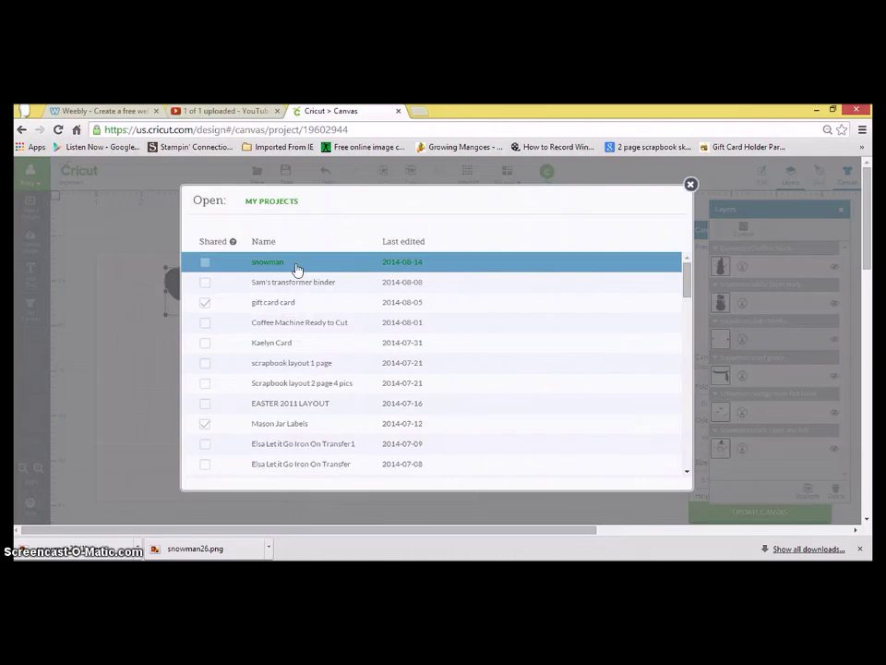
click(299, 304)
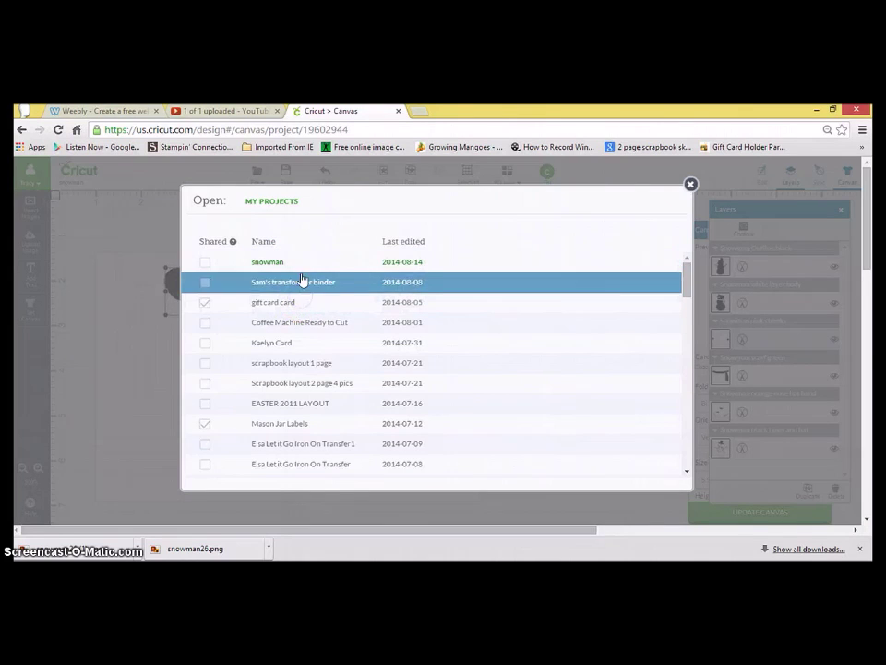
click(302, 266)
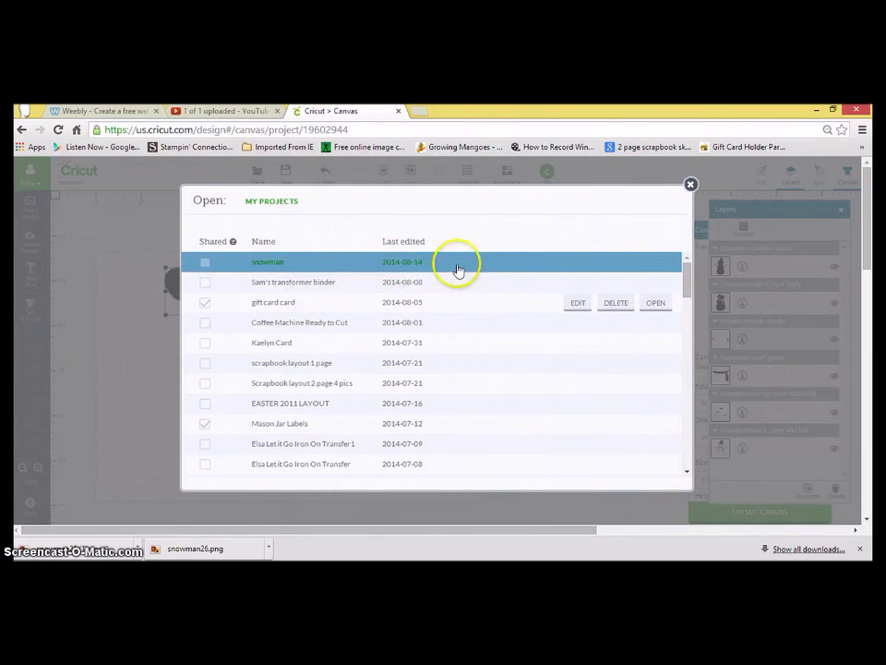
click(595, 302)
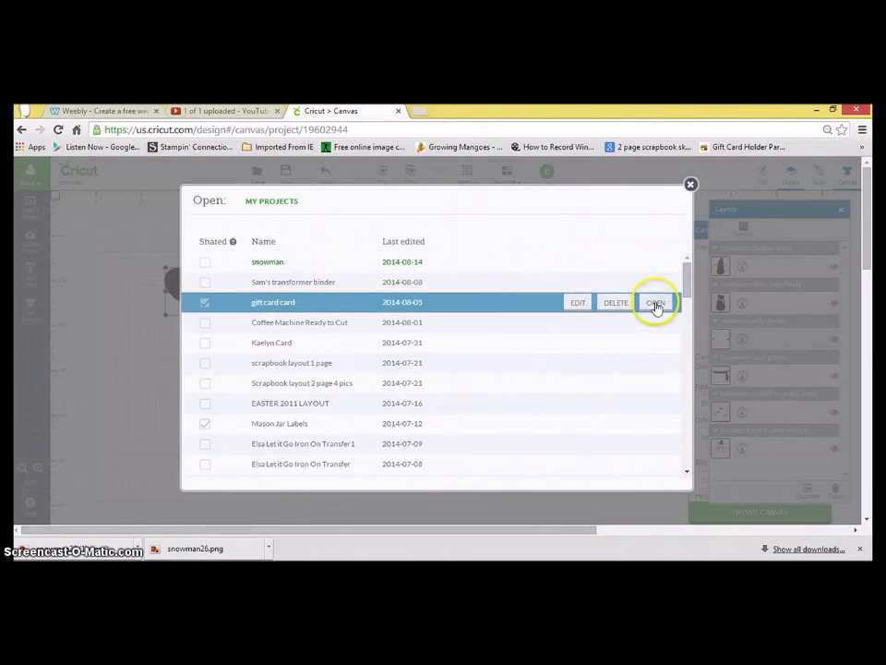
click(691, 187)
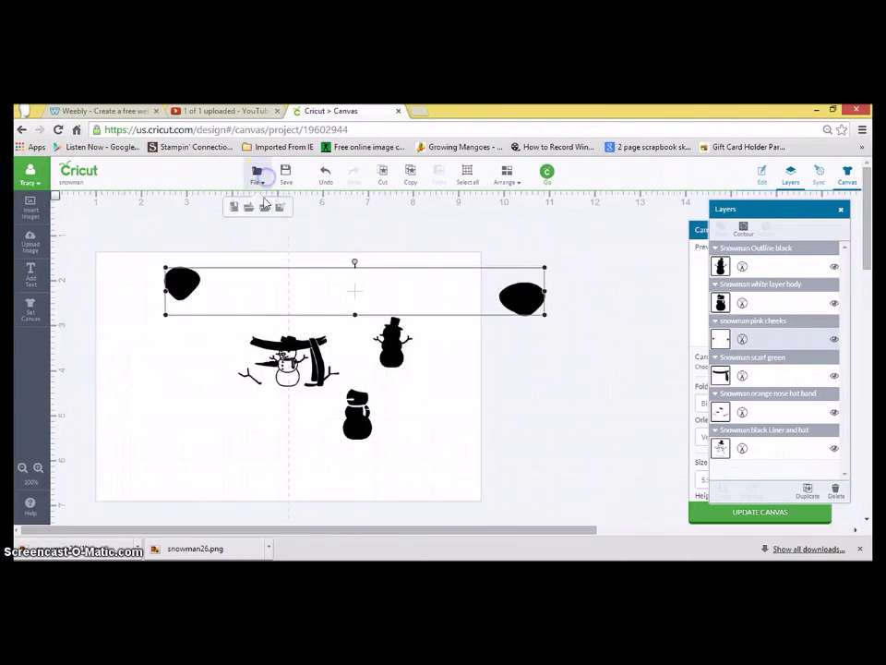
Reopen My Projects without saving the layout and select the snowman project.
click(281, 228)
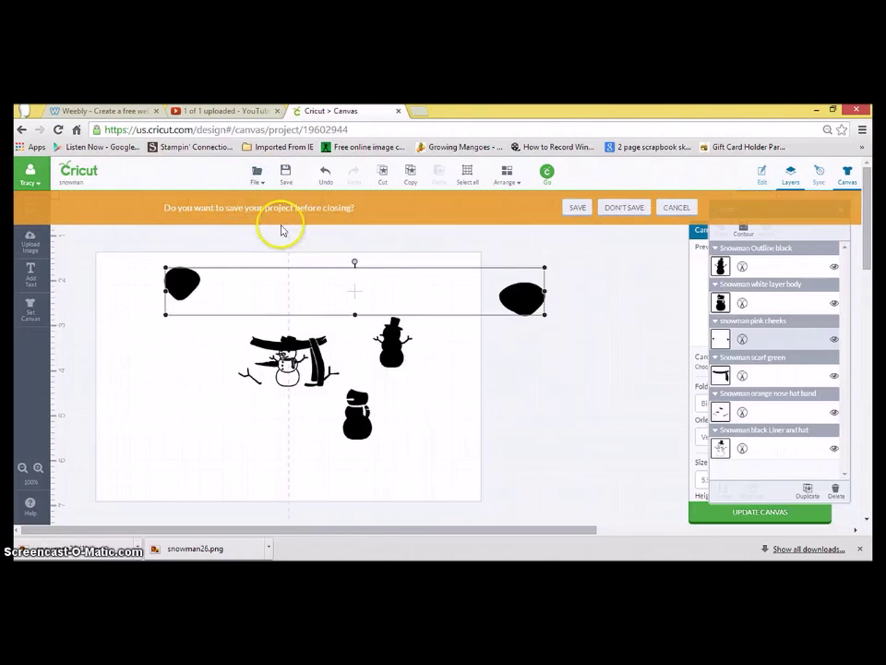
click(625, 208)
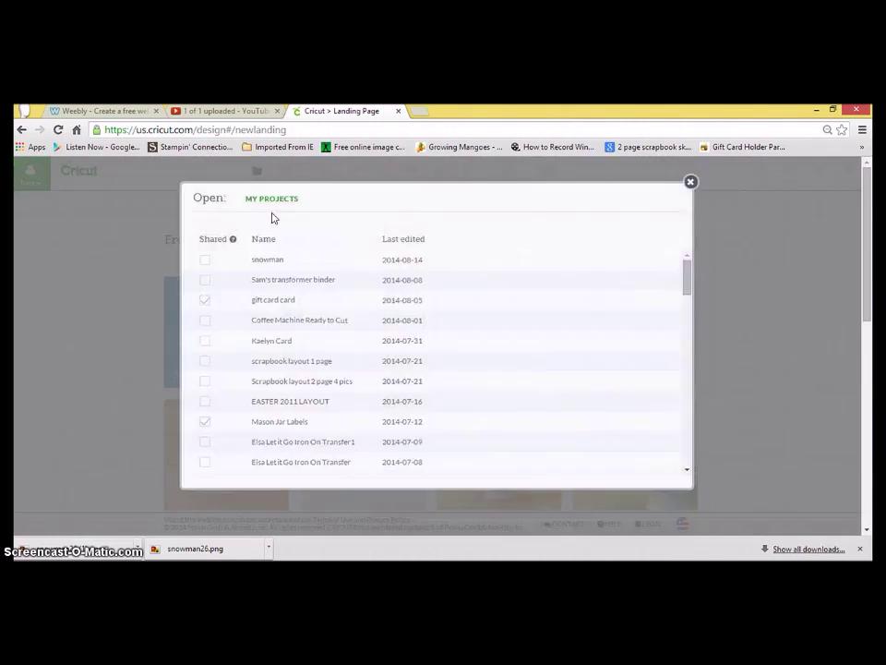
click(285, 264)
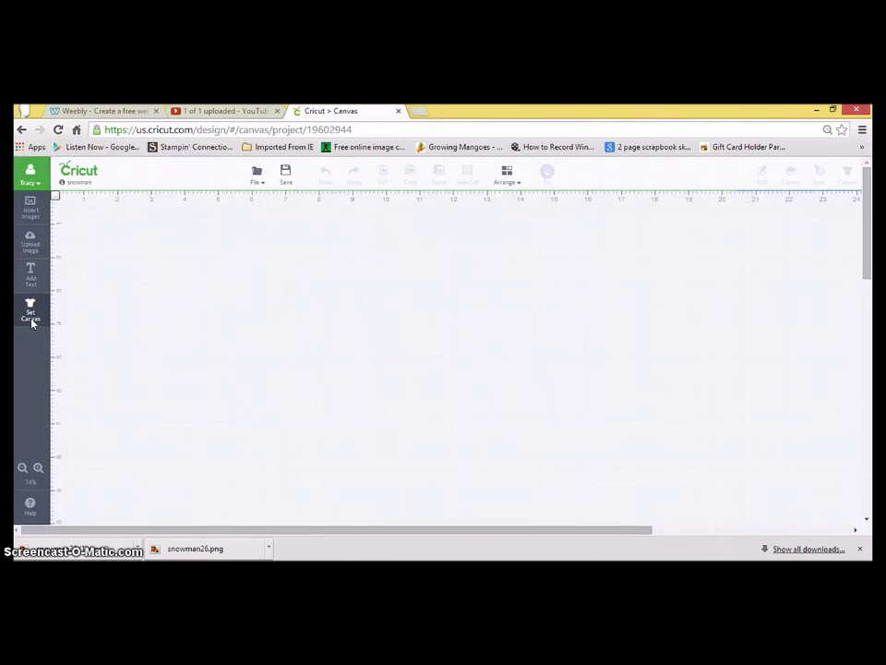
Set the canvas to a bi-fold vertical 5.5" x 4.25" rectangle card.
click(31, 316)
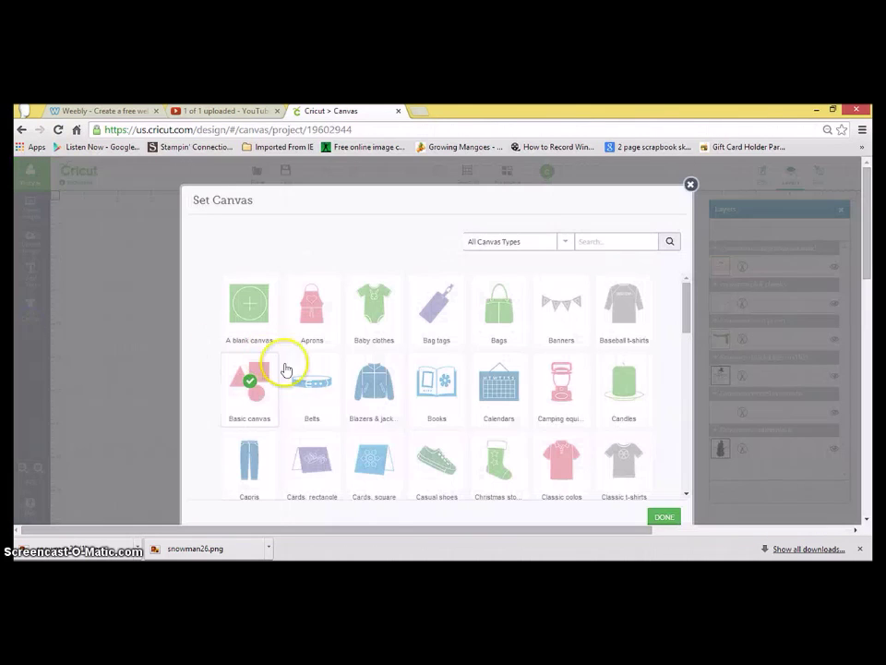
click(668, 516)
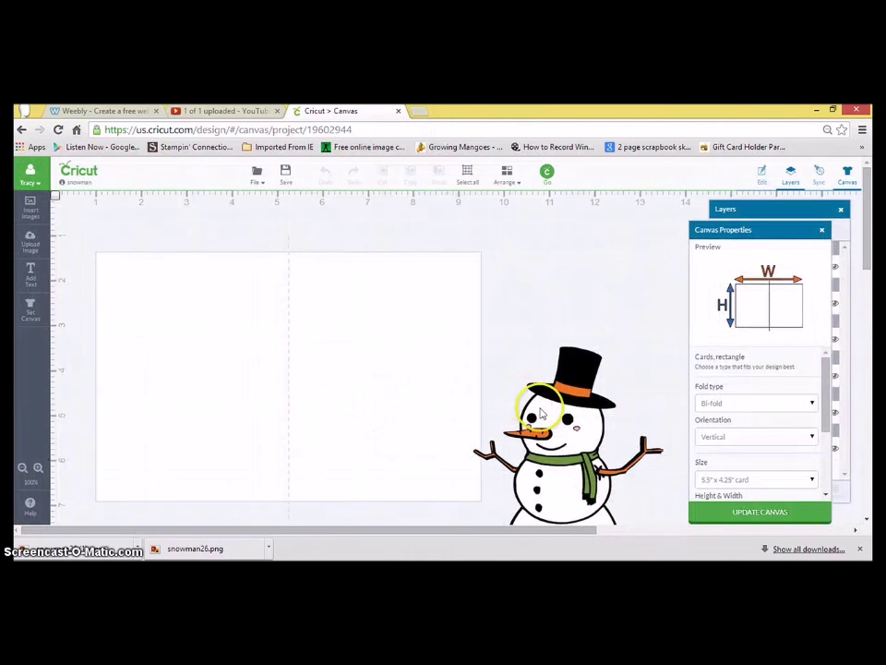
Move the snowman onto the card, scale it down, and center it on the right half.
drag(543, 413, 397, 314)
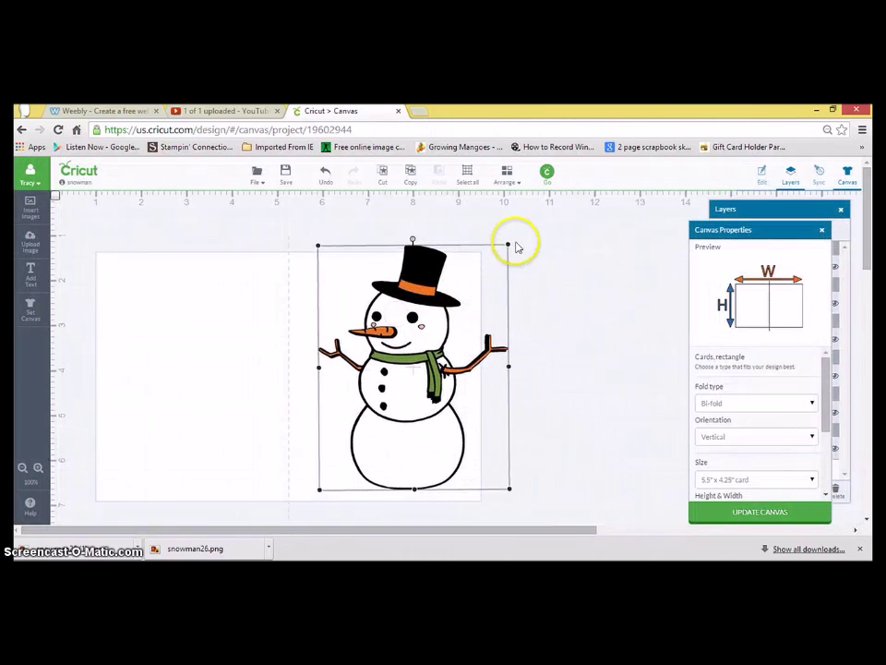
drag(506, 246, 471, 331)
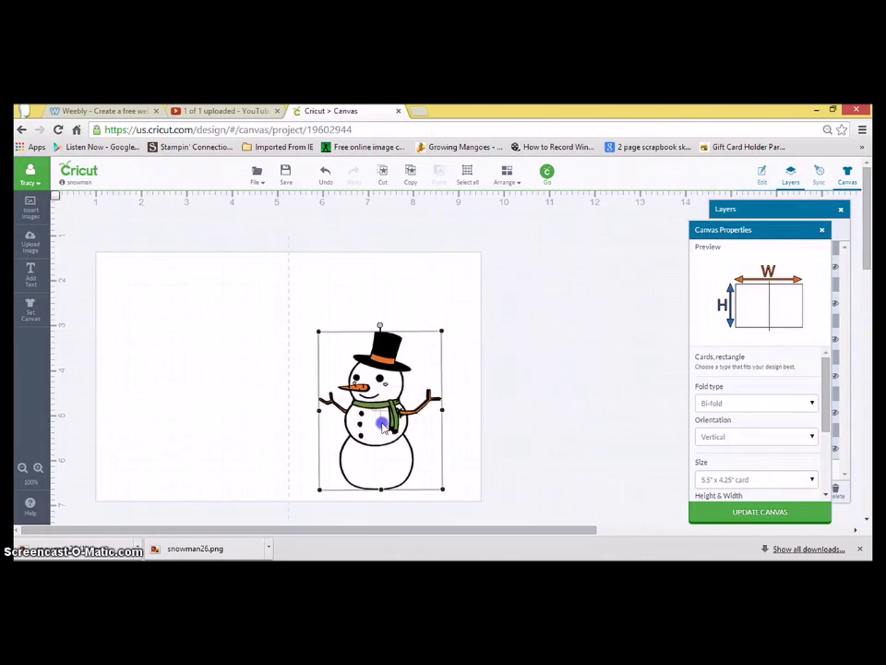
drag(384, 419, 388, 414)
click(482, 418)
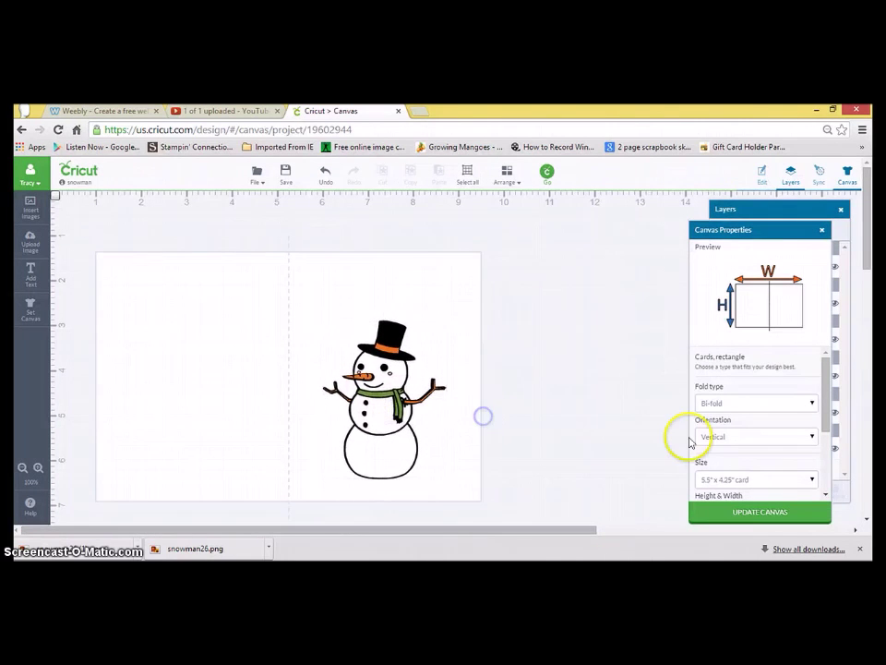